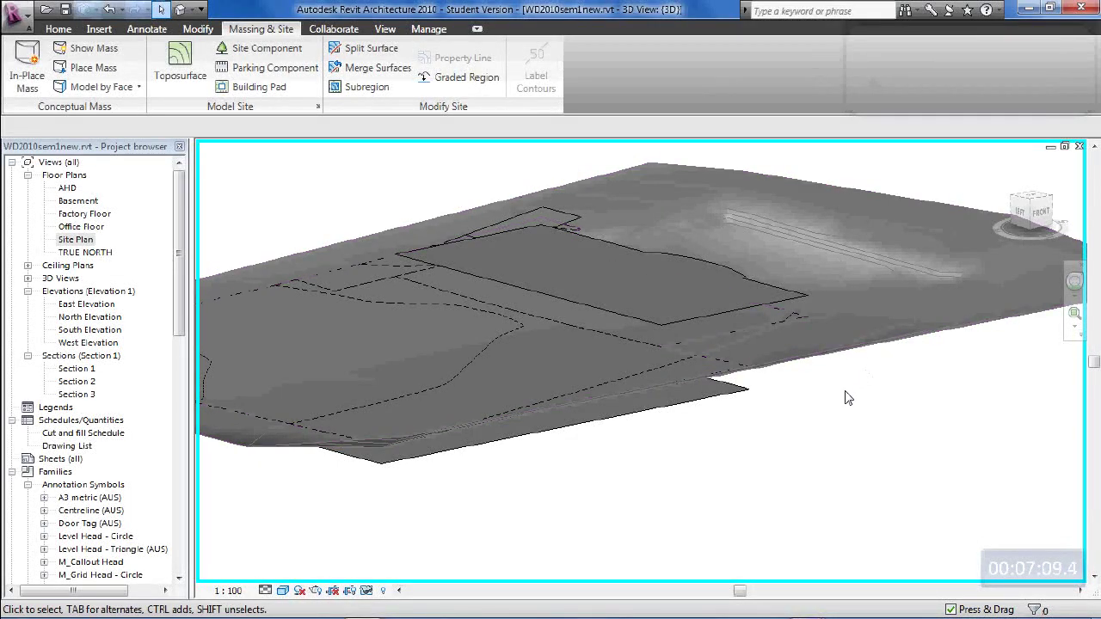
- Start a graded region on the main site toposurface based on the perimeter points only, and open the Site Plan view for editing
{"action": "scroll", "coordinate": [844, 397], "scroll_direction": "down", "scroll_amount": 3}
{"action": "middle_click_drag", "start_coordinate": [856, 394], "coordinate": [895, 327], "text": "shift"}
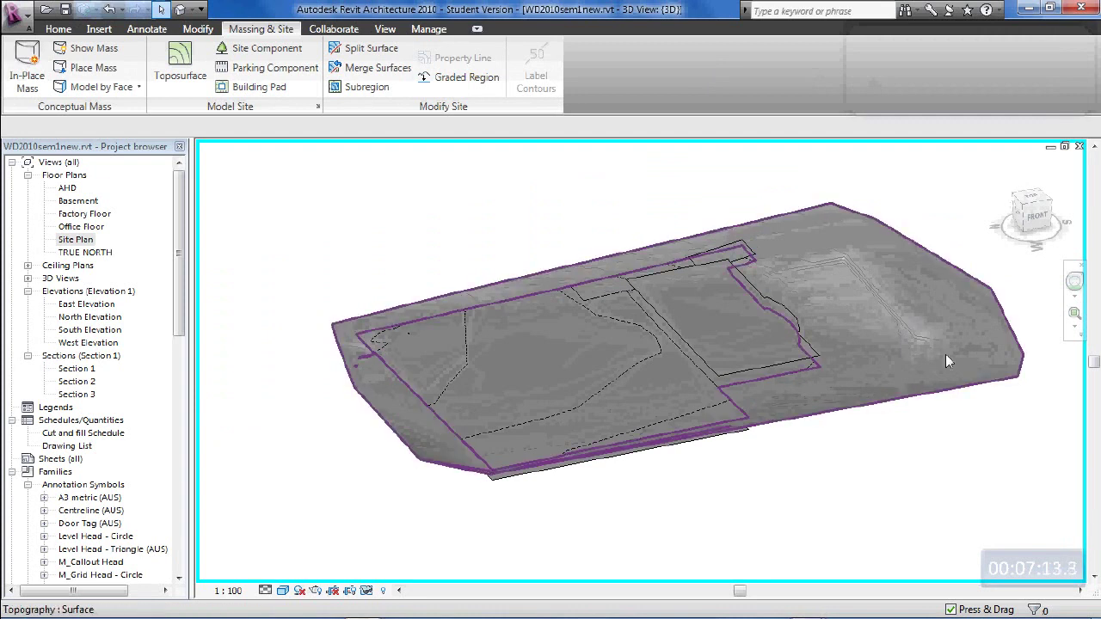
{"action": "left_click", "coordinate": [466, 77]}
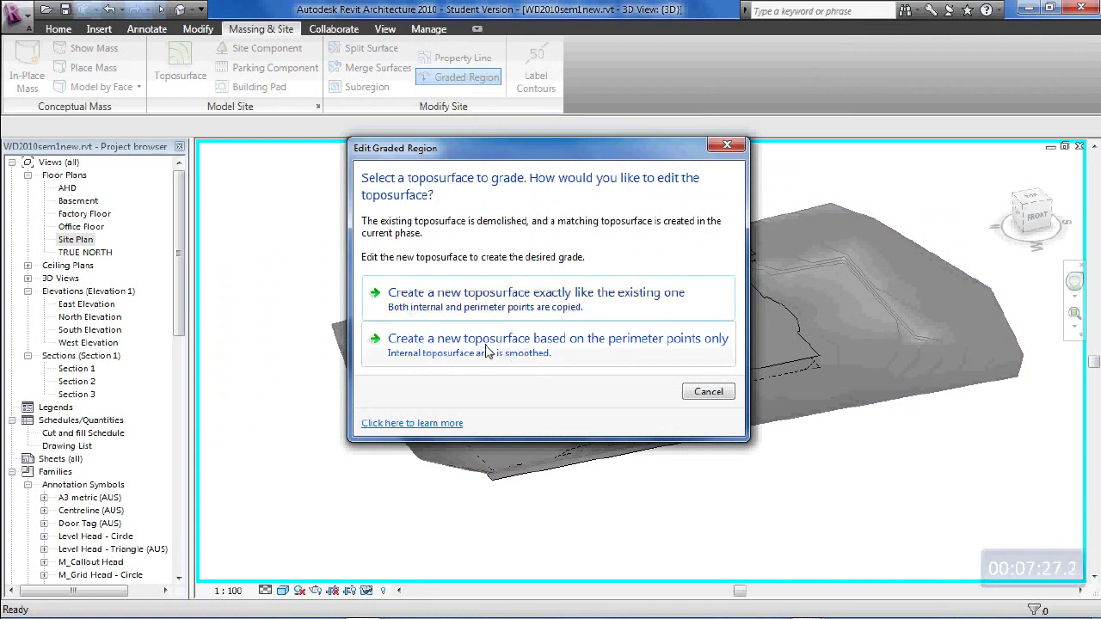
{"action": "left_click", "coordinate": [484, 344]}
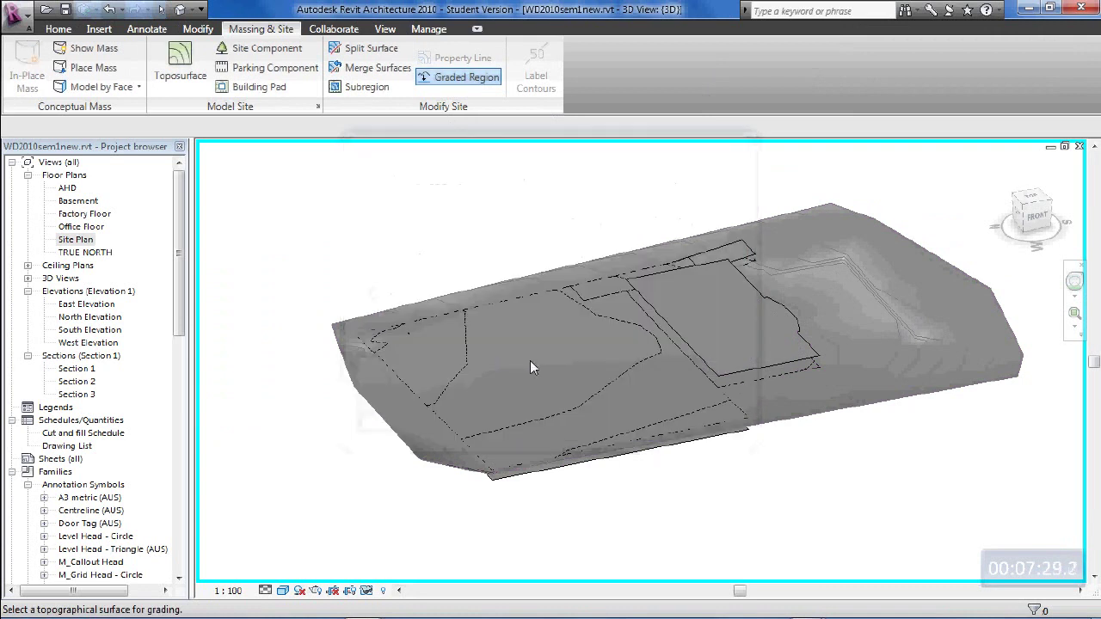
{"action": "left_click", "coordinate": [957, 395]}
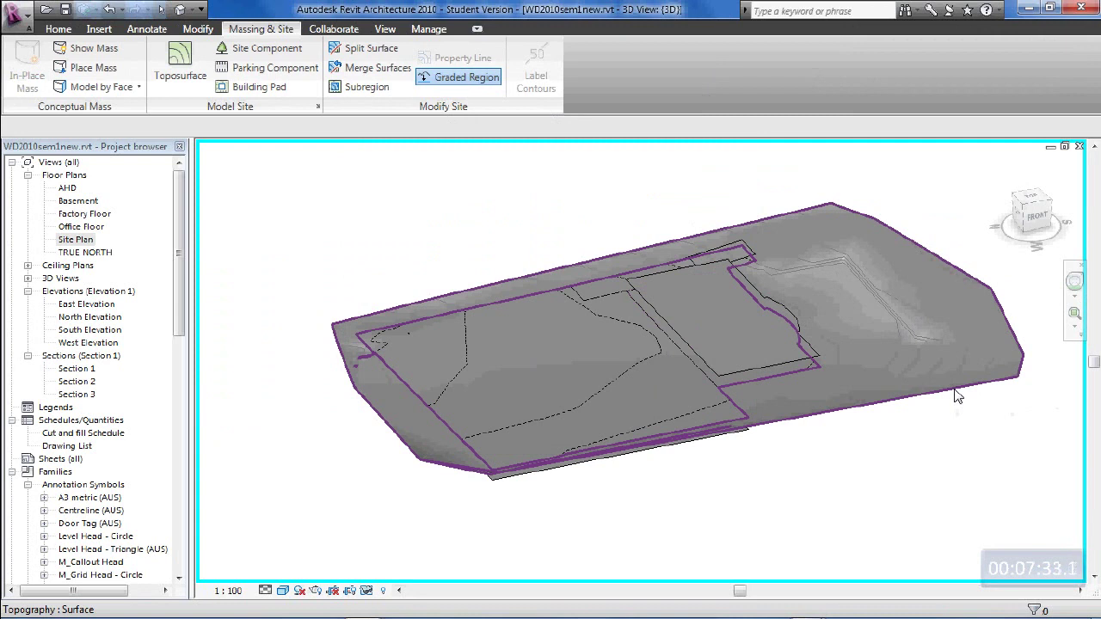
{"action": "double_click", "coordinate": [77, 241]}
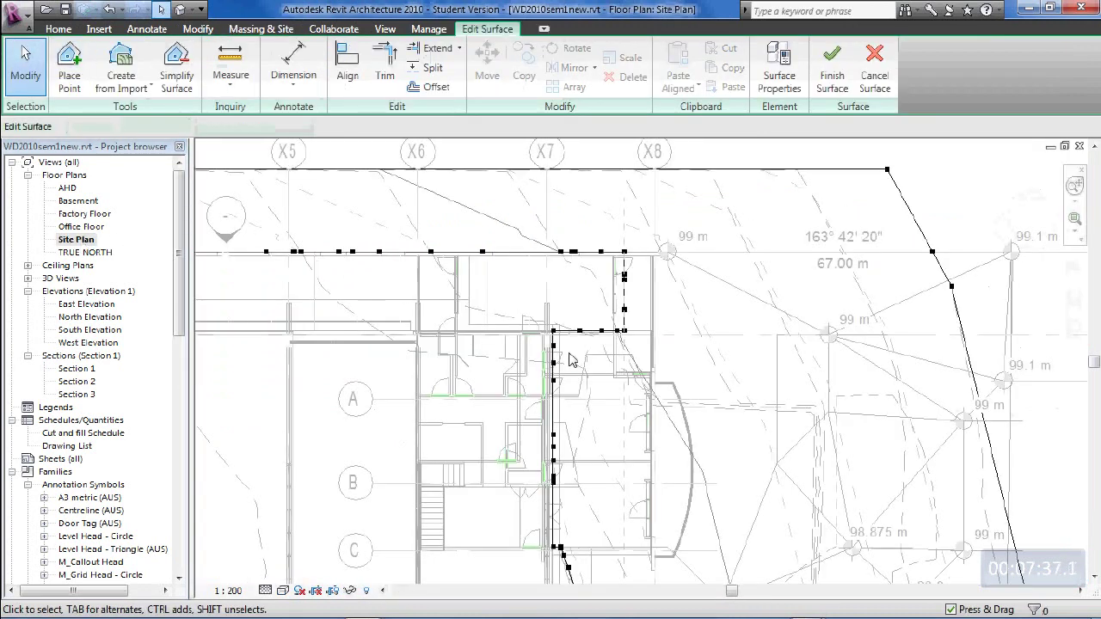
- Delete the four intermediate boundary points on the short vertical surface edge at the recess below the building
{"action": "scroll", "coordinate": [667, 387], "scroll_direction": "down", "scroll_amount": 4}
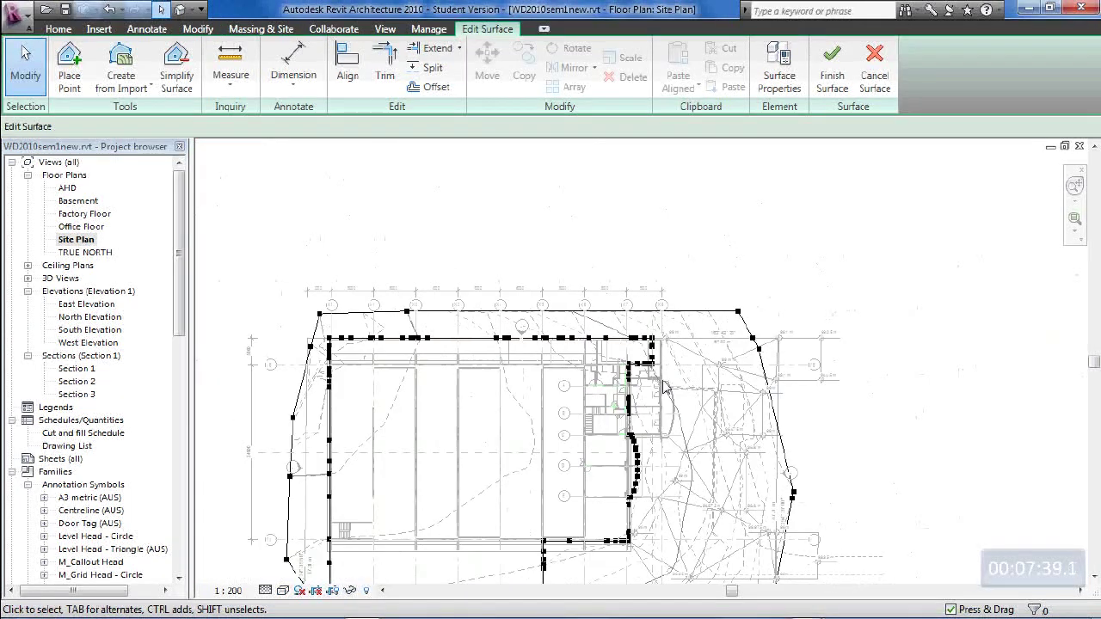
{"action": "middle_click_drag", "start_coordinate": [675, 397], "coordinate": [695, 348]}
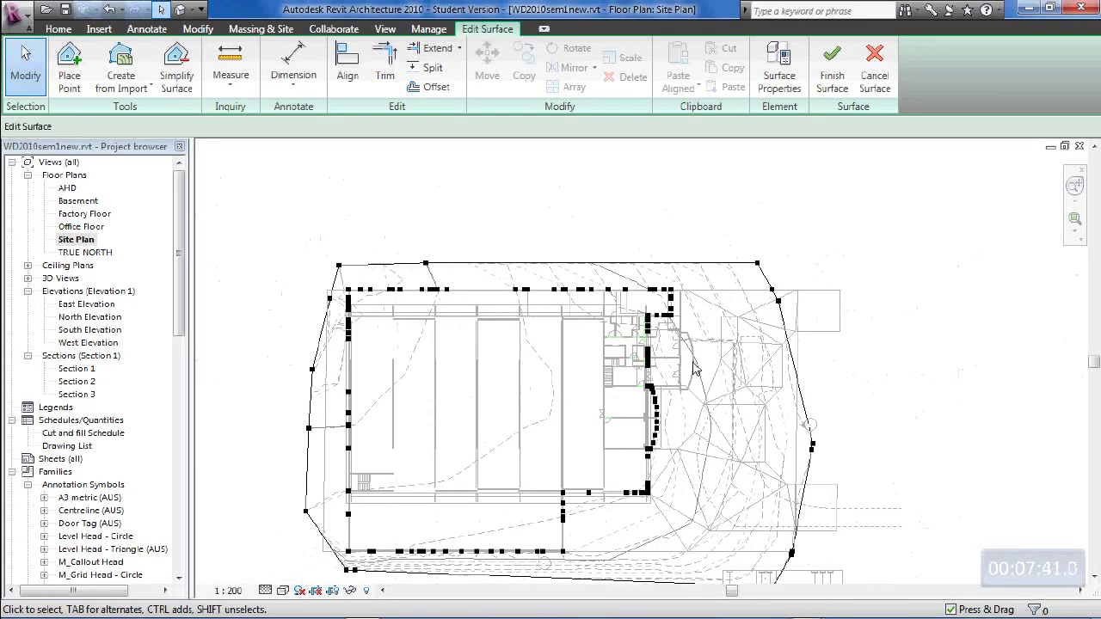
{"action": "middle_click_drag", "start_coordinate": [710, 412], "coordinate": [708, 365]}
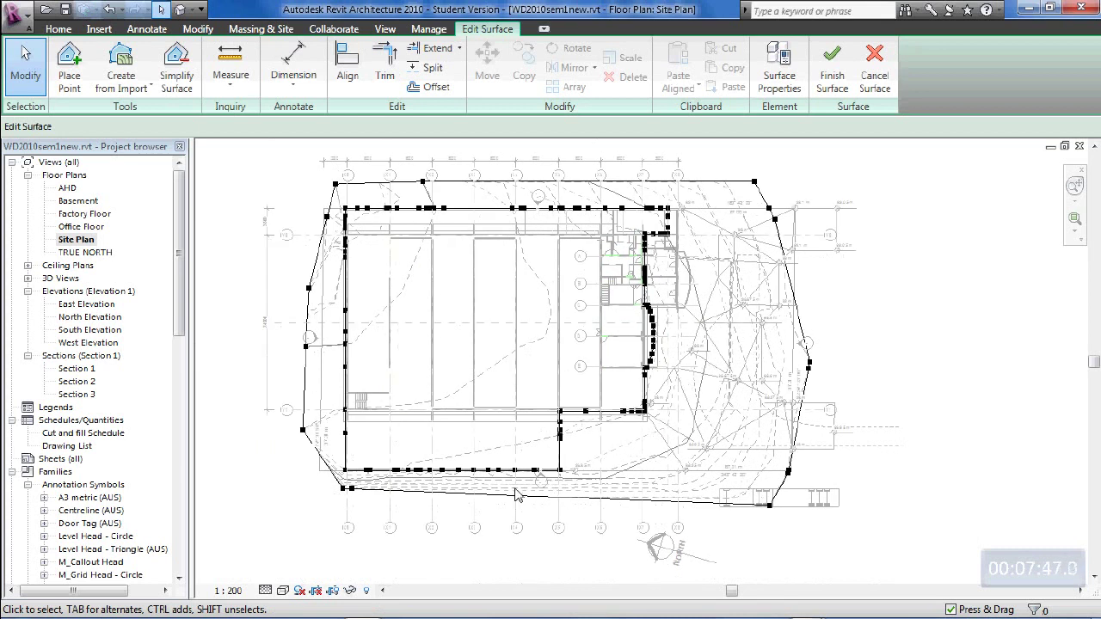
{"action": "scroll", "coordinate": [551, 471], "scroll_direction": "up", "scroll_amount": 3}
{"action": "scroll", "coordinate": [607, 445], "scroll_direction": "up", "scroll_amount": 4}
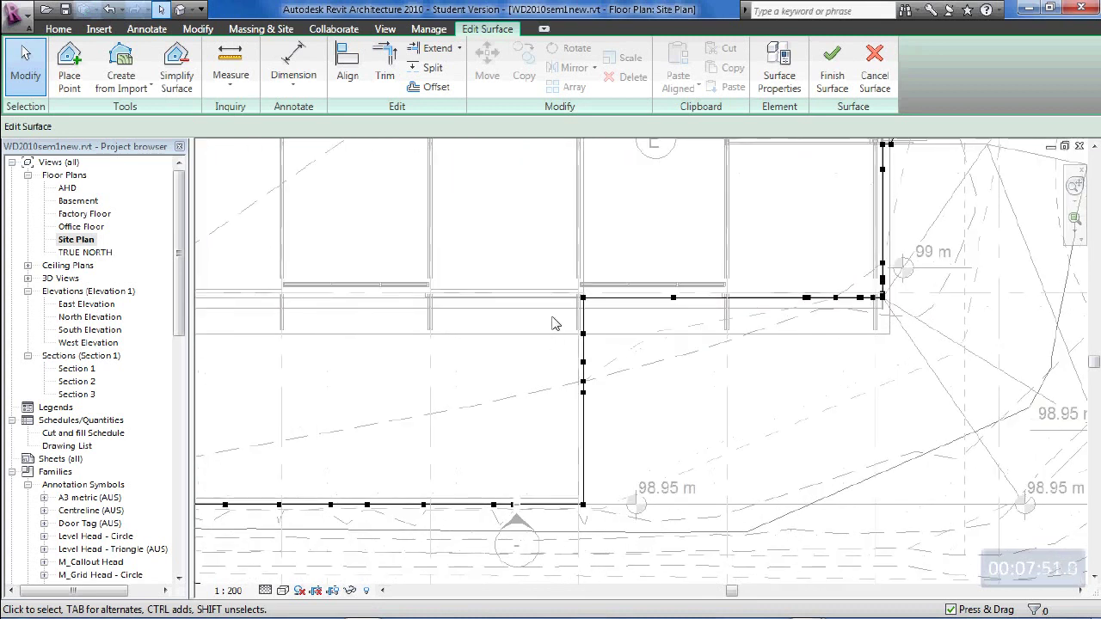
{"action": "left_click_drag", "start_coordinate": [552, 322], "coordinate": [626, 445]}
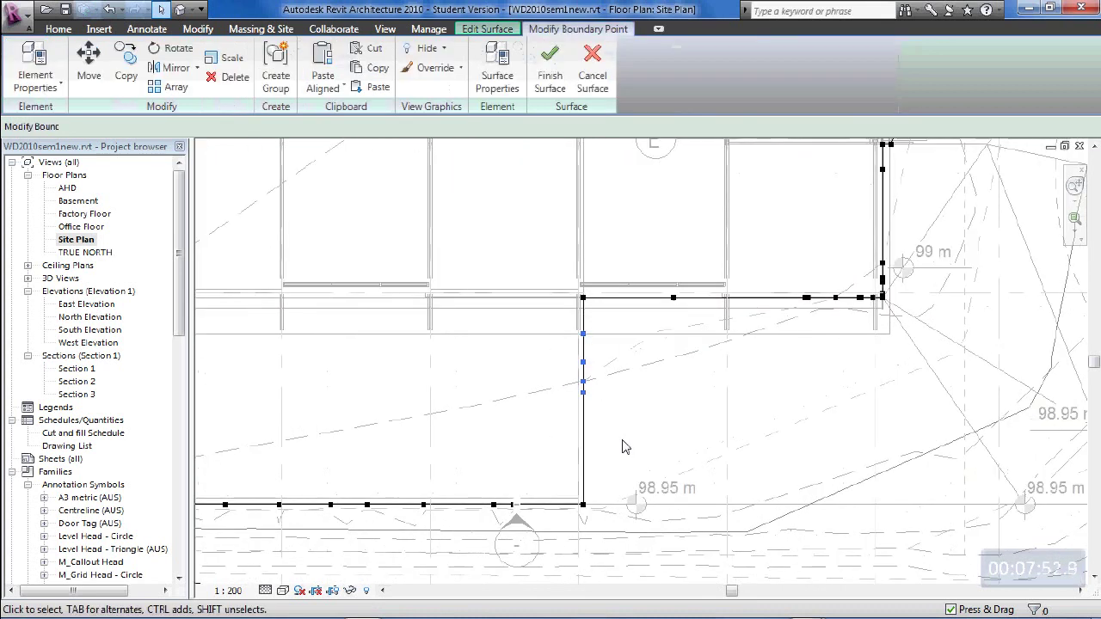
{"action": "key", "text": "Delete"}
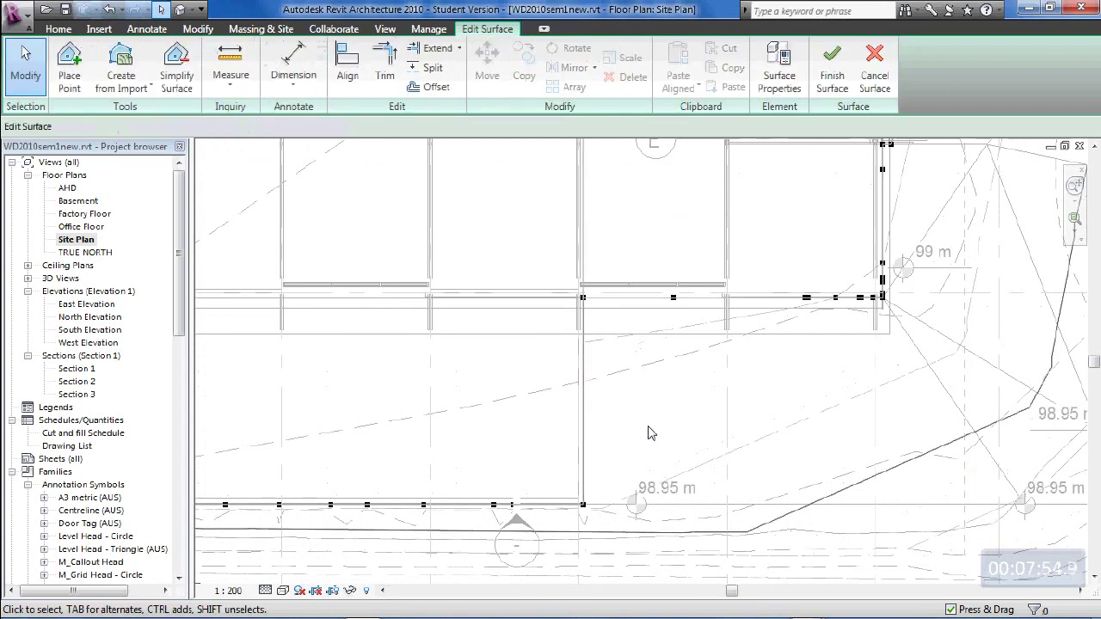
- Set the elevation to 98800 for all boundary points along the stepped and curved building edge between grid X8 and the lower recess corner
{"action": "scroll", "coordinate": [749, 388], "scroll_direction": "down", "scroll_amount": 2}
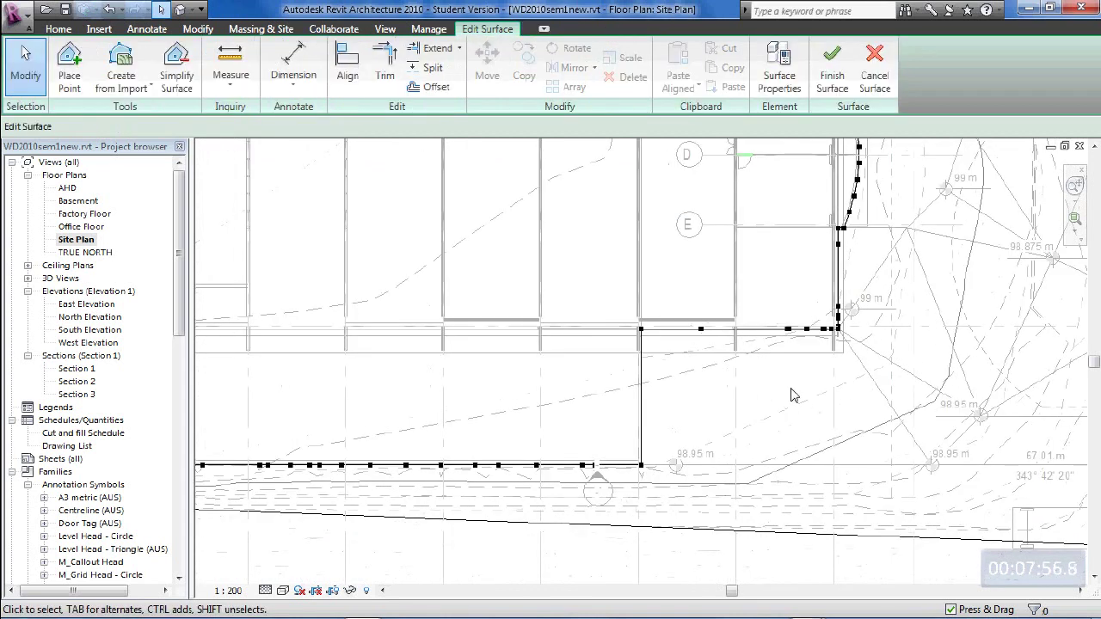
{"action": "scroll", "coordinate": [772, 438], "scroll_direction": "down", "scroll_amount": 3}
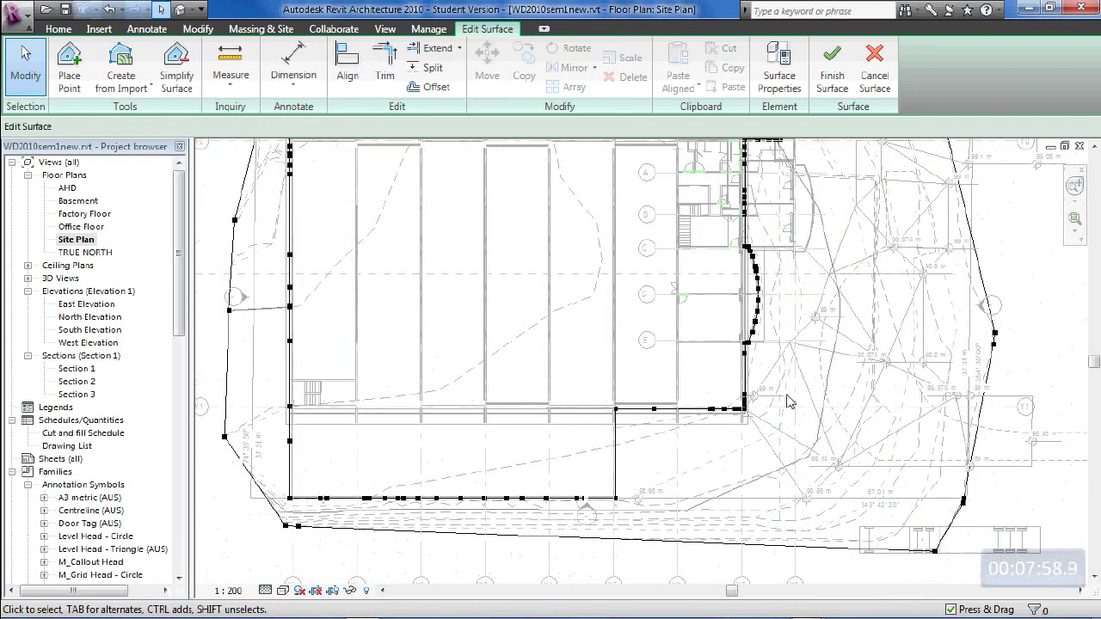
{"action": "scroll", "coordinate": [787, 394], "scroll_direction": "up", "scroll_amount": 2}
{"action": "scroll", "coordinate": [737, 408], "scroll_direction": "up", "scroll_amount": 2}
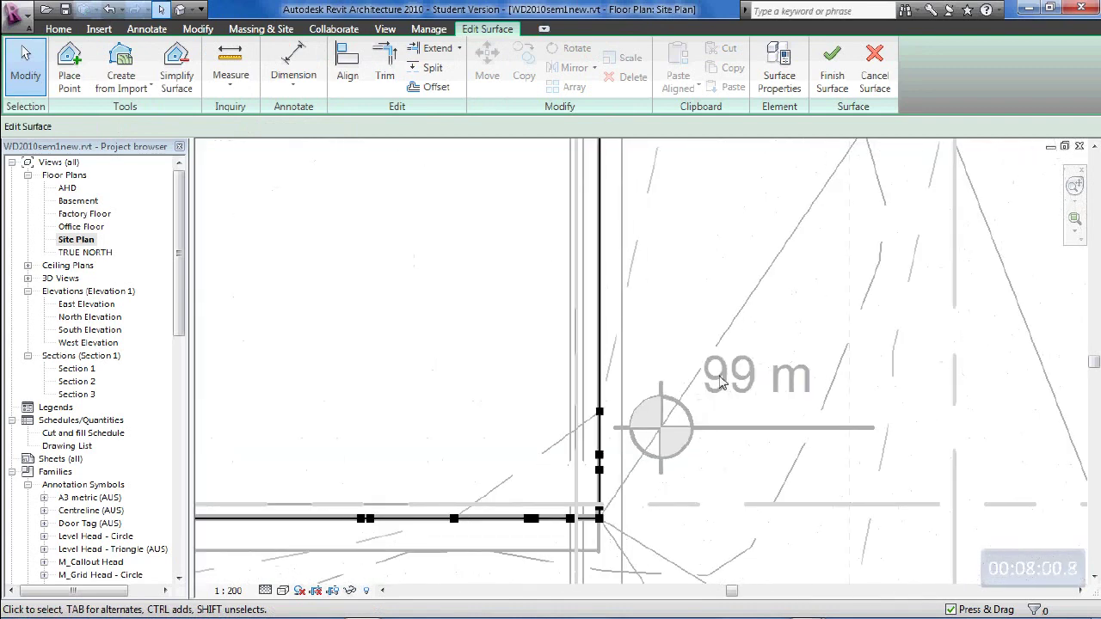
{"action": "scroll", "coordinate": [725, 383], "scroll_direction": "down", "scroll_amount": 3}
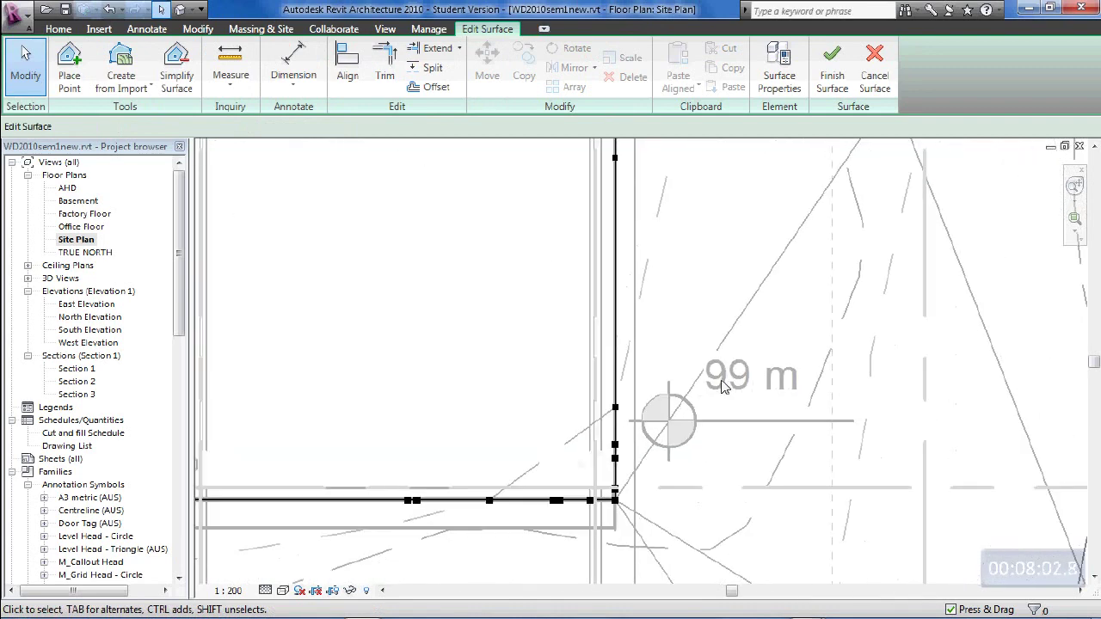
{"action": "scroll", "coordinate": [725, 394], "scroll_direction": "down", "scroll_amount": 5}
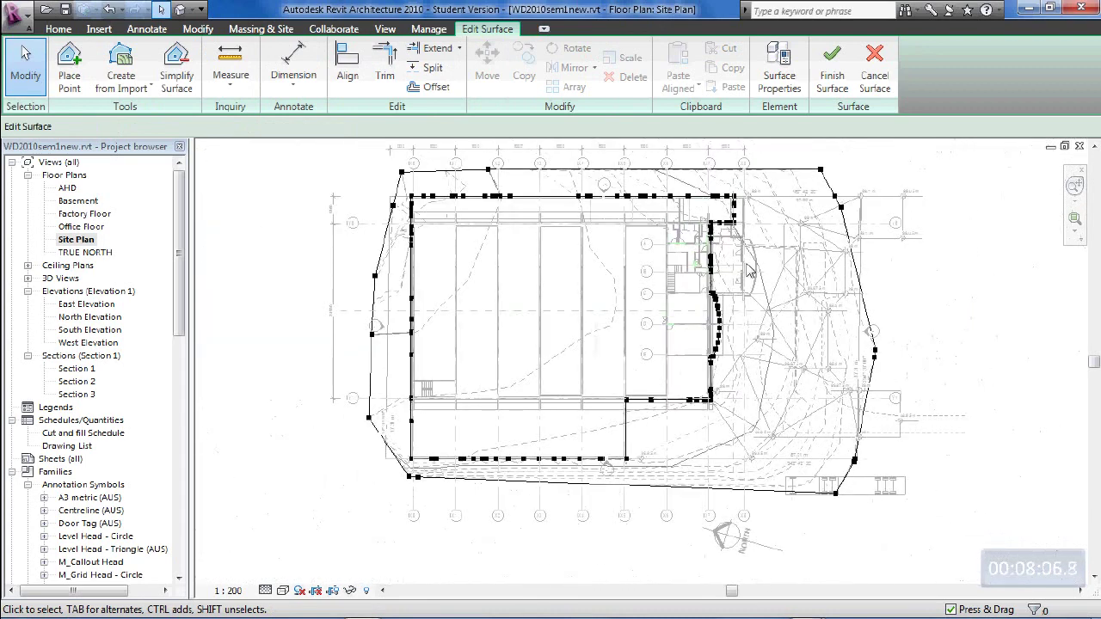
{"action": "scroll", "coordinate": [748, 271], "scroll_direction": "up", "scroll_amount": 3}
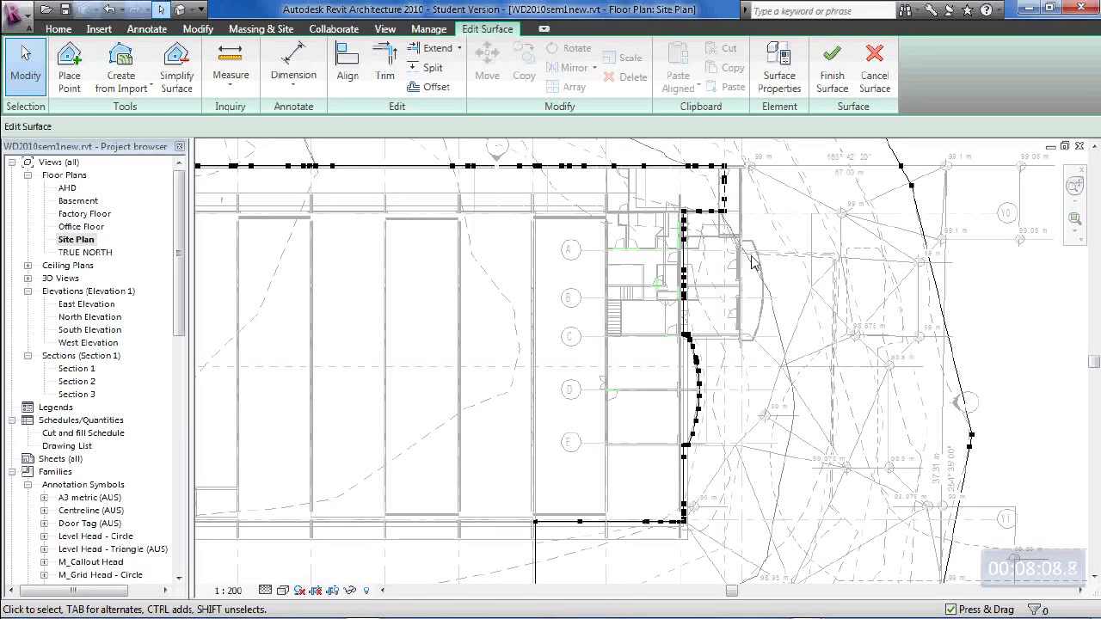
{"action": "scroll", "coordinate": [751, 263], "scroll_direction": "up", "scroll_amount": 5}
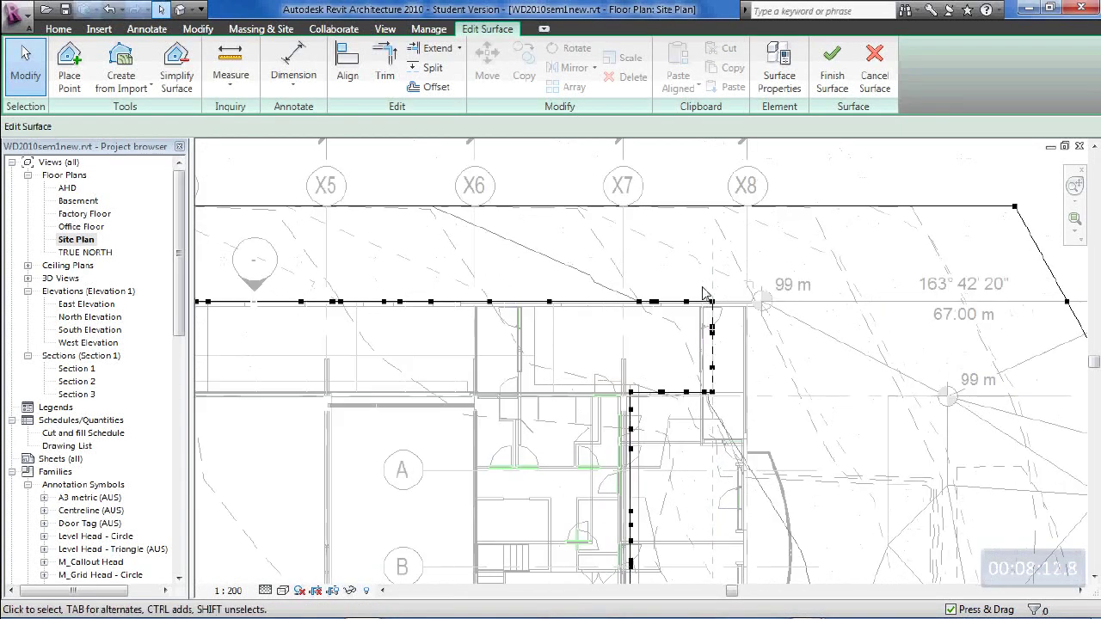
{"action": "left_click_drag", "start_coordinate": [703, 282], "coordinate": [774, 471]}
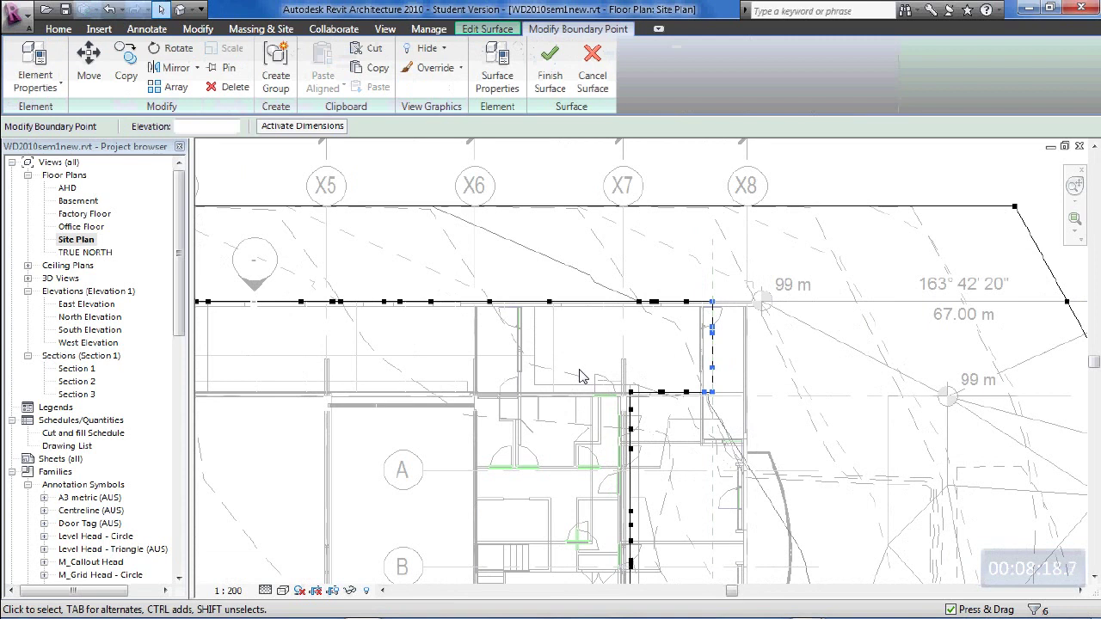
{"action": "scroll", "coordinate": [581, 376], "scroll_direction": "down", "scroll_amount": 3}
{"action": "left_click_drag", "start_coordinate": [591, 377], "coordinate": [715, 586], "text": "ctrl"}
{"action": "middle_click_drag", "start_coordinate": [656, 543], "coordinate": [650, 327]}
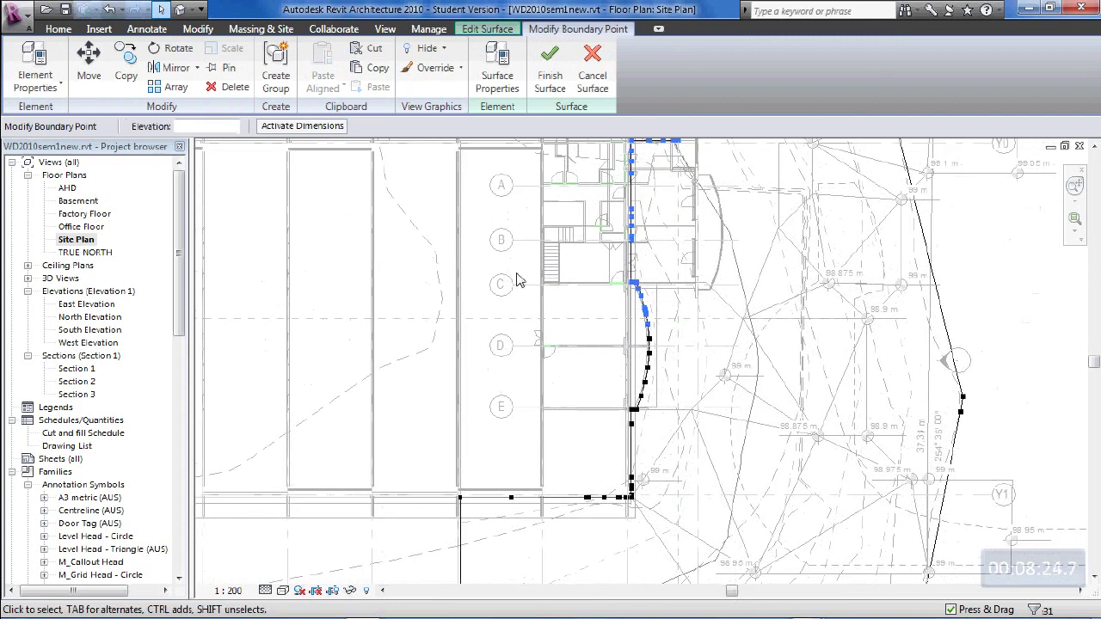
{"action": "left_click_drag", "start_coordinate": [433, 232], "coordinate": [691, 528]}
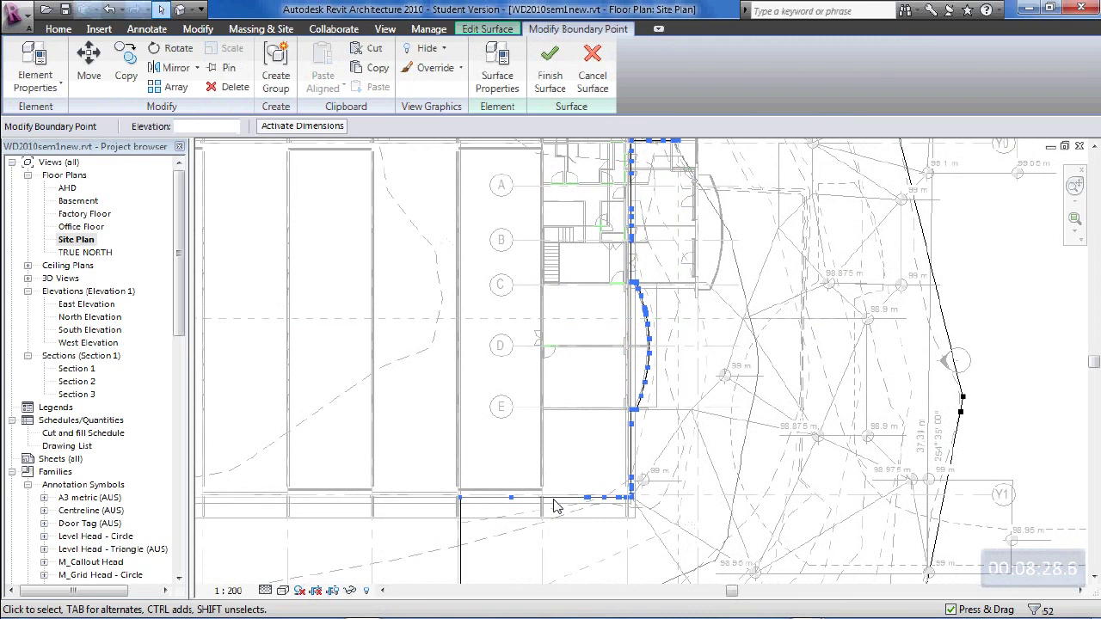
{"action": "middle_click_drag", "start_coordinate": [555, 506], "coordinate": [560, 571]}
{"action": "scroll", "coordinate": [551, 531], "scroll_direction": "down", "scroll_amount": 3}
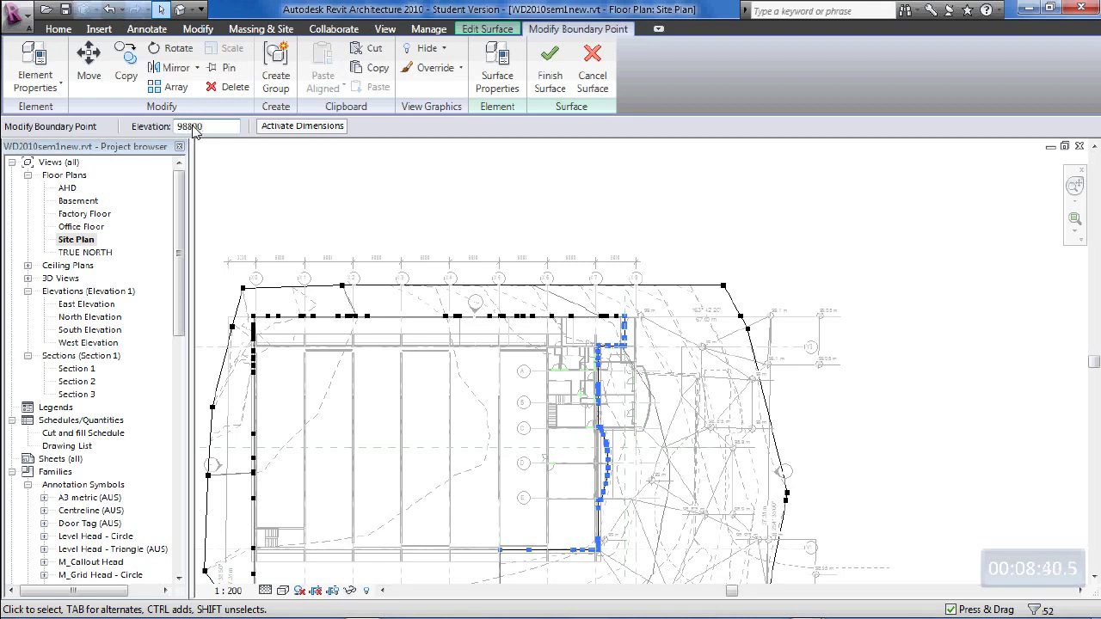
{"action": "key", "text": "Return"}
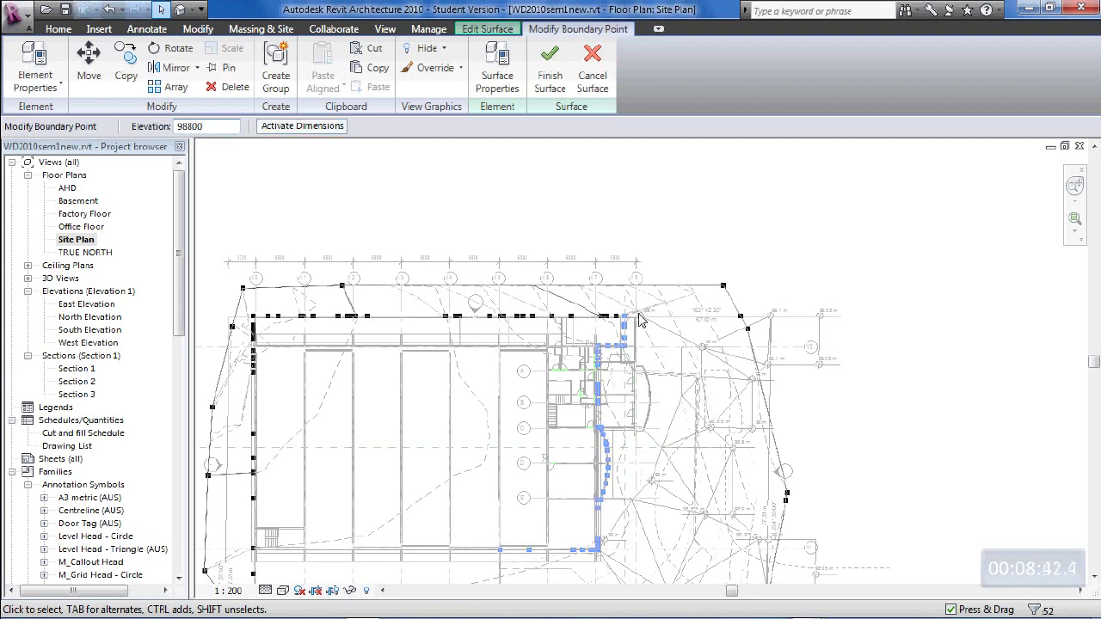
- Examine the spot elevations beyond grid X8 and compare their locations with the outer boundary points of the surface
{"action": "scroll", "coordinate": [640, 318], "scroll_direction": "up", "scroll_amount": 3}
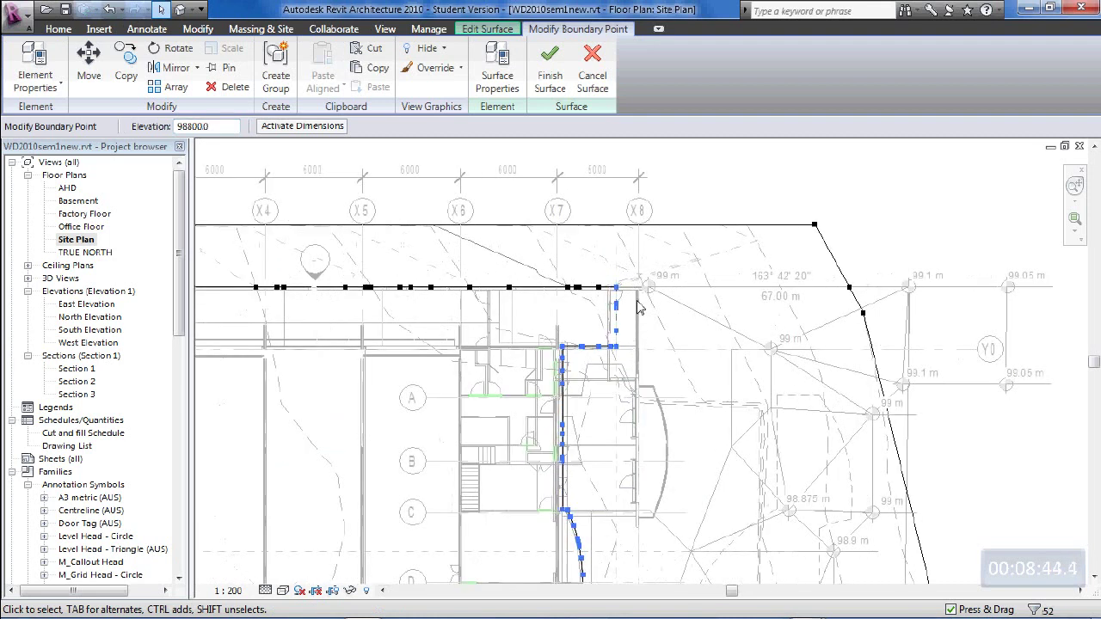
{"action": "scroll", "coordinate": [664, 307], "scroll_direction": "up", "scroll_amount": 1}
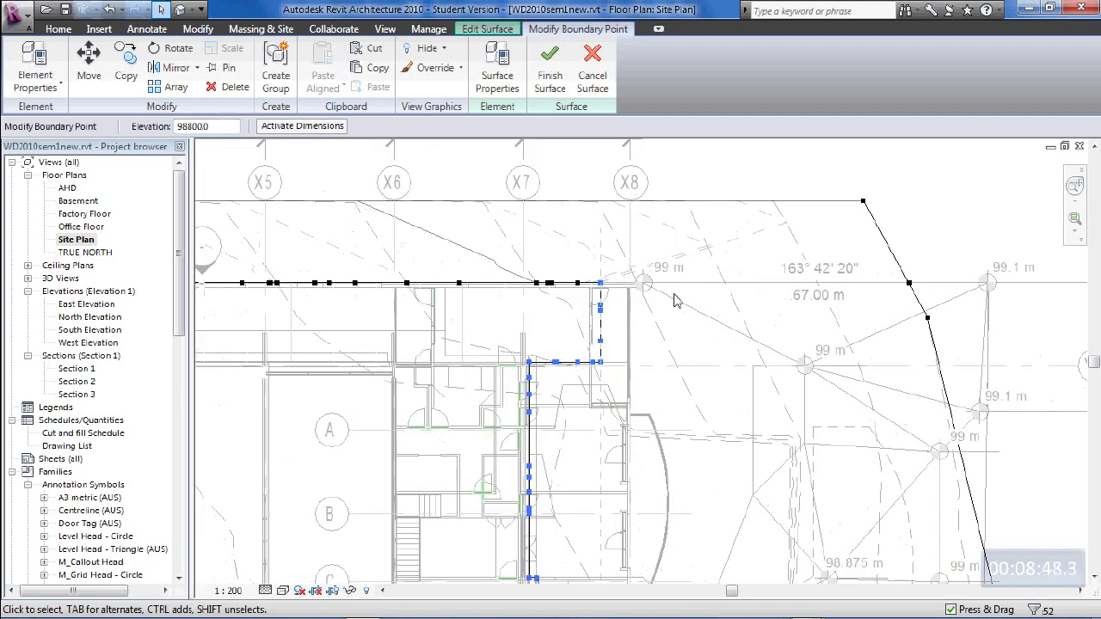
{"action": "scroll", "coordinate": [697, 312], "scroll_direction": "down", "scroll_amount": 1}
{"action": "scroll", "coordinate": [697, 312], "scroll_direction": "down", "scroll_amount": 2}
{"action": "middle_click_drag", "start_coordinate": [808, 333], "coordinate": [636, 297]}
{"action": "scroll", "coordinate": [637, 286], "scroll_direction": "up", "scroll_amount": 1}
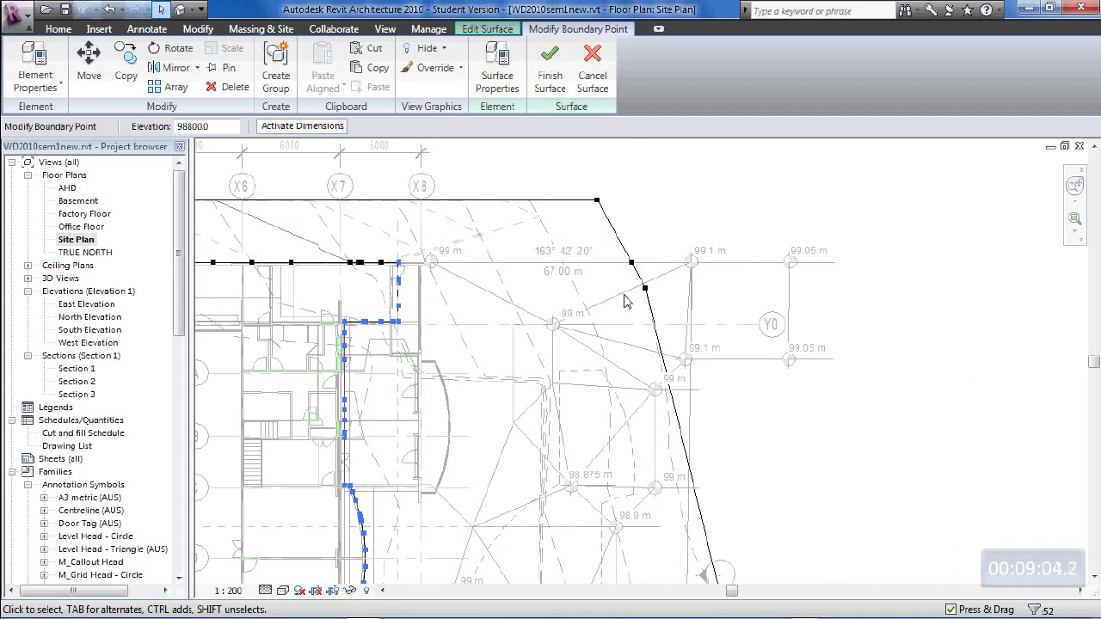
{"action": "middle_click_drag", "start_coordinate": [627, 308], "coordinate": [725, 286]}
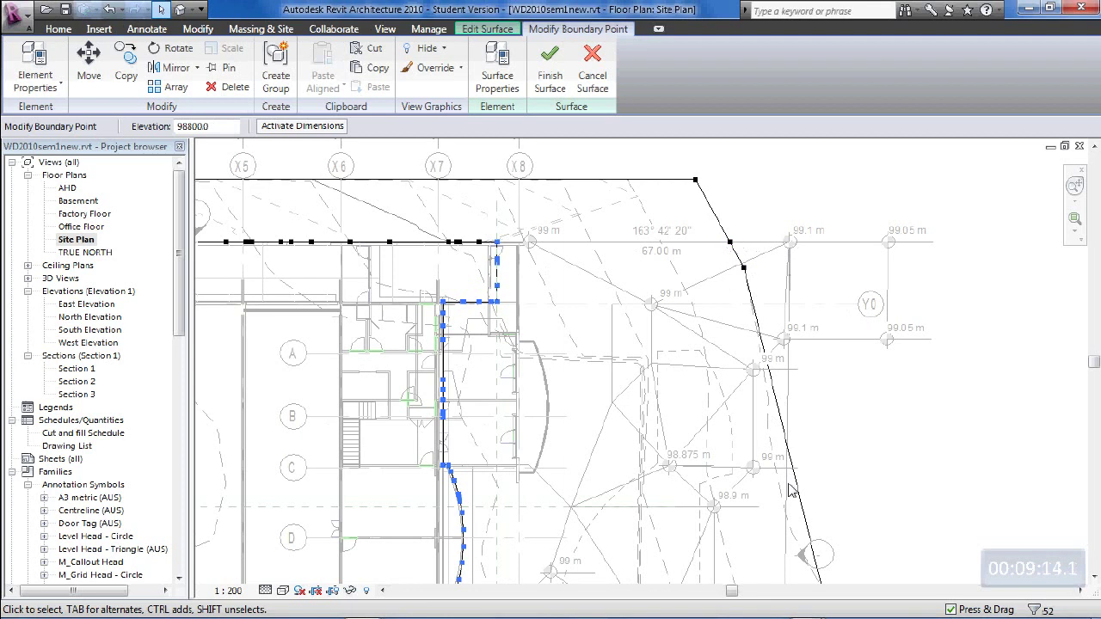
{"action": "scroll", "coordinate": [780, 430], "scroll_direction": "down", "scroll_amount": 2}
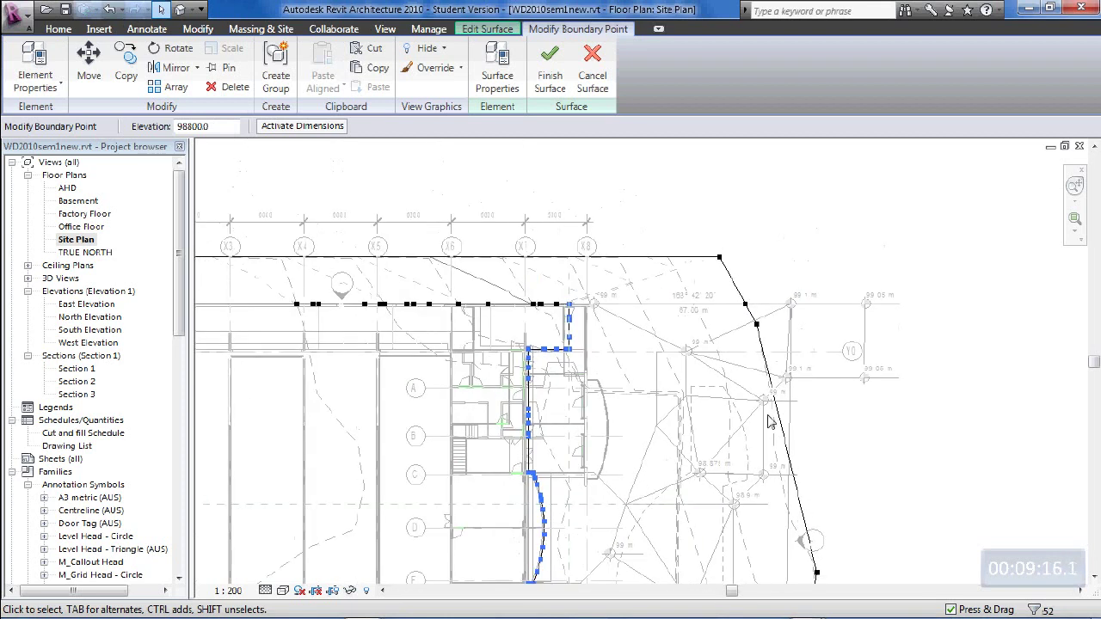
{"action": "scroll", "coordinate": [770, 421], "scroll_direction": "down", "scroll_amount": 3}
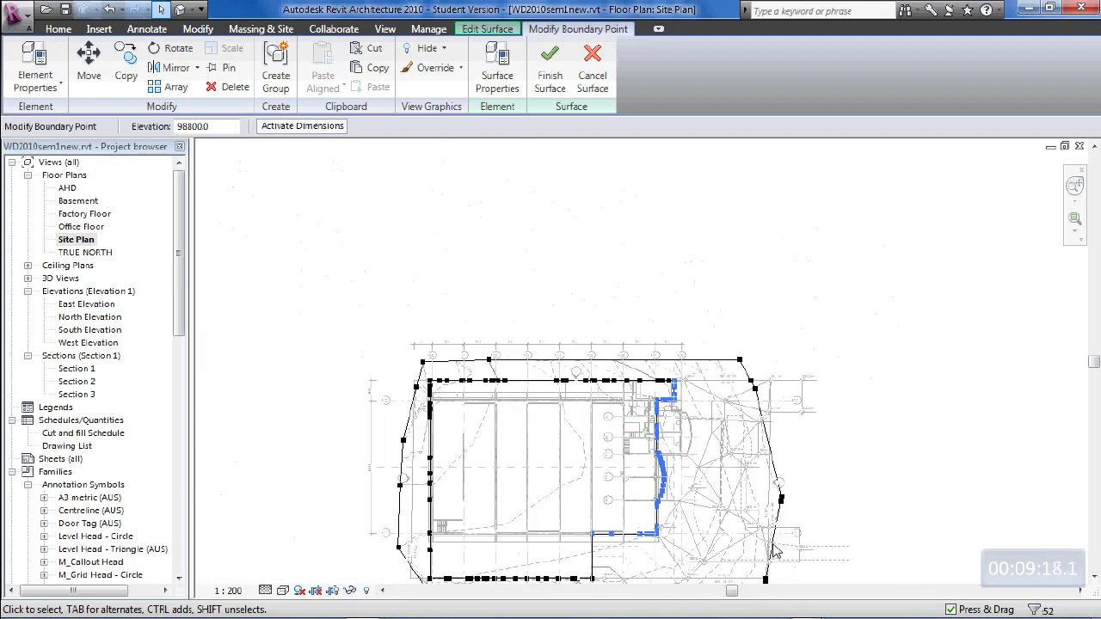
{"action": "scroll", "coordinate": [773, 550], "scroll_direction": "up", "scroll_amount": 4}
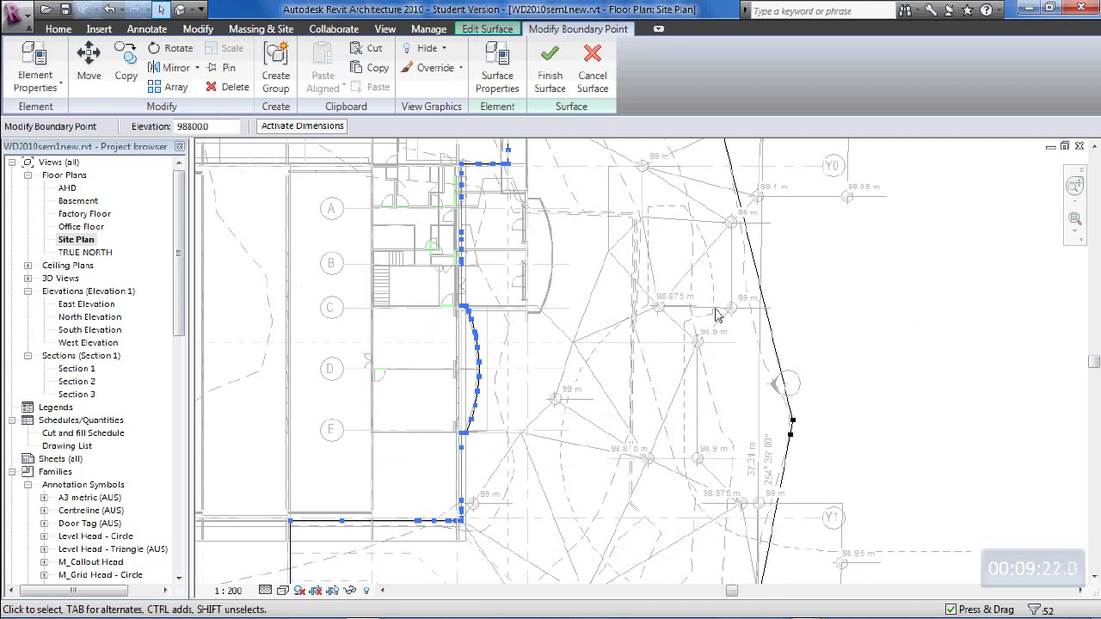
{"action": "middle_click_drag", "start_coordinate": [718, 317], "coordinate": [713, 455]}
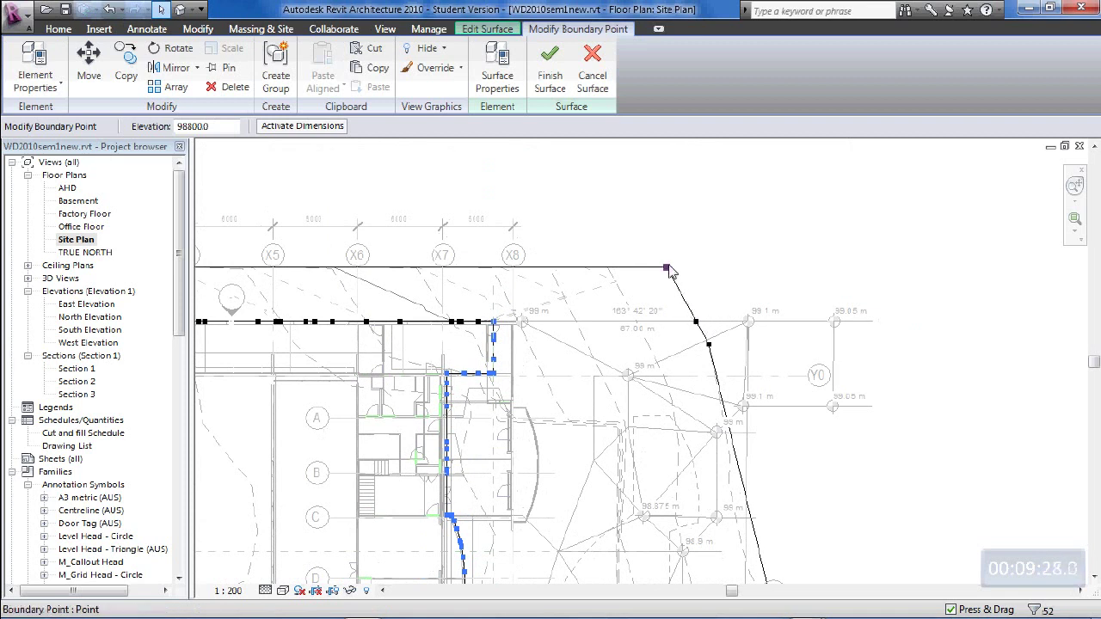
{"action": "left_click", "coordinate": [697, 321], "text": "ctrl"}
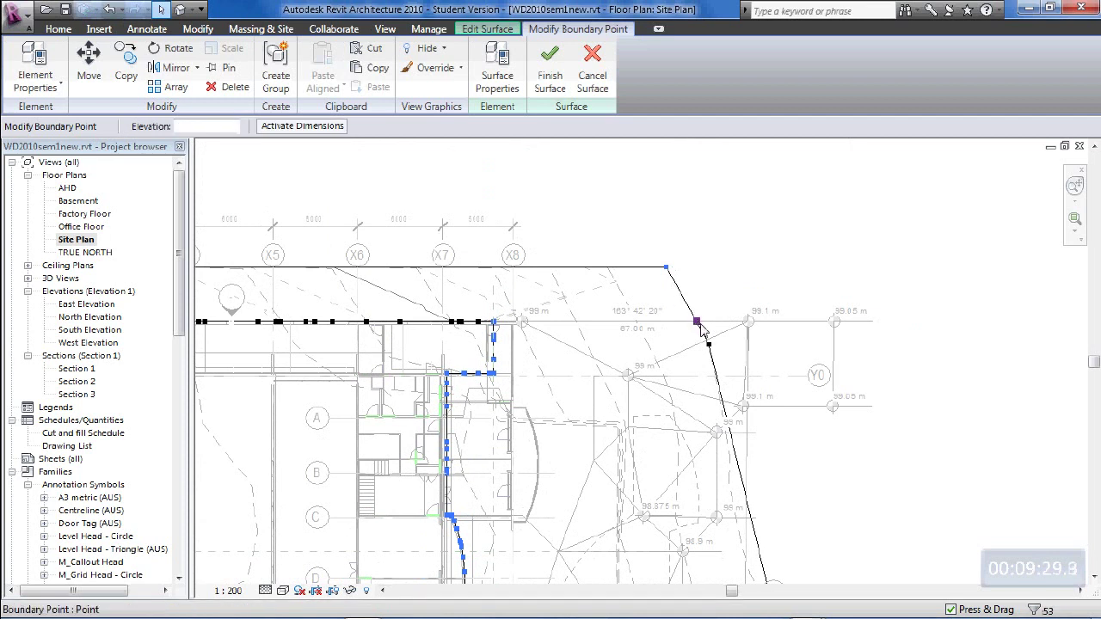
{"action": "left_click", "coordinate": [707, 344], "text": "ctrl"}
{"action": "left_click", "coordinate": [708, 344], "text": "ctrl"}
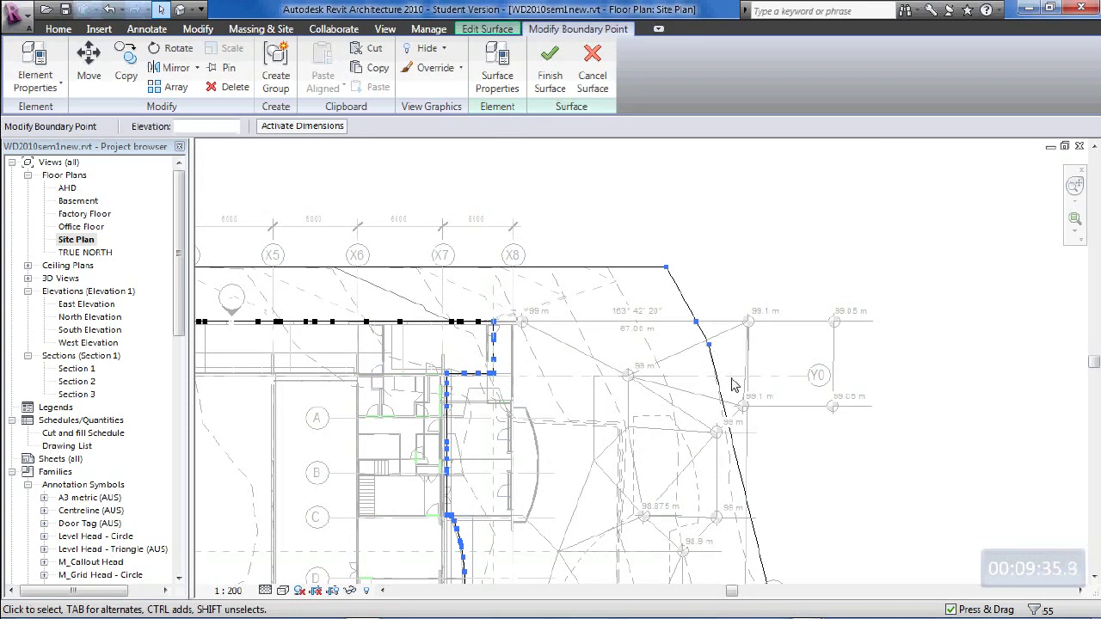
{"action": "left_click", "coordinate": [666, 252]}
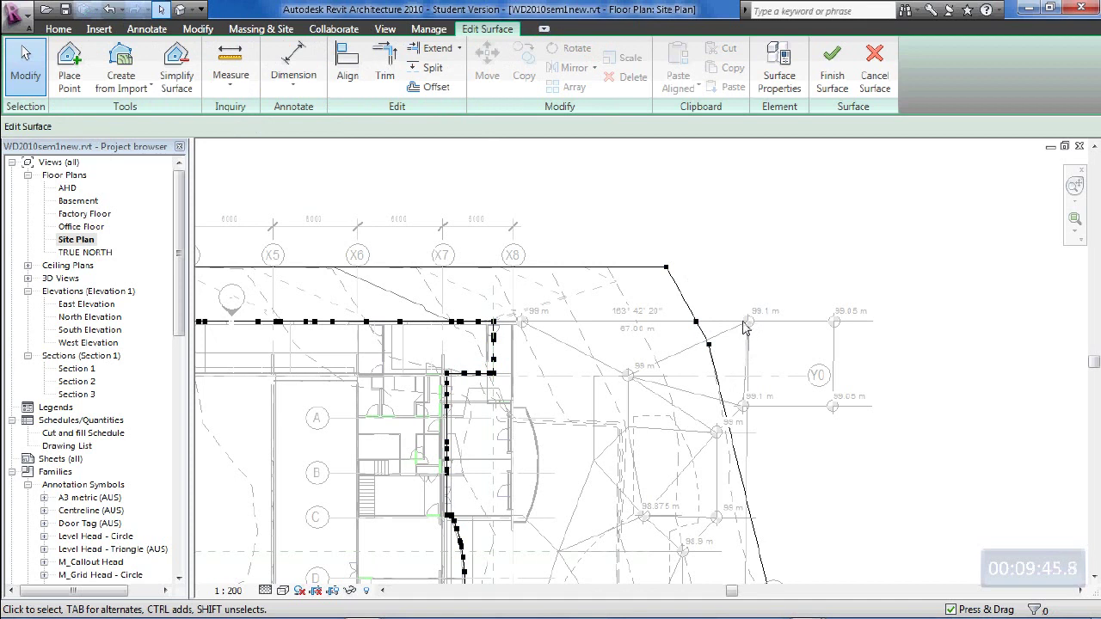
- Set the elevation to 98800 for the three outer boundary points at the surface's corner beyond grid X8, north of gridline Y0
{"action": "left_click", "coordinate": [695, 324]}
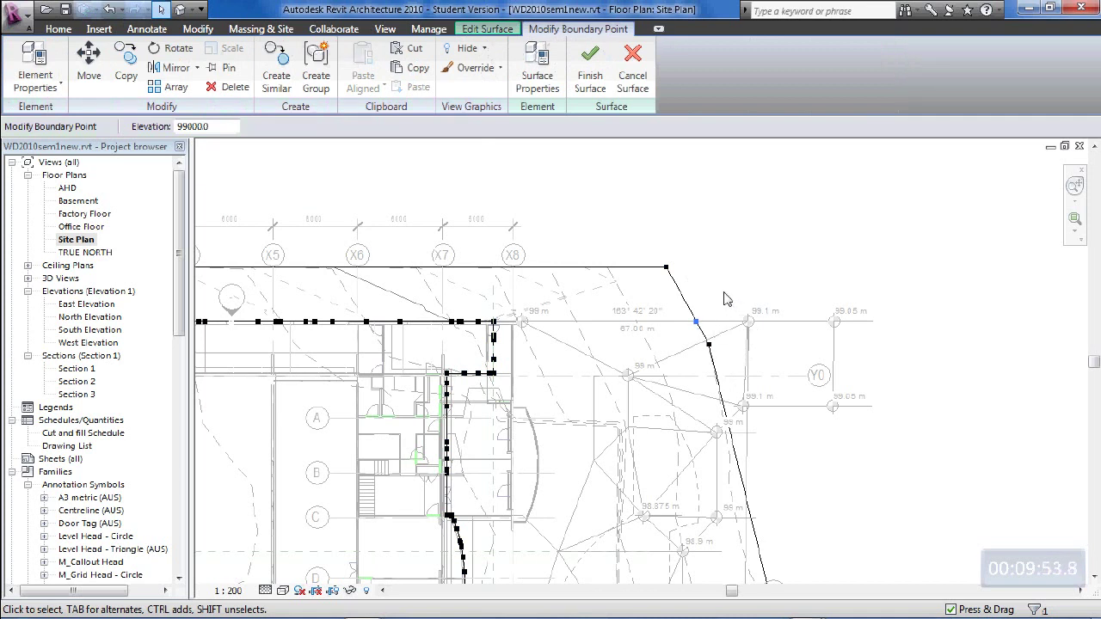
{"action": "left_click", "coordinate": [726, 300]}
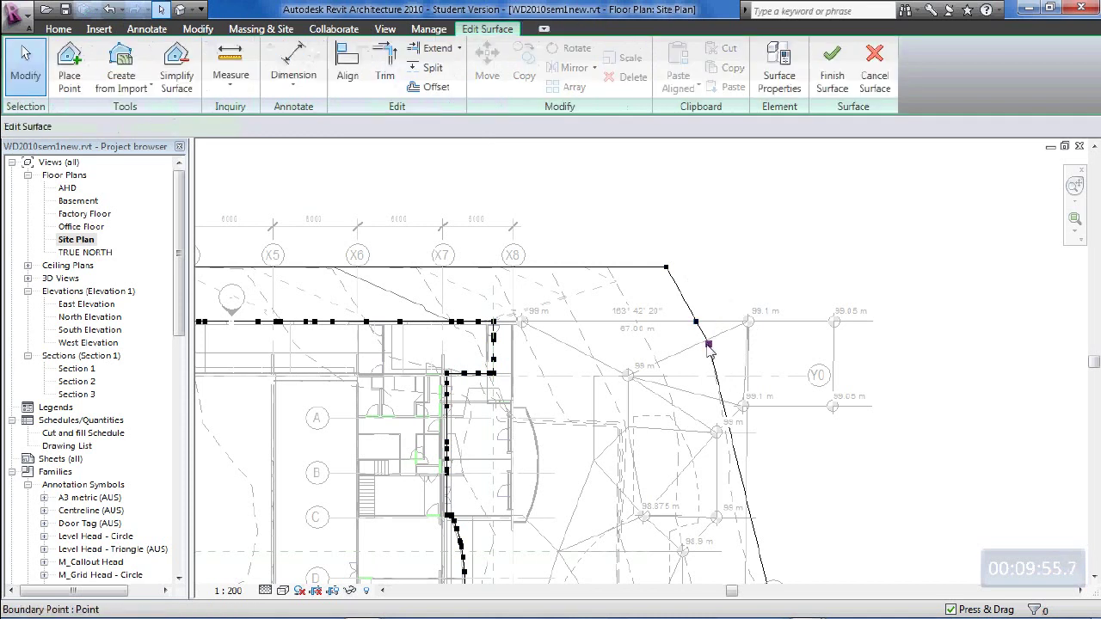
{"action": "scroll", "coordinate": [701, 344], "scroll_direction": "down", "scroll_amount": 2}
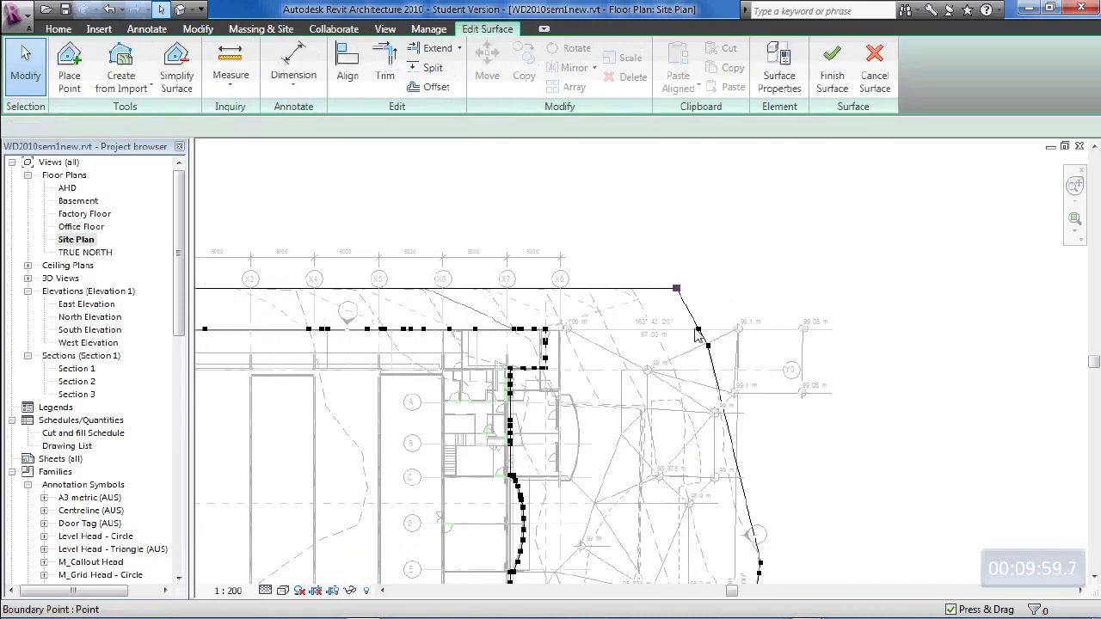
{"action": "left_click", "coordinate": [678, 290]}
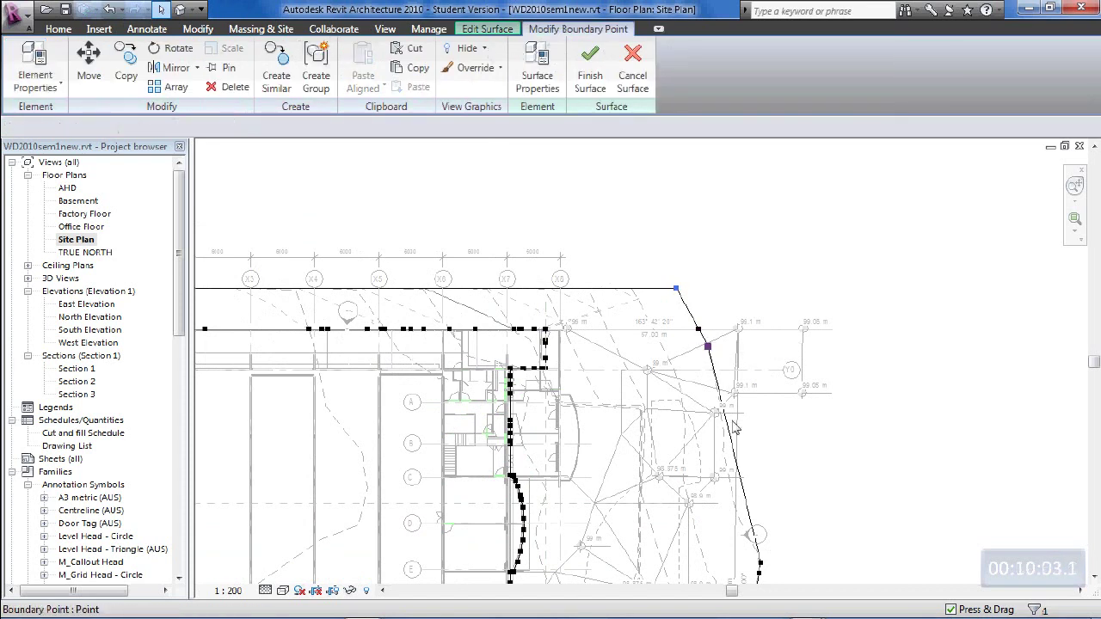
{"action": "left_click", "coordinate": [708, 346], "text": "ctrl"}
{"action": "scroll", "coordinate": [725, 417], "scroll_direction": "down", "scroll_amount": 1}
{"action": "scroll", "coordinate": [652, 288], "scroll_direction": "up", "scroll_amount": 1}
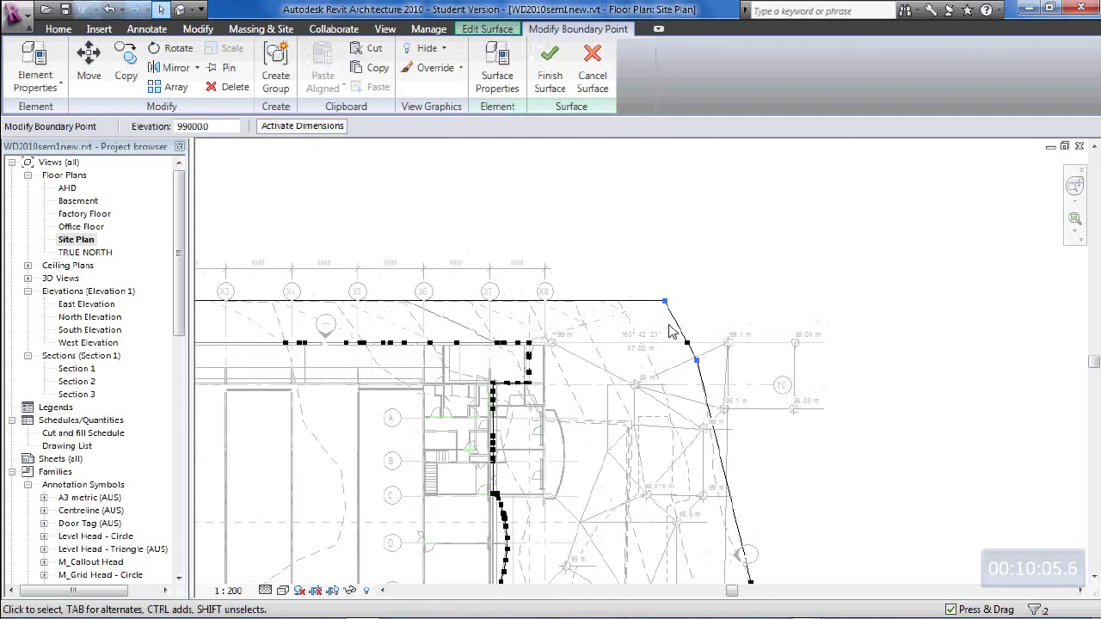
{"action": "left_click_drag", "start_coordinate": [652, 288], "coordinate": [726, 404]}
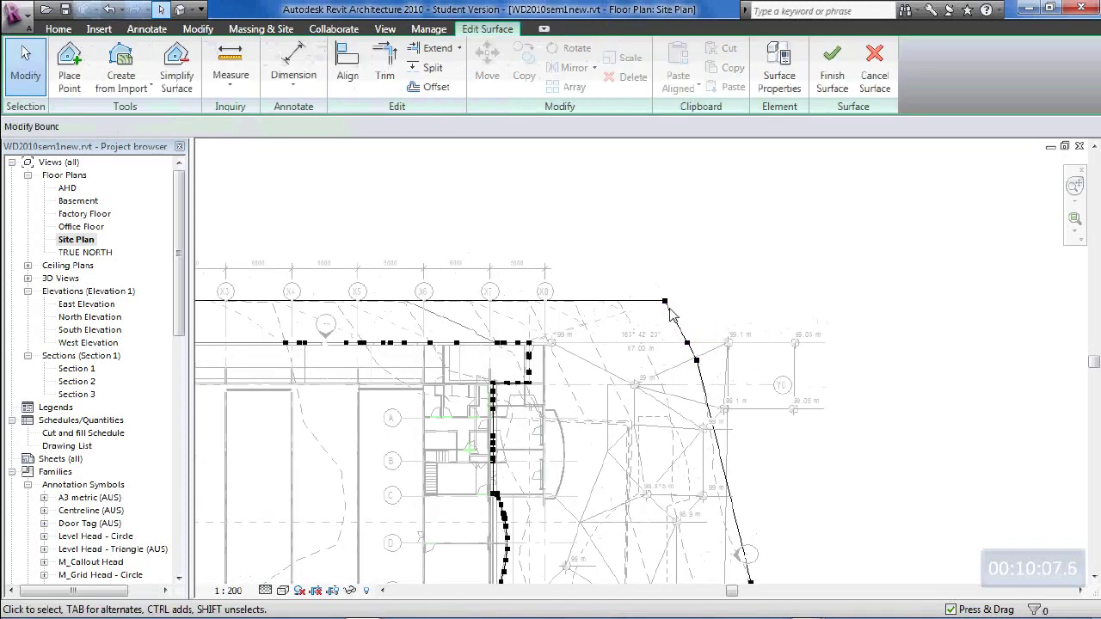
{"action": "double_click", "coordinate": [222, 127]}
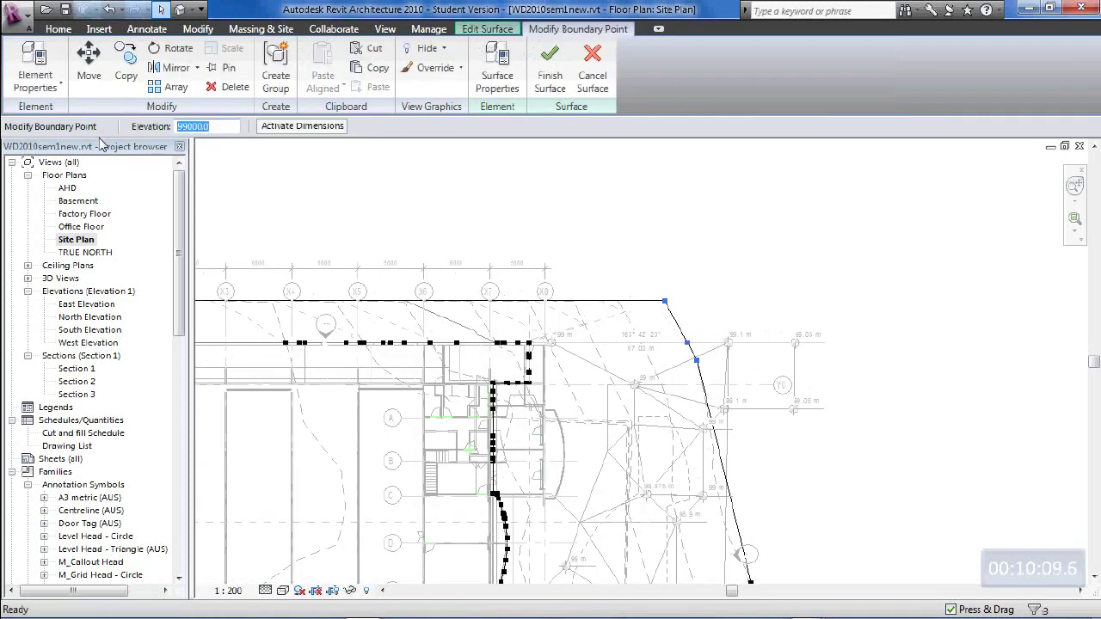
{"action": "type", "text": "98800"}
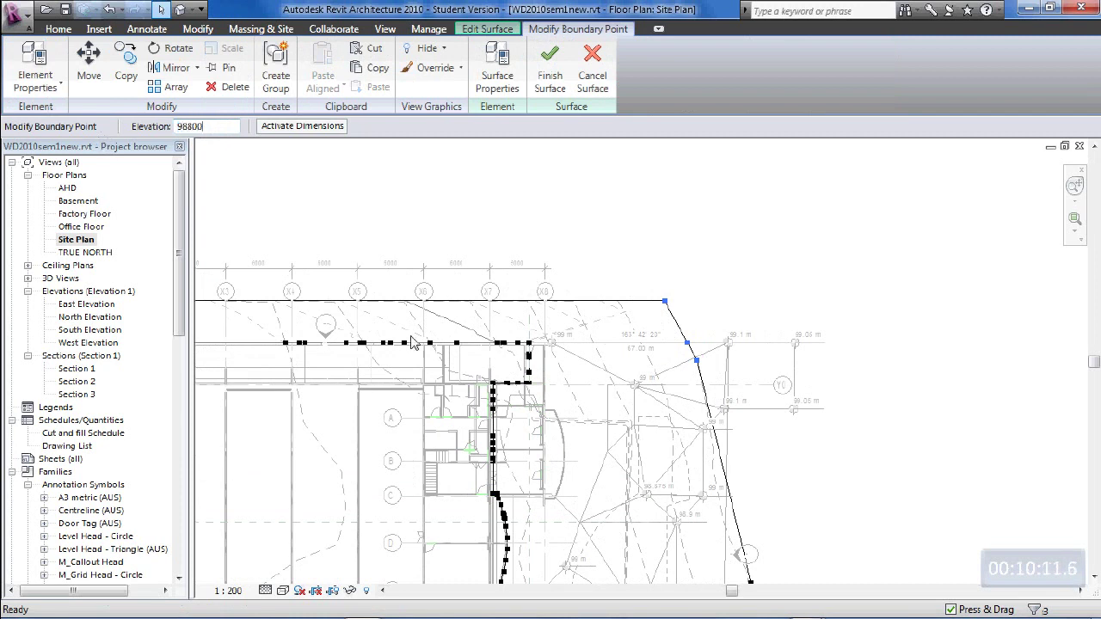
{"action": "key", "text": "Return"}
{"action": "left_click", "coordinate": [1025, 576]}
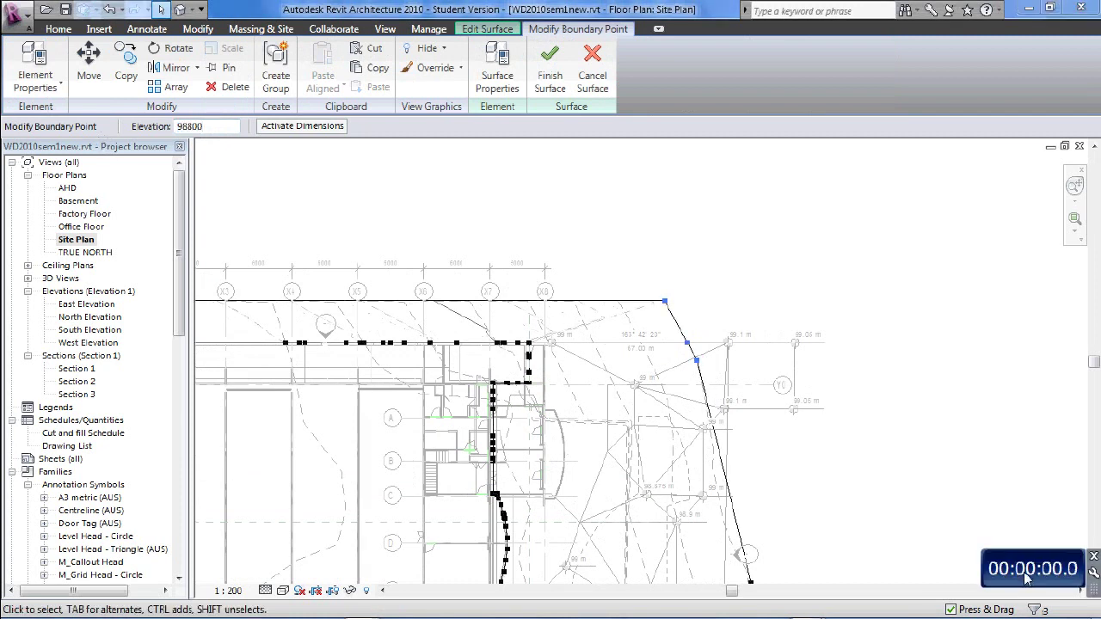
{"action": "left_click", "coordinate": [1024, 576]}
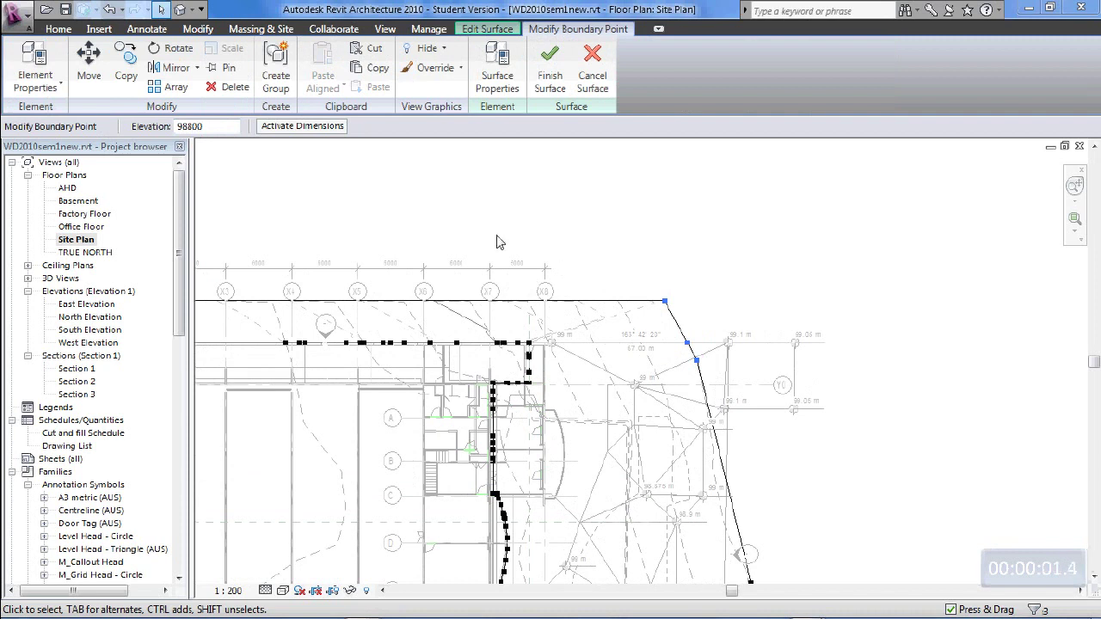
{"action": "left_click", "coordinate": [211, 127]}
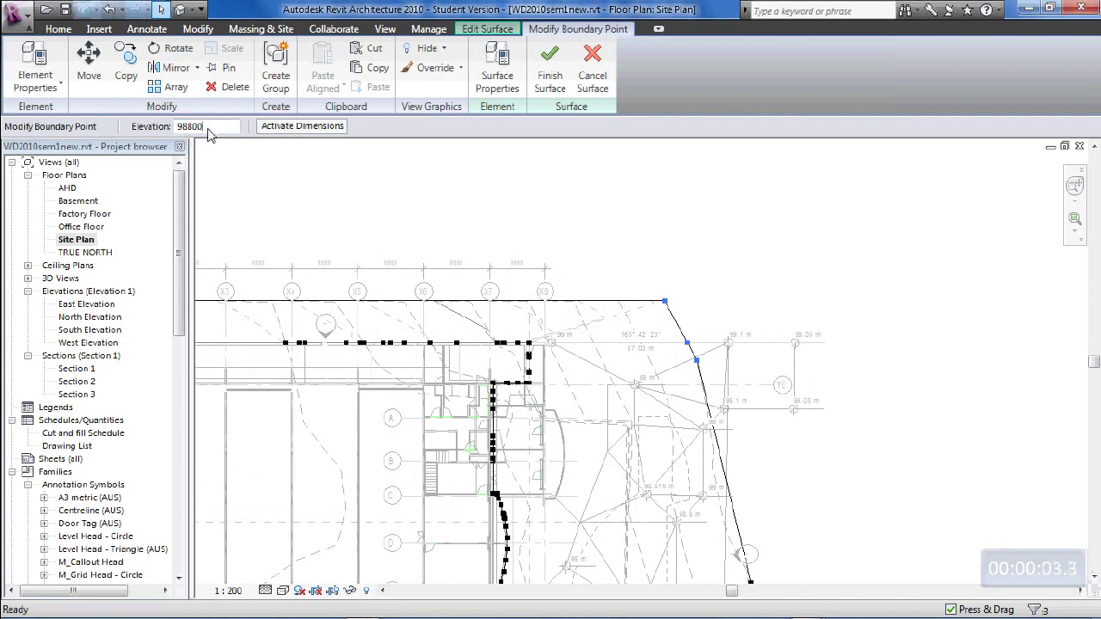
{"action": "key", "text": "Return"}
- Place a new point on the outer boundary edge beside the 99 m spot elevation level with grid C, and set its elevation to 98800
{"action": "middle_click_drag", "start_coordinate": [754, 491], "coordinate": [657, 284]}
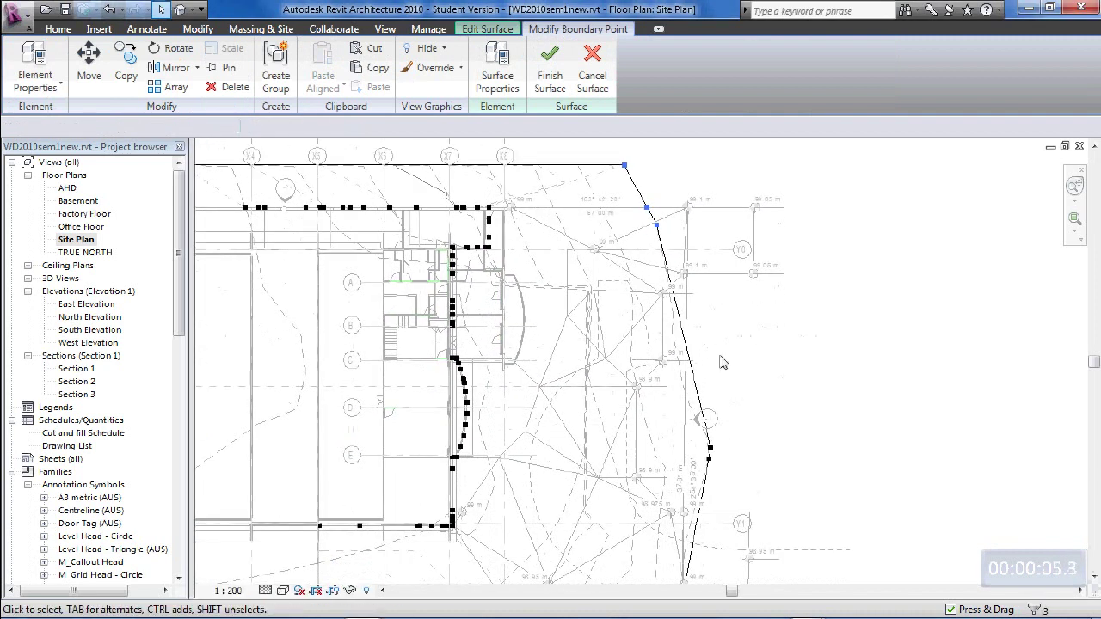
{"action": "key", "text": "Escape"}
{"action": "middle_click_drag", "start_coordinate": [655, 227], "coordinate": [655, 293]}
{"action": "scroll", "coordinate": [657, 296], "scroll_direction": "up", "scroll_amount": 4}
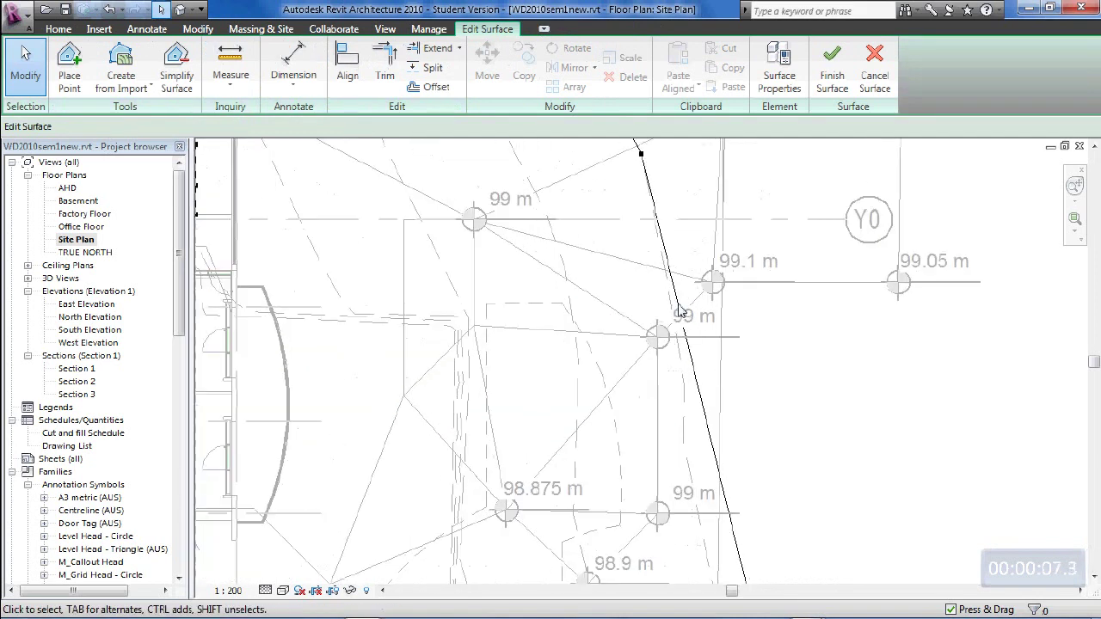
{"action": "scroll", "coordinate": [693, 284], "scroll_direction": "down", "scroll_amount": 2}
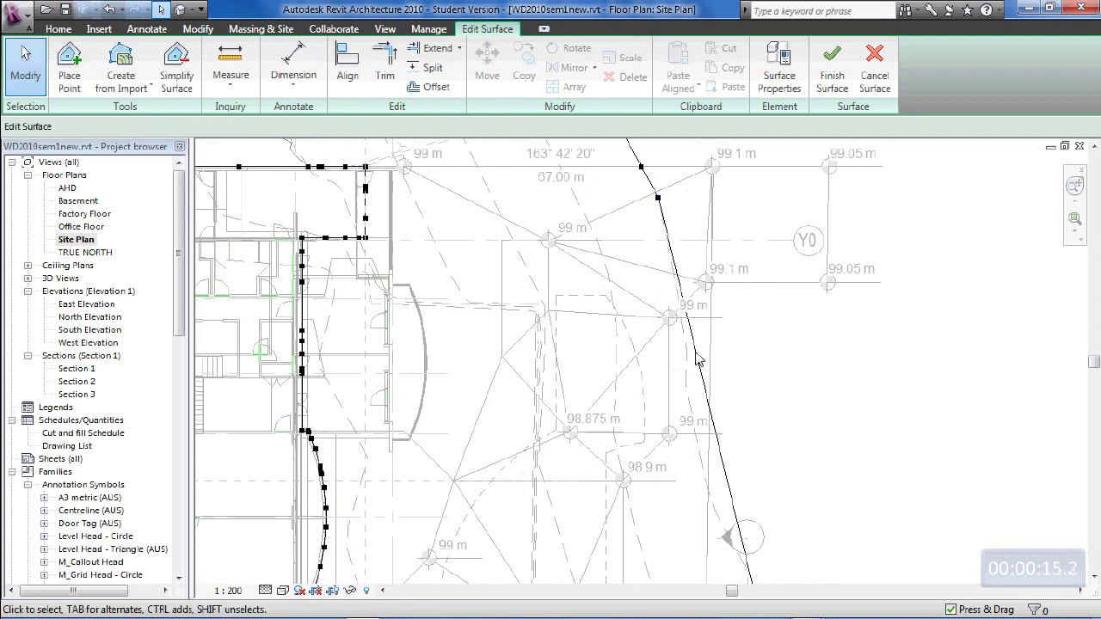
{"action": "scroll", "coordinate": [710, 456], "scroll_direction": "down", "scroll_amount": 2}
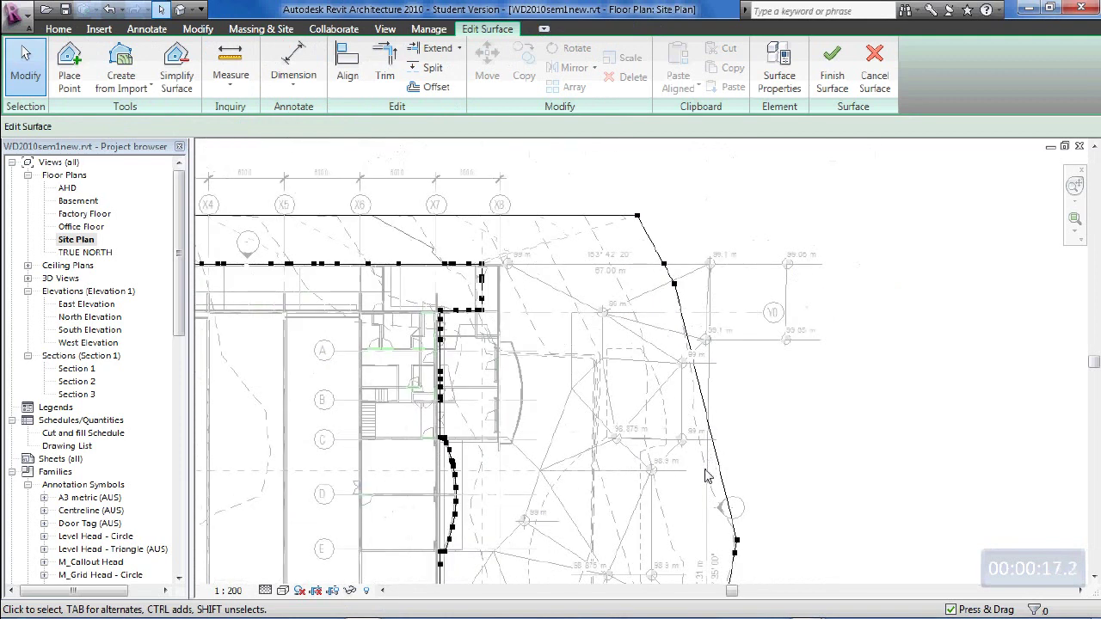
{"action": "scroll", "coordinate": [707, 447], "scroll_direction": "up", "scroll_amount": 1}
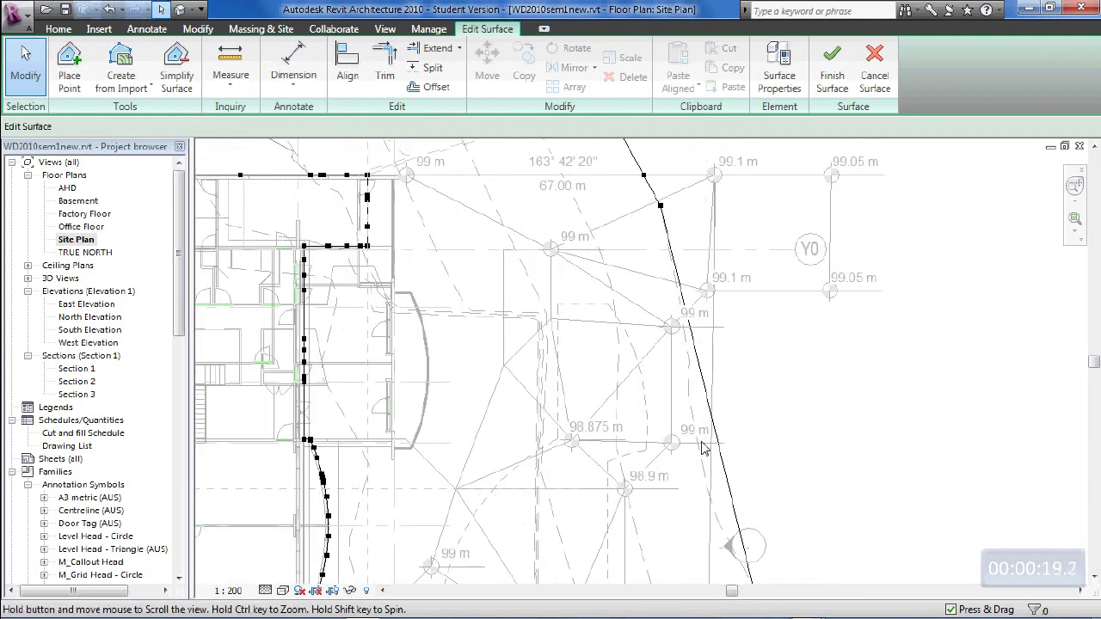
{"action": "scroll", "coordinate": [695, 447], "scroll_direction": "up", "scroll_amount": 1}
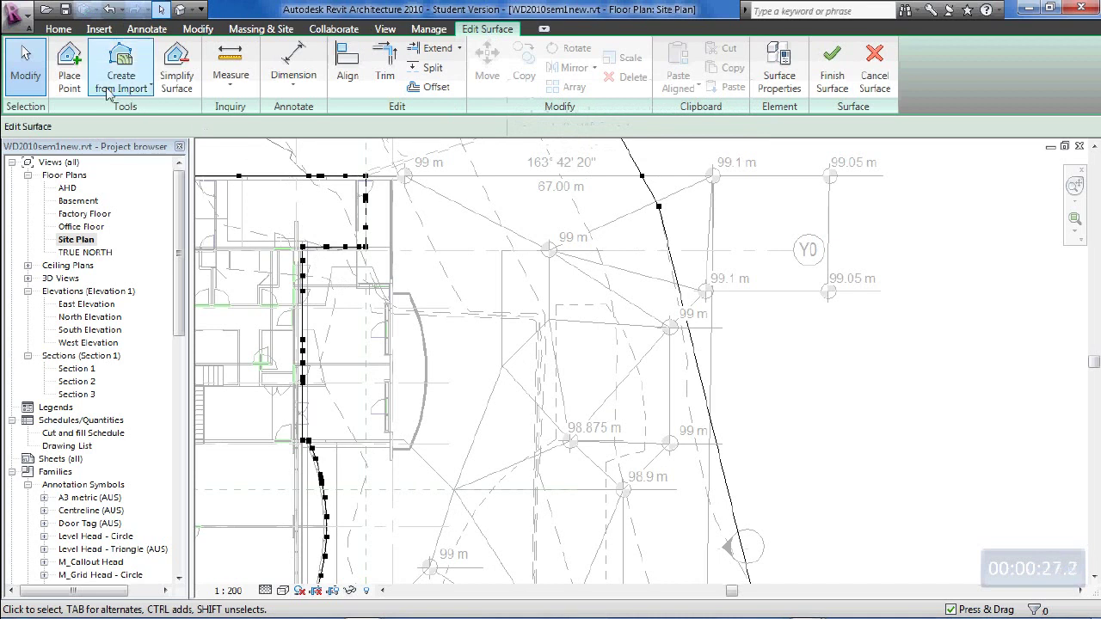
{"action": "left_click", "coordinate": [70, 60]}
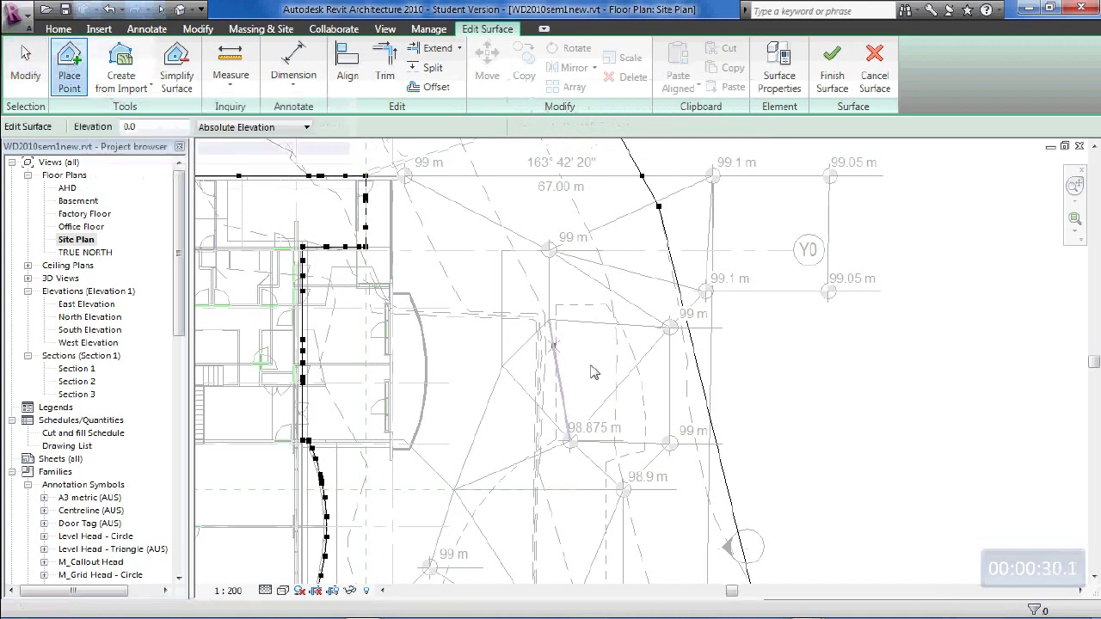
{"action": "left_click", "coordinate": [718, 452]}
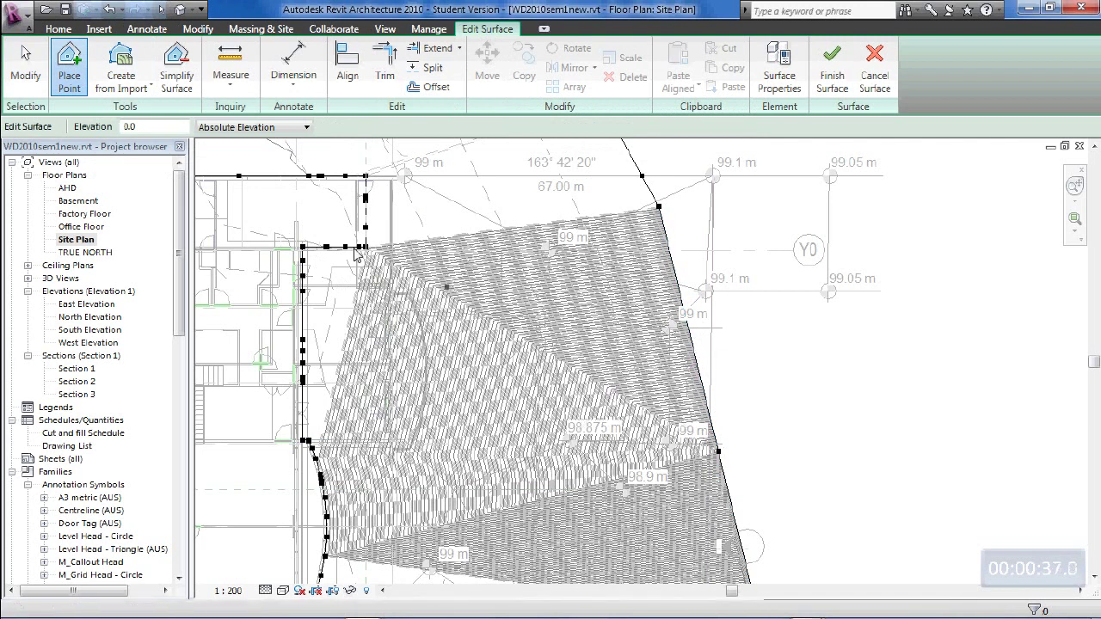
{"action": "left_click", "coordinate": [26, 67]}
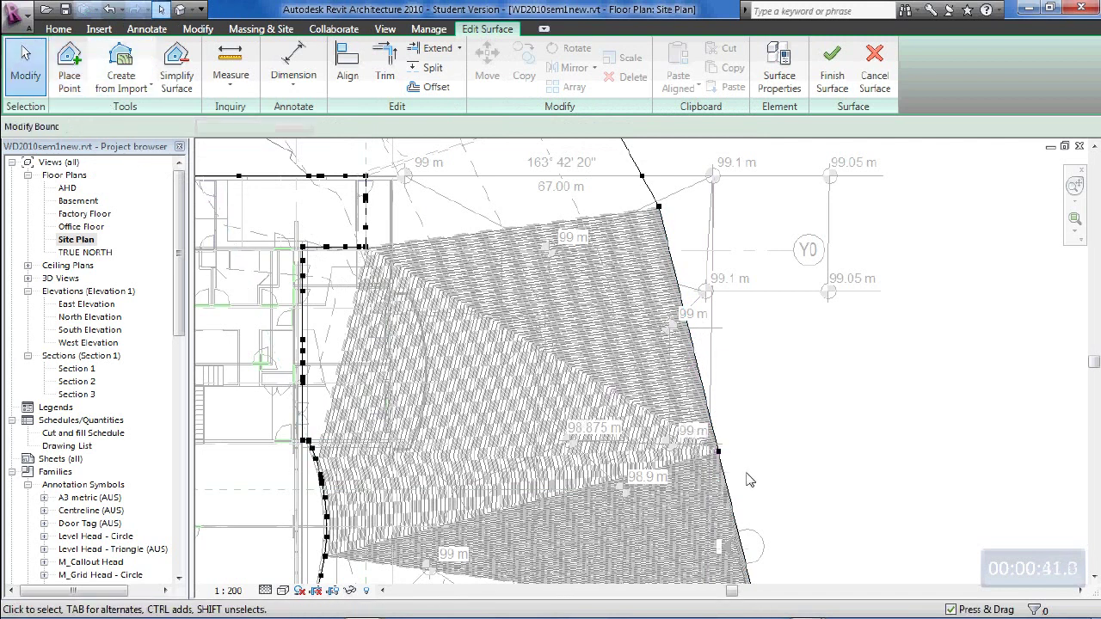
{"action": "left_click", "coordinate": [715, 449]}
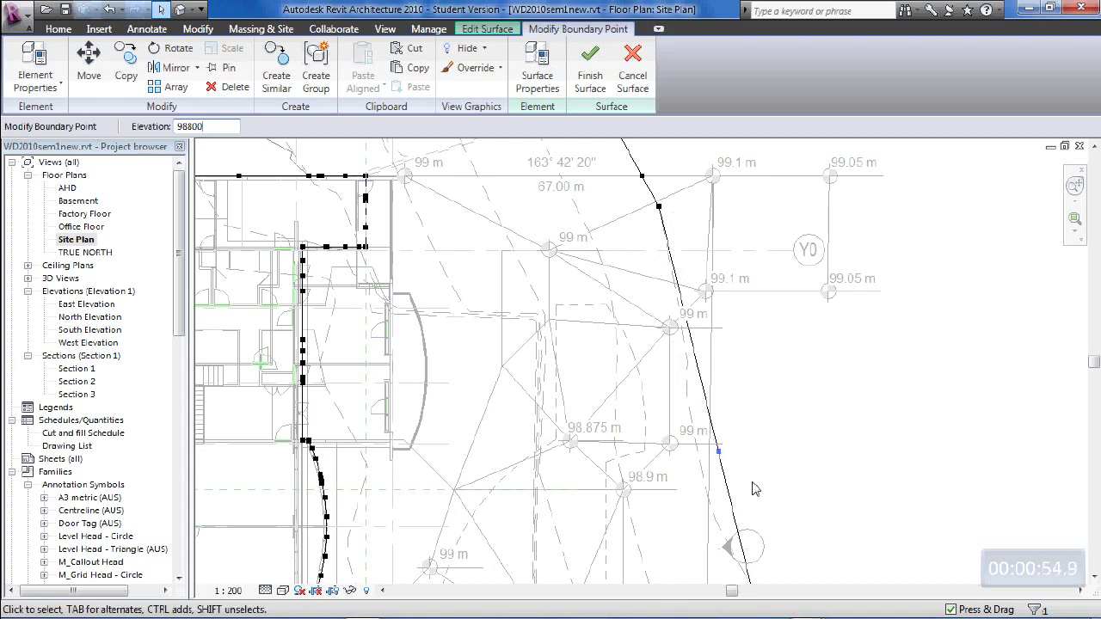
{"action": "type", "text": "0"}
- Set the elevation to 98800 for the two boundary points at the outermost bend beside the elevation marker, above gridline Y1
{"action": "middle_click_drag", "start_coordinate": [752, 488], "coordinate": [740, 427]}
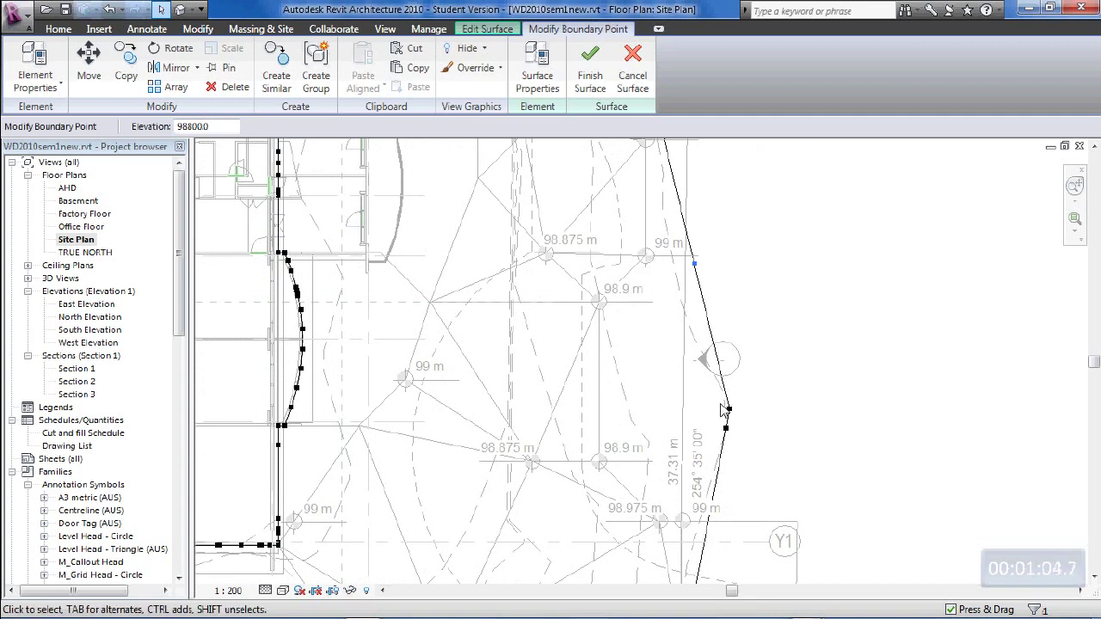
{"action": "left_click_drag", "start_coordinate": [695, 387], "coordinate": [765, 478]}
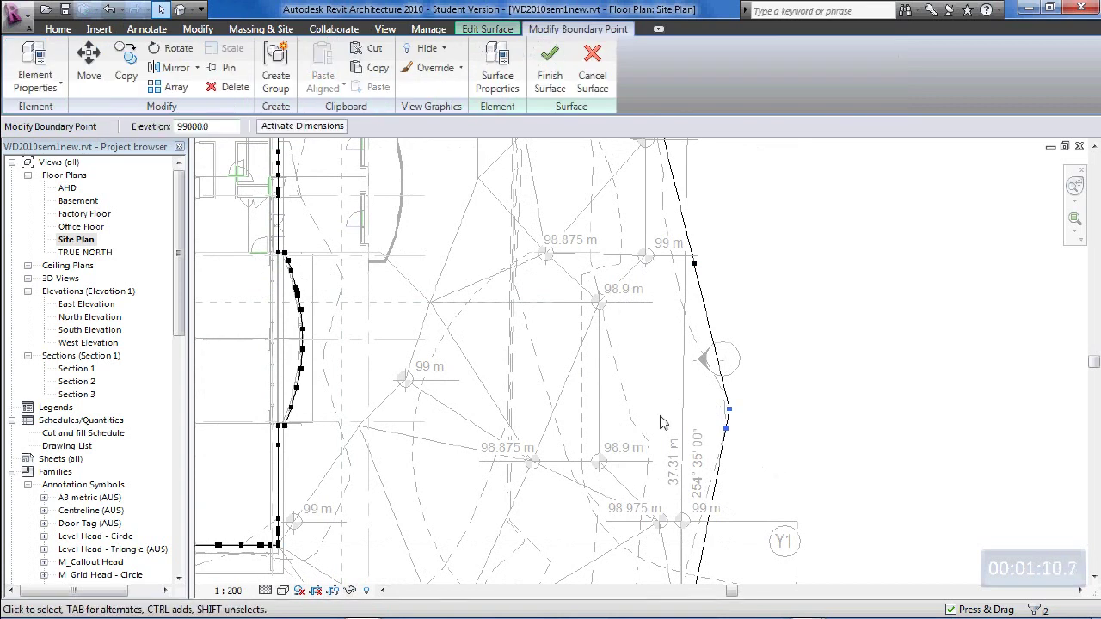
{"action": "double_click", "coordinate": [224, 127]}
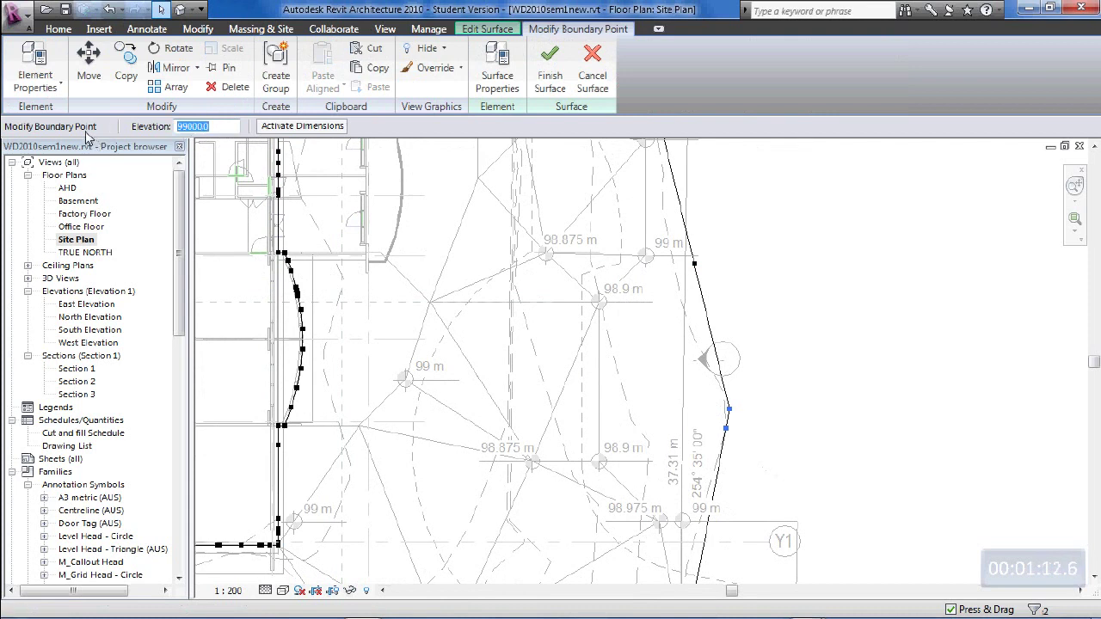
{"action": "type", "text": "98"}
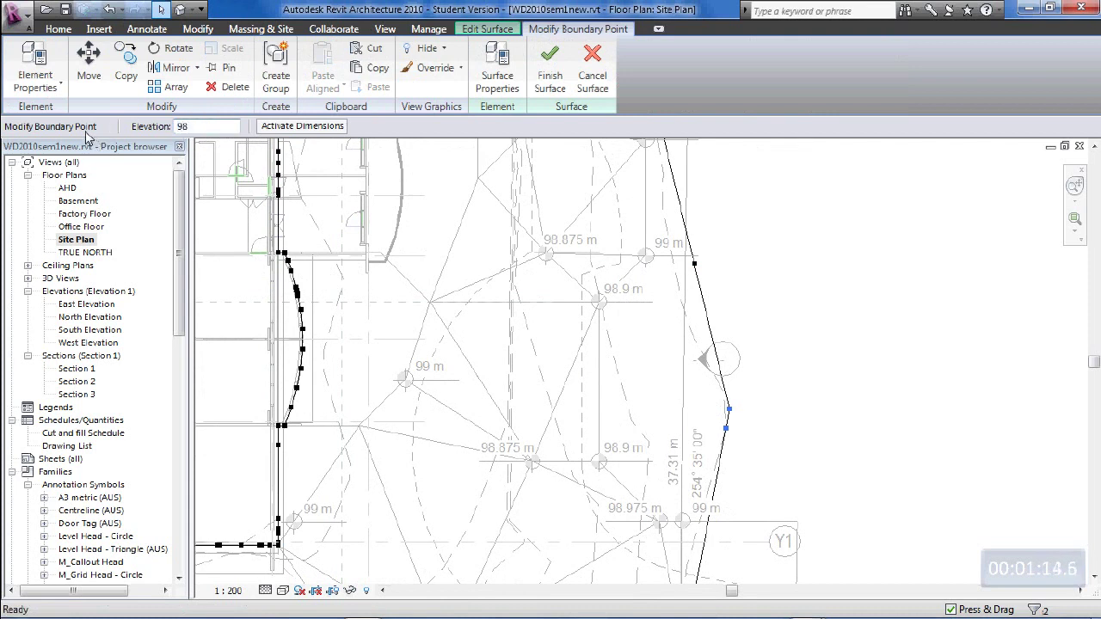
{"action": "type", "text": "8000"}
{"action": "key", "text": "Return"}
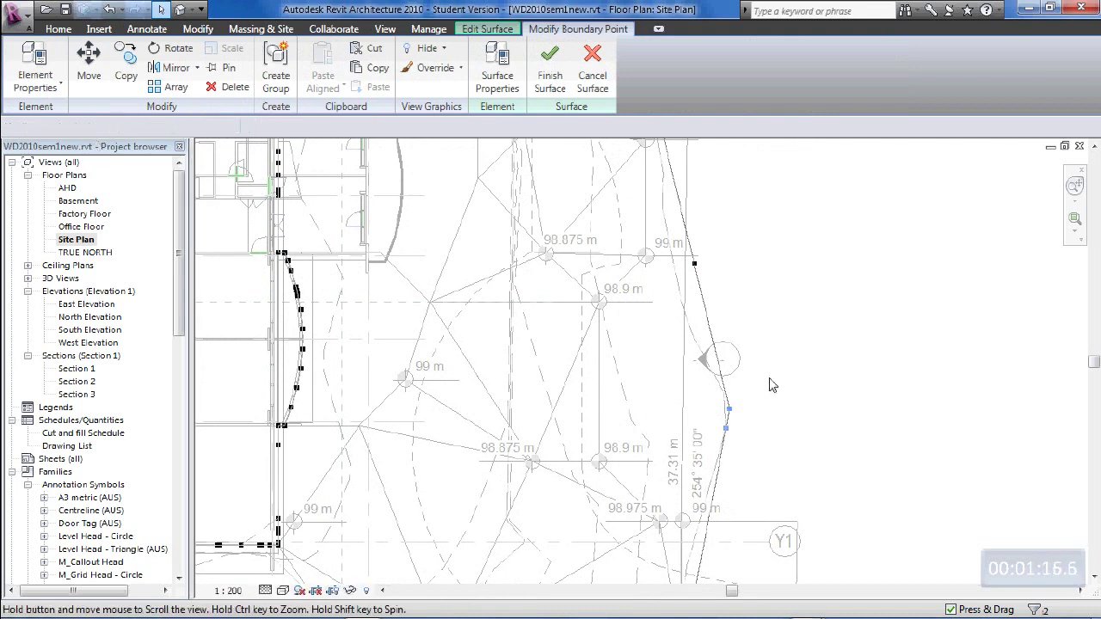
- Set the elevation to 98800 for the two boundary points at the bend below gridline Y1, at the end of the 67.01 m boundary line
{"action": "middle_click_drag", "start_coordinate": [769, 377], "coordinate": [774, 339]}
{"action": "middle_click_drag", "start_coordinate": [752, 464], "coordinate": [777, 416]}
{"action": "scroll", "coordinate": [791, 344], "scroll_direction": "up", "scroll_amount": 2}
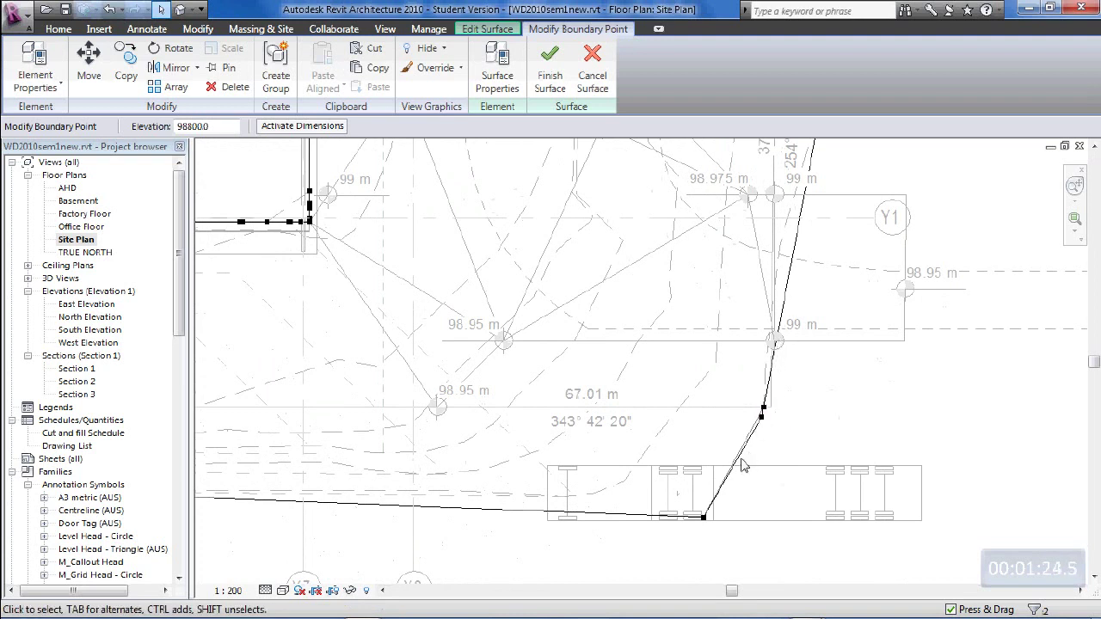
{"action": "left_click", "coordinate": [737, 386]}
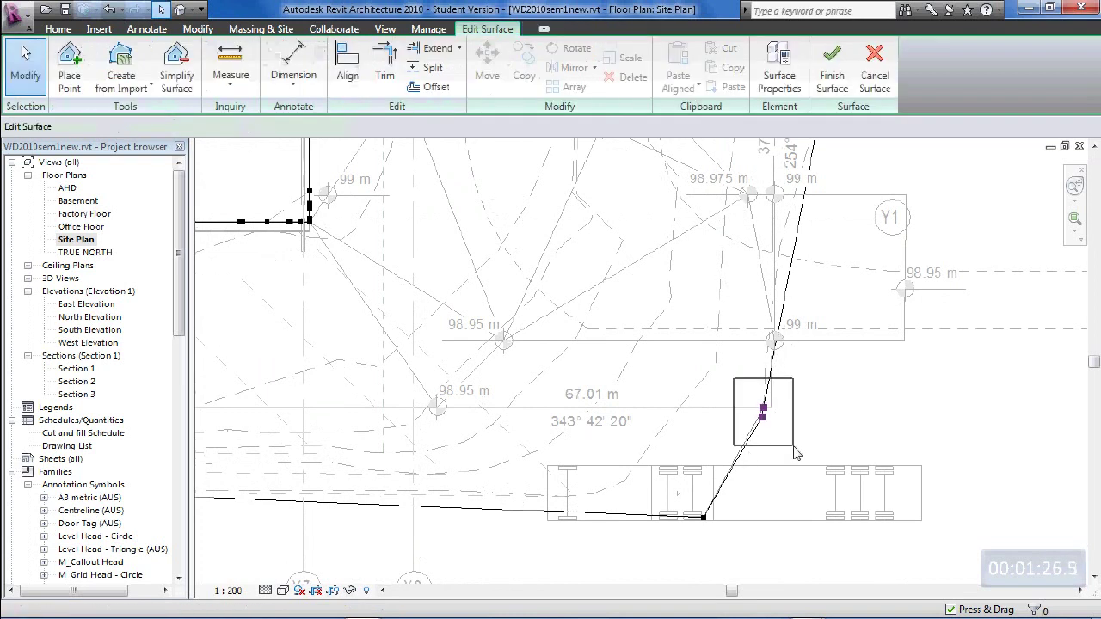
{"action": "left_click", "coordinate": [761, 416]}
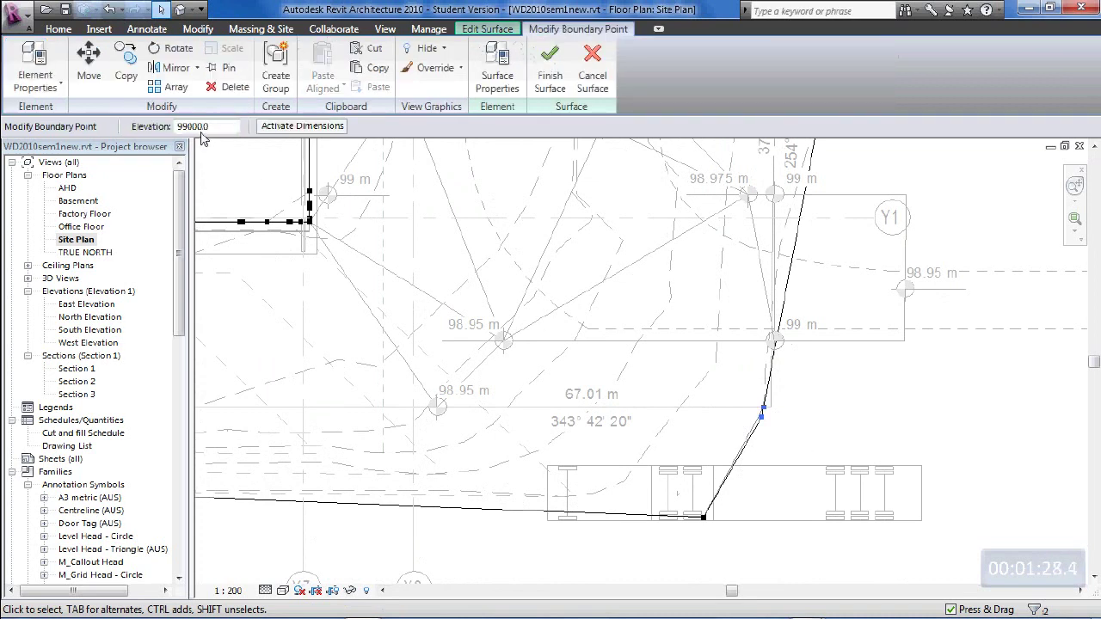
{"action": "left_click_drag", "start_coordinate": [213, 127], "coordinate": [53, 128]}
{"action": "type", "text": "9"}
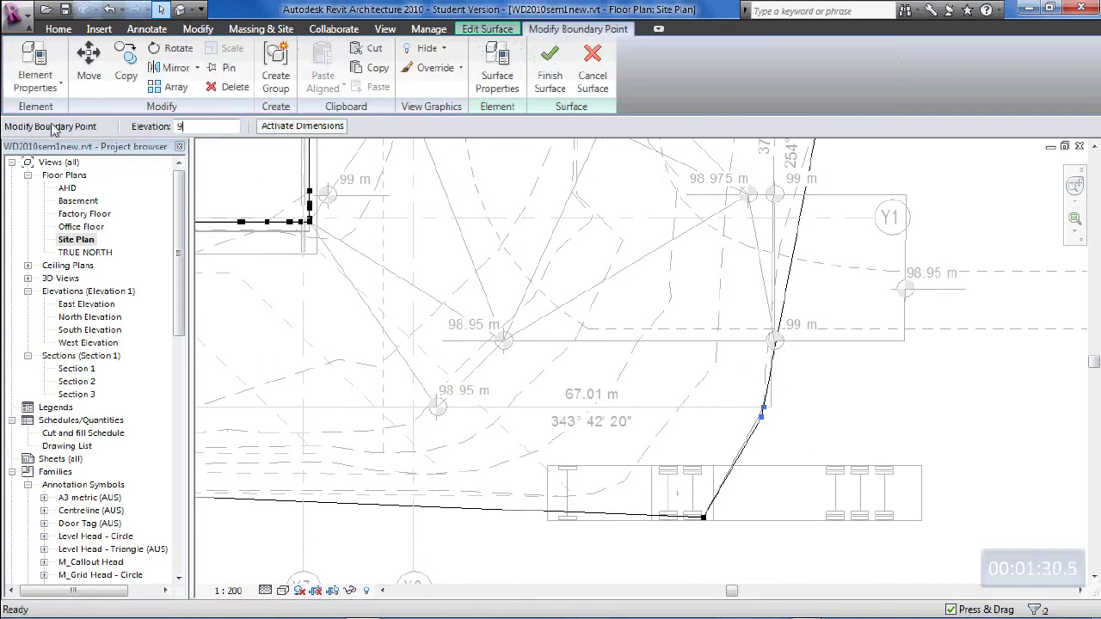
{"action": "type", "text": "8800"}
{"action": "key", "text": "Return"}
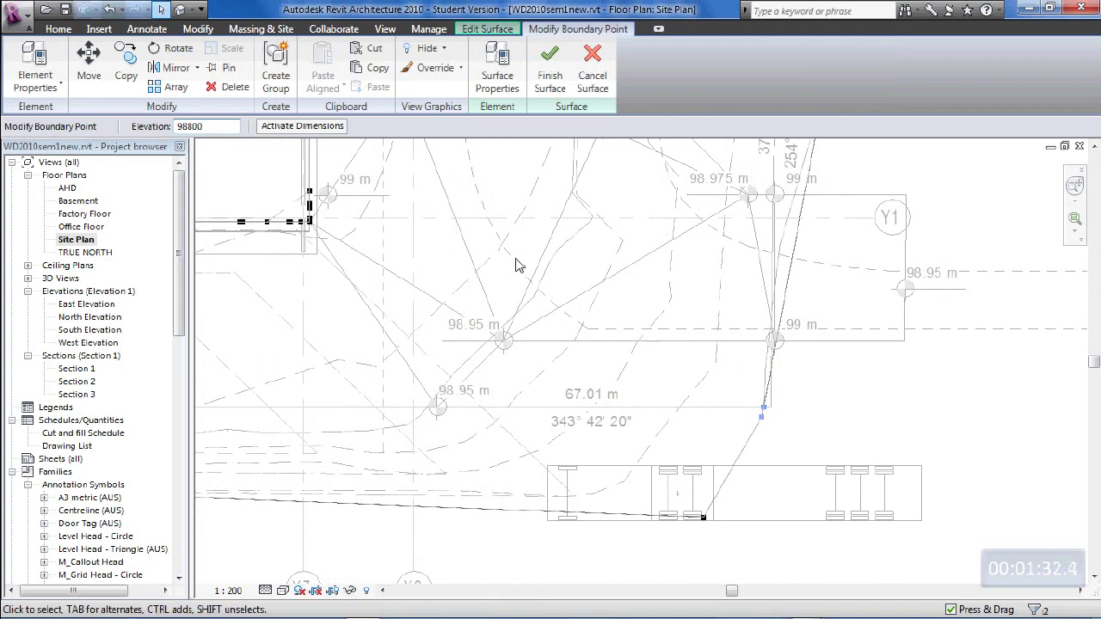
- Set the elevation to 98750 for the boundary corner point on grid X5, beside the 98.95 m spot elevation
{"action": "scroll", "coordinate": [818, 449], "scroll_direction": "down", "scroll_amount": 2}
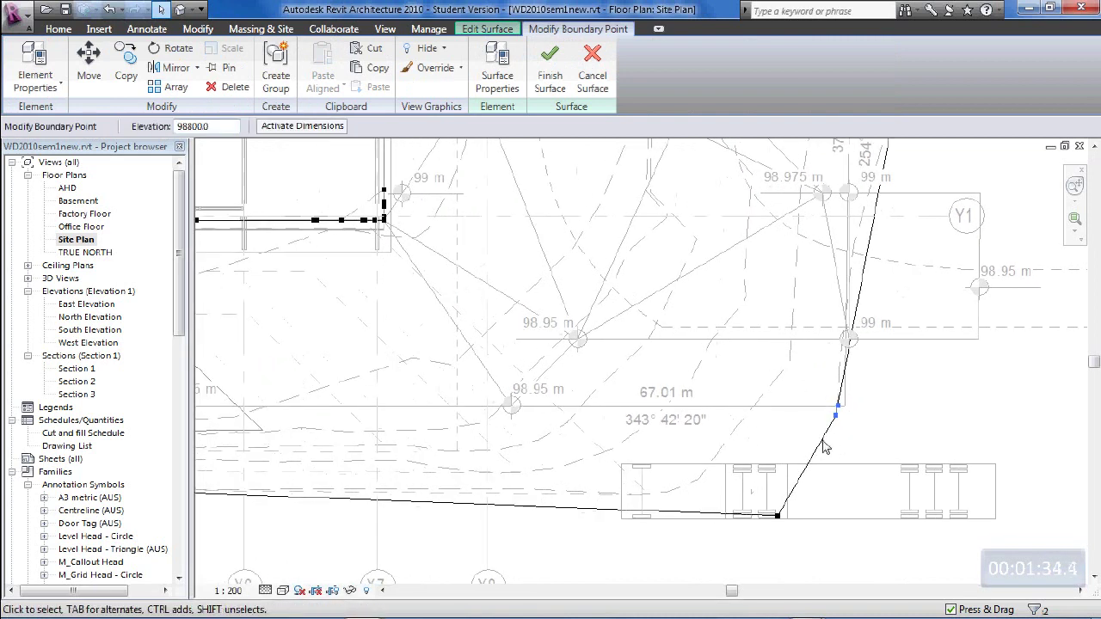
{"action": "scroll", "coordinate": [553, 464], "scroll_direction": "down", "scroll_amount": 1}
{"action": "middle_click_drag", "start_coordinate": [404, 464], "coordinate": [662, 460]}
{"action": "scroll", "coordinate": [645, 444], "scroll_direction": "up", "scroll_amount": 2}
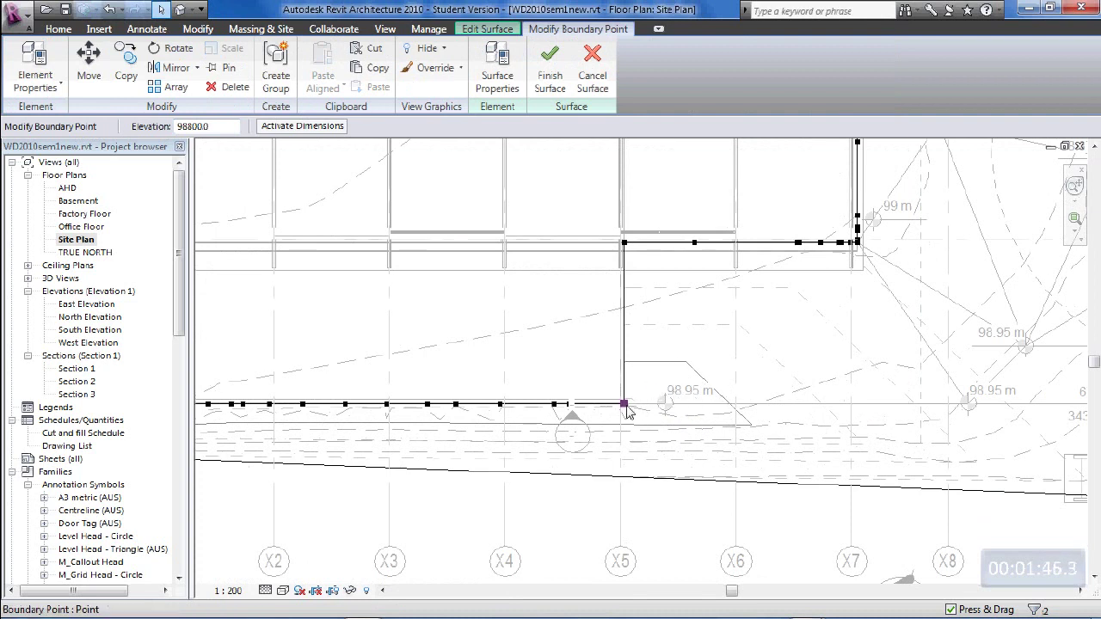
{"action": "left_click", "coordinate": [623, 403]}
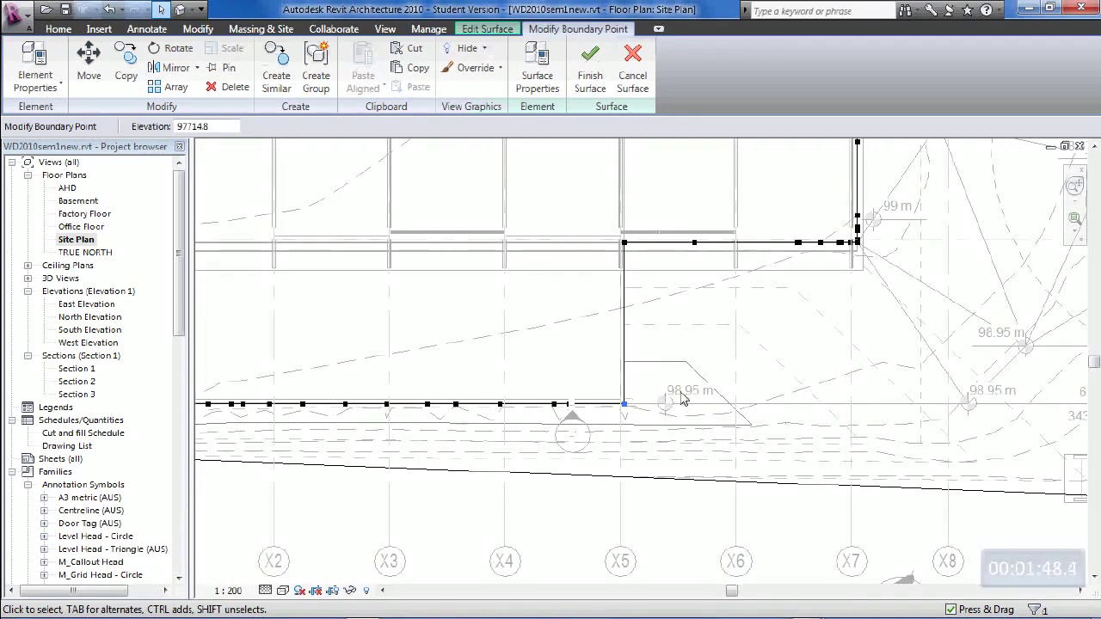
{"action": "double_click", "coordinate": [214, 126]}
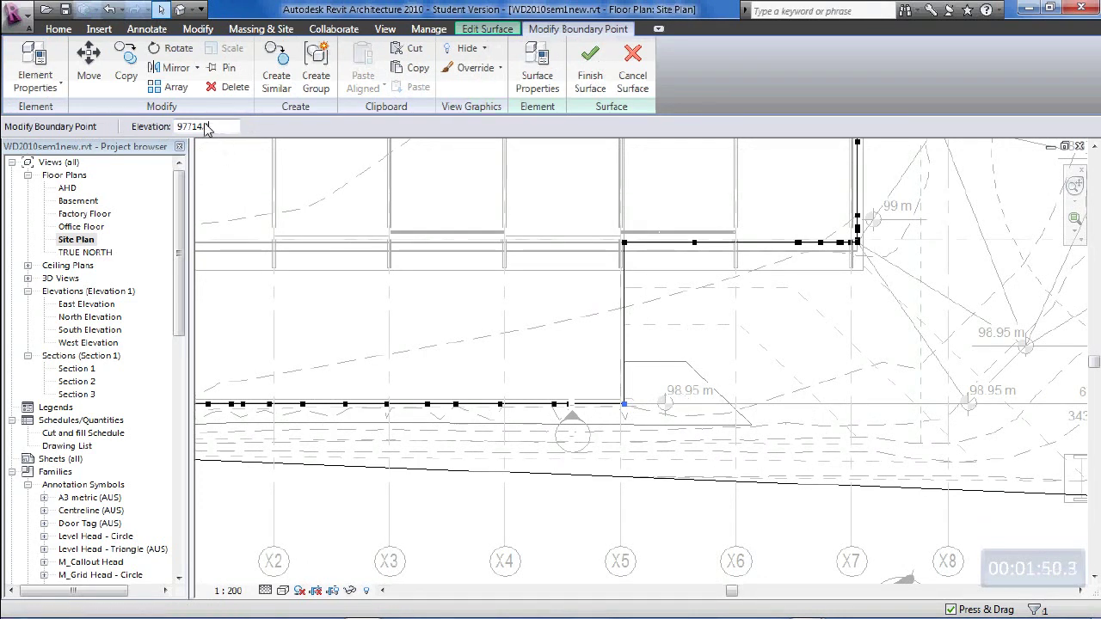
{"action": "type", "text": "98750"}
{"action": "key", "text": "Return"}
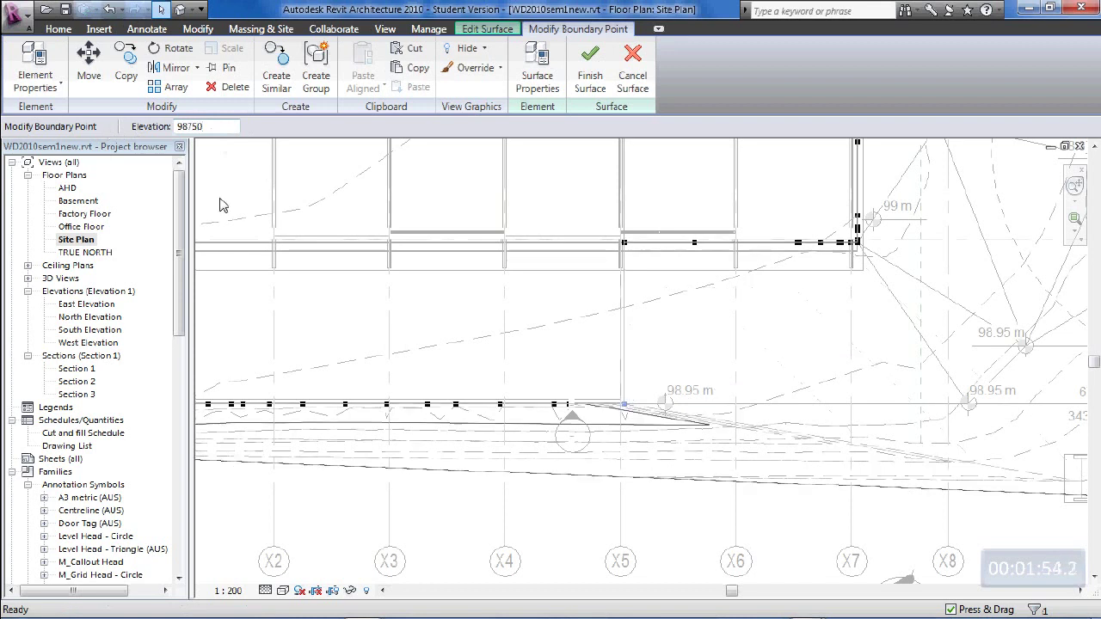
- Place surface points at elevation 98750 on the slab edge between X6 and X7 and at the two 98.95 m spot elevations beyond X7
{"action": "middle_click_drag", "start_coordinate": [688, 407], "coordinate": [414, 404]}
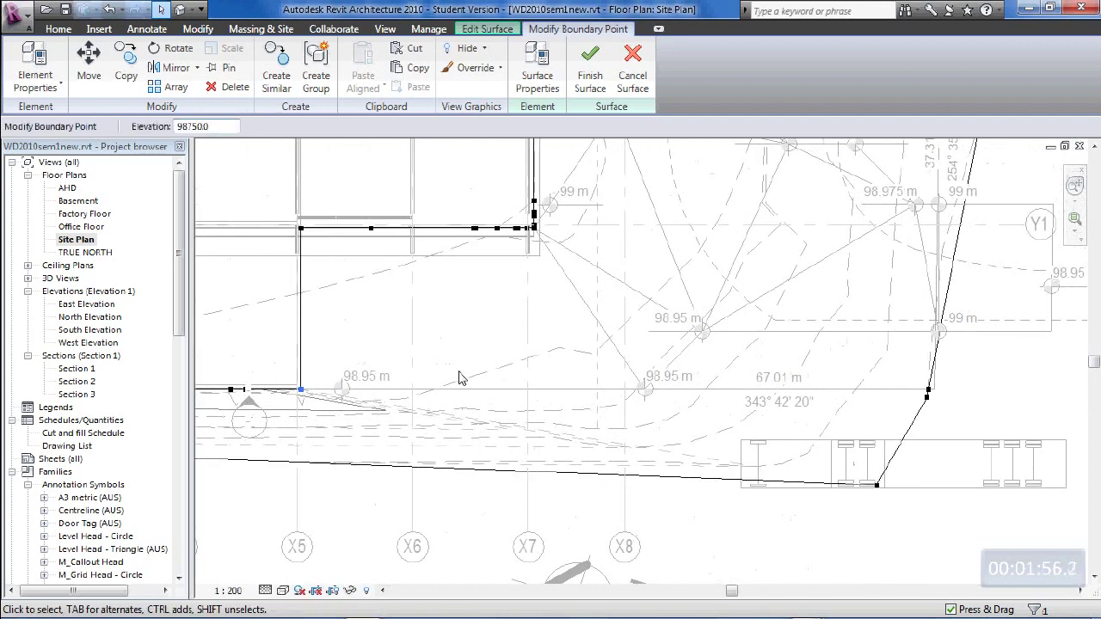
{"action": "left_click", "coordinate": [501, 32]}
{"action": "left_click", "coordinate": [68, 77]}
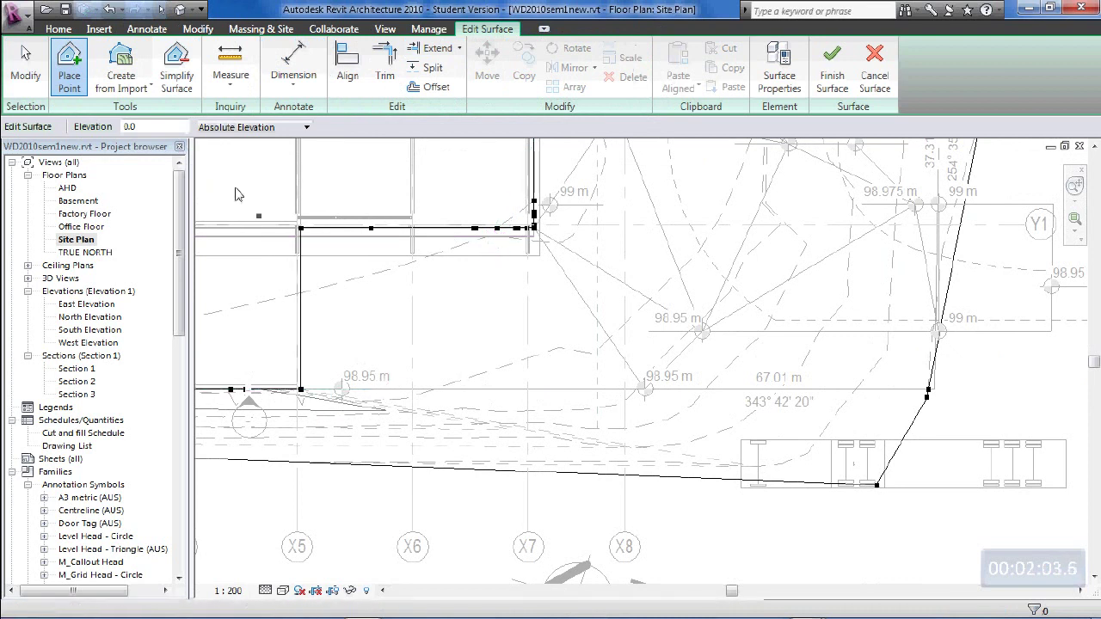
{"action": "left_click", "coordinate": [138, 126]}
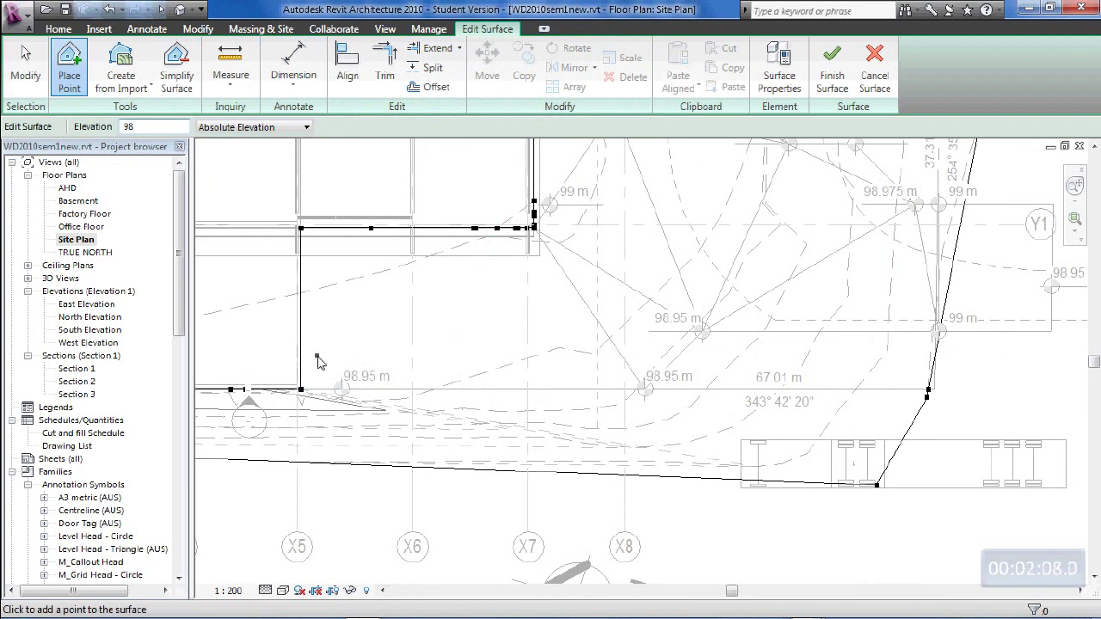
{"action": "type", "text": "98750.0"}
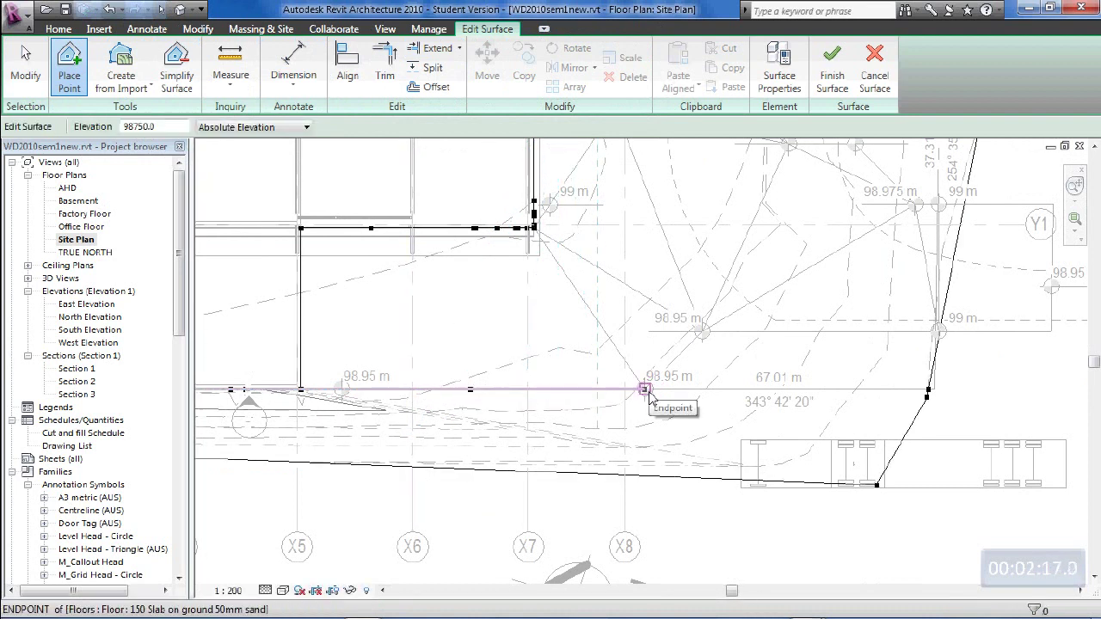
{"action": "left_click", "coordinate": [647, 391]}
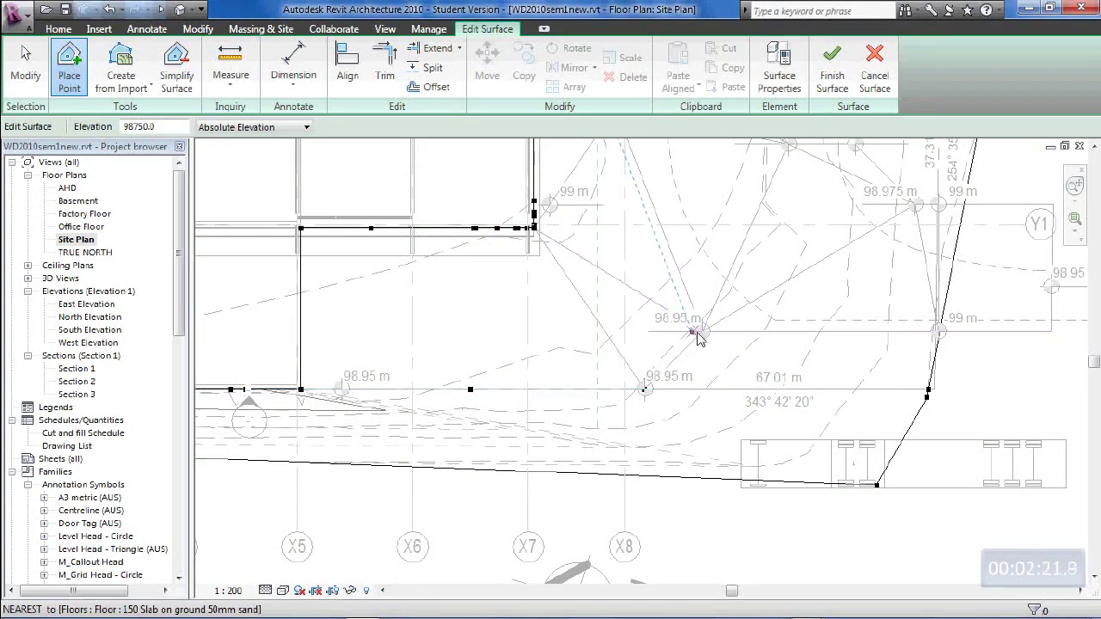
{"action": "left_click", "coordinate": [704, 335]}
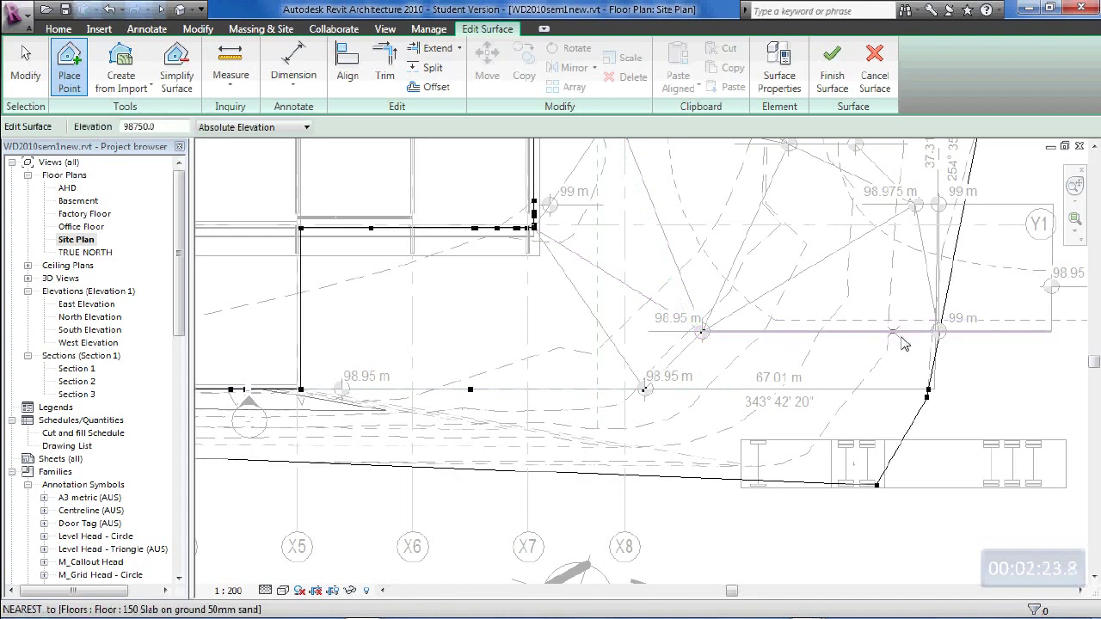
- Place a surface point at elevation 98800 on the slab endpoint at the 99 m spot elevation on the boundary below gridline Y1
{"action": "left_click", "coordinate": [938, 332]}
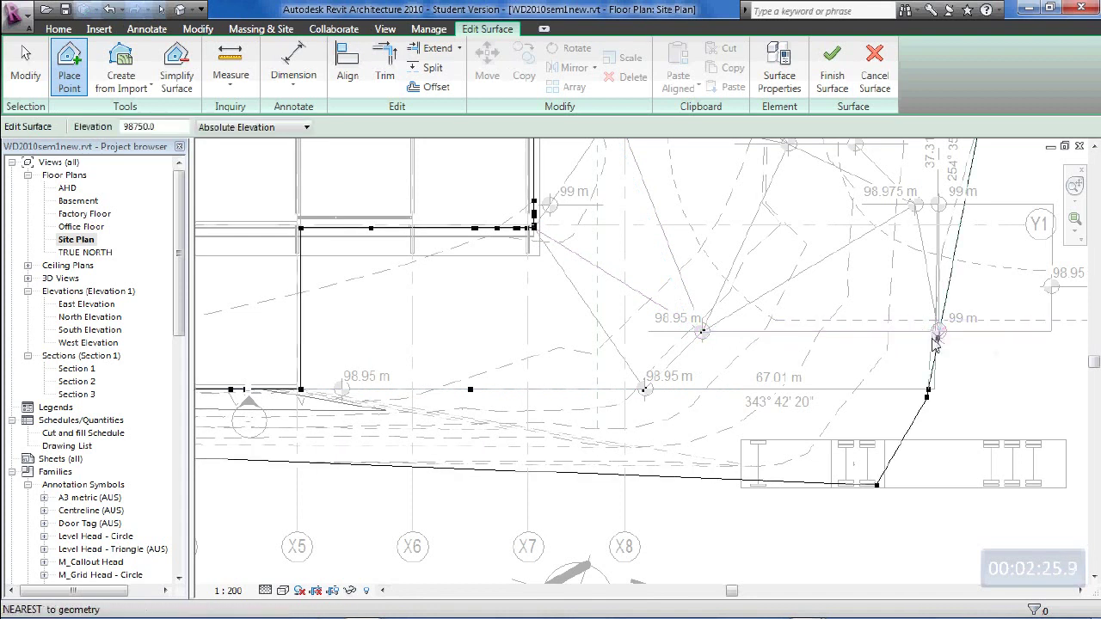
{"action": "left_click_drag", "start_coordinate": [168, 127], "coordinate": [96, 130]}
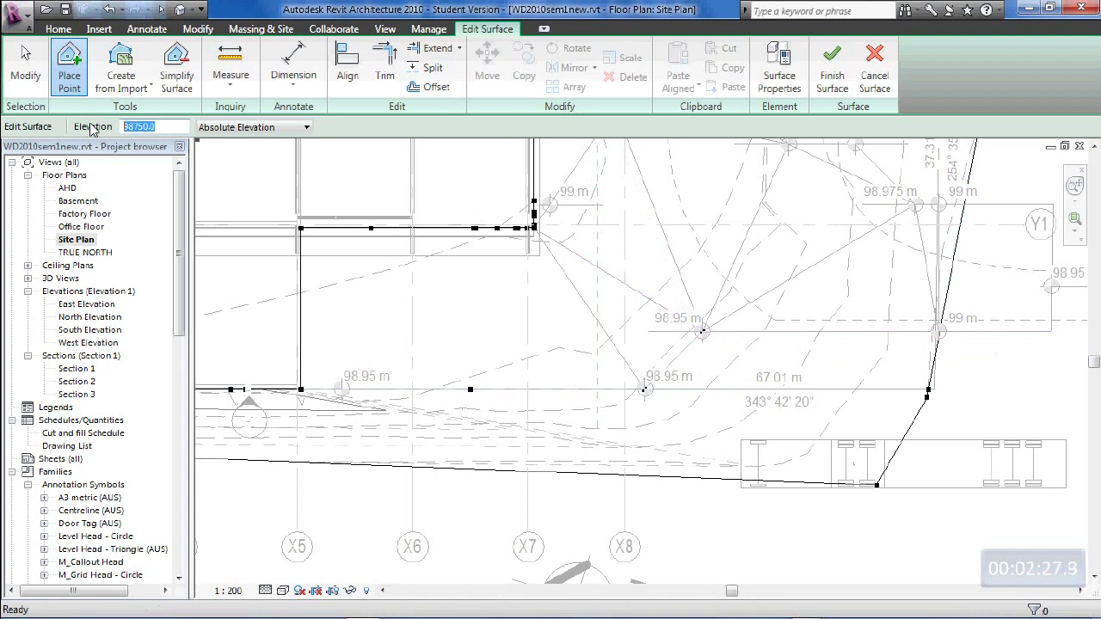
{"action": "type", "text": "98"}
{"action": "key", "text": "Return"}
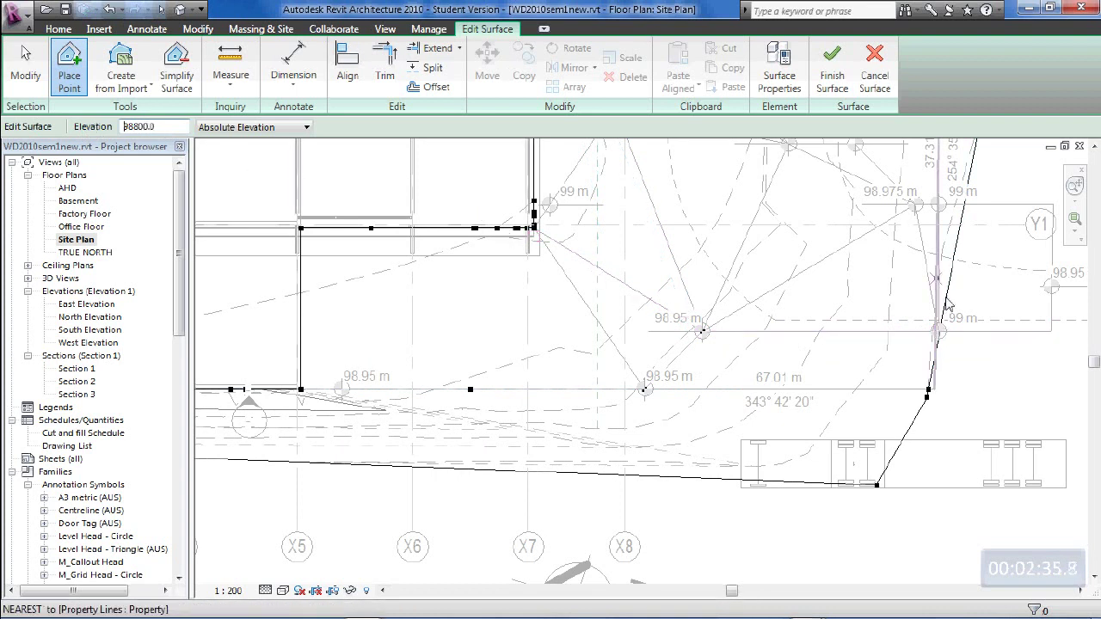
{"action": "scroll", "coordinate": [939, 334], "scroll_direction": "up", "scroll_amount": 5}
{"action": "scroll", "coordinate": [786, 331], "scroll_direction": "up", "scroll_amount": 1}
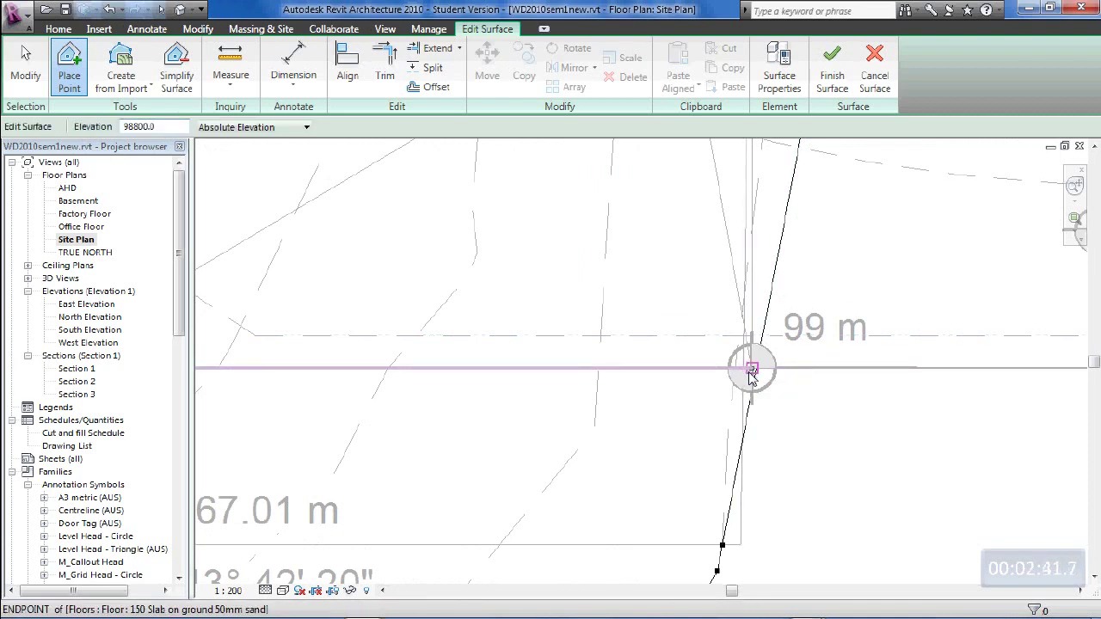
{"action": "left_click", "coordinate": [752, 375]}
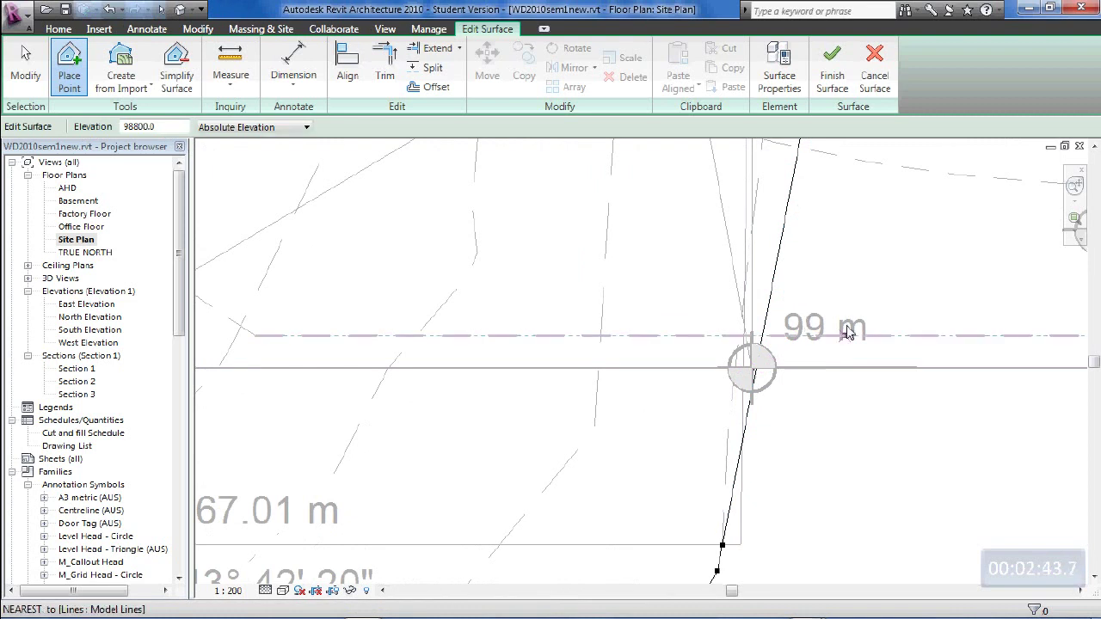
- Place another point at elevation 98800 at the 99 m spot elevation just above gridline Y1, on the 37.31 m property line
{"action": "scroll", "coordinate": [821, 352], "scroll_direction": "down", "scroll_amount": 2}
{"action": "scroll", "coordinate": [821, 359], "scroll_direction": "down", "scroll_amount": 2}
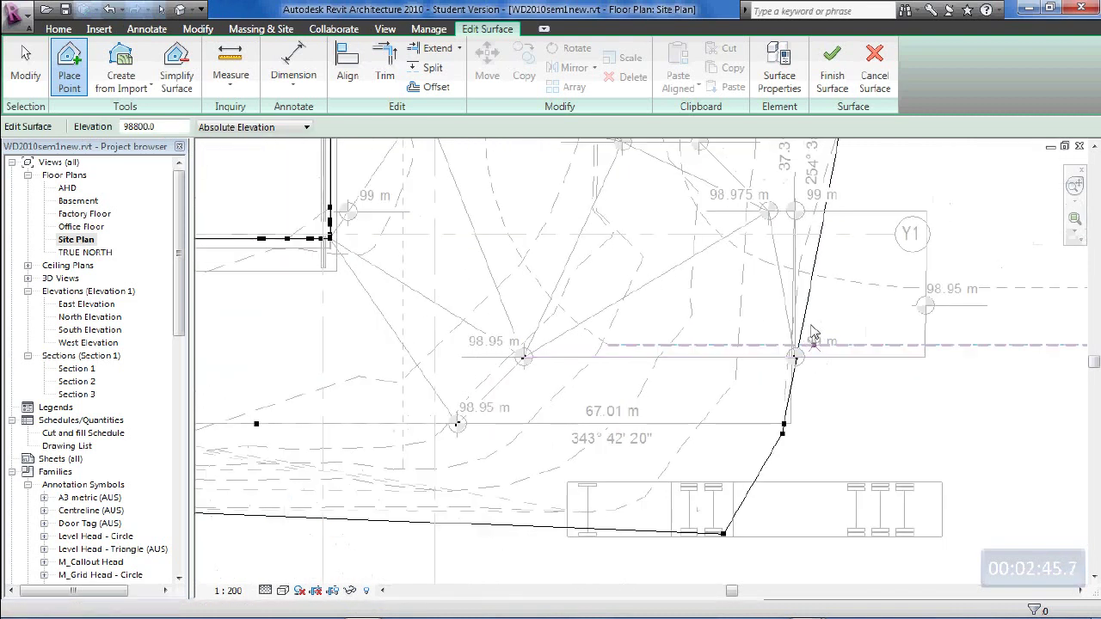
{"action": "middle_click_drag", "start_coordinate": [774, 258], "coordinate": [806, 411]}
{"action": "scroll", "coordinate": [799, 344], "scroll_direction": "up", "scroll_amount": 3}
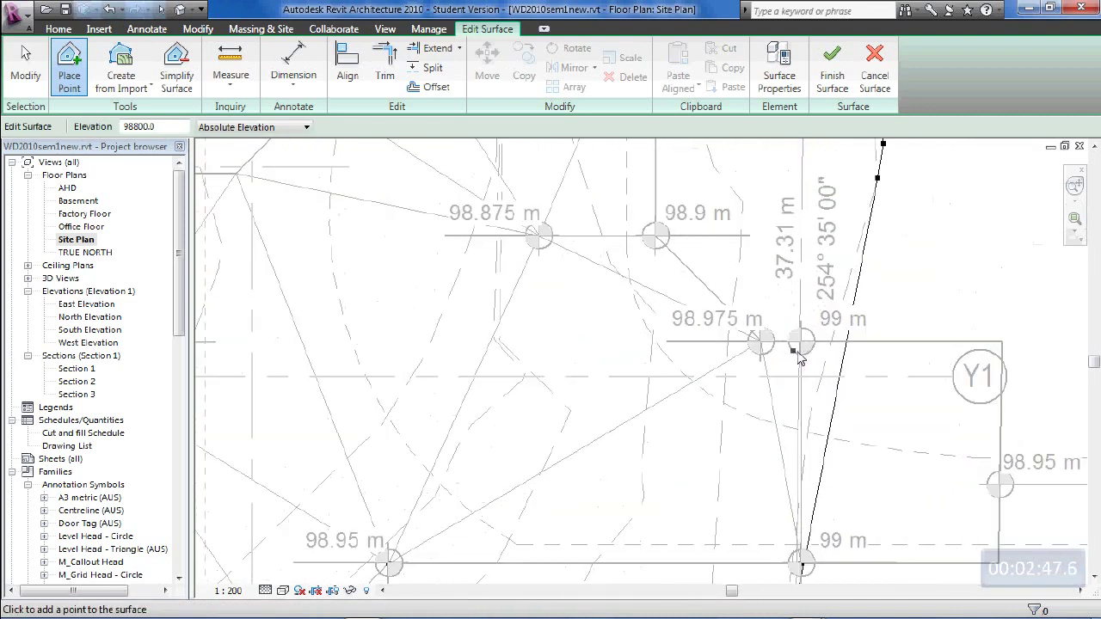
{"action": "scroll", "coordinate": [801, 344], "scroll_direction": "up", "scroll_amount": 2}
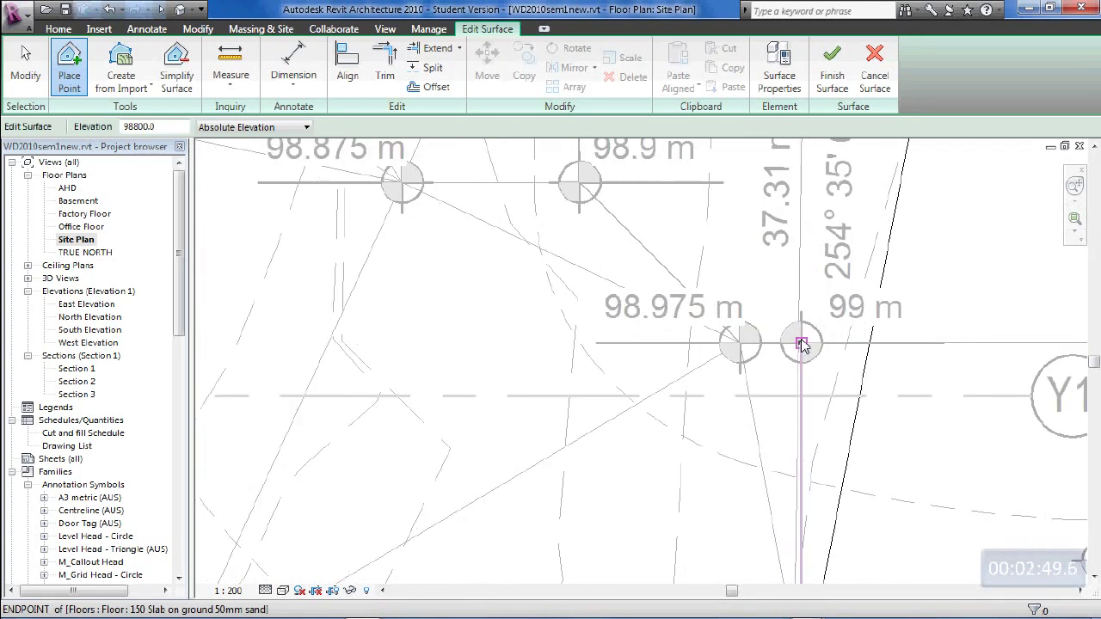
{"action": "left_click", "coordinate": [800, 342]}
{"action": "scroll", "coordinate": [821, 400], "scroll_direction": "down", "scroll_amount": 2}
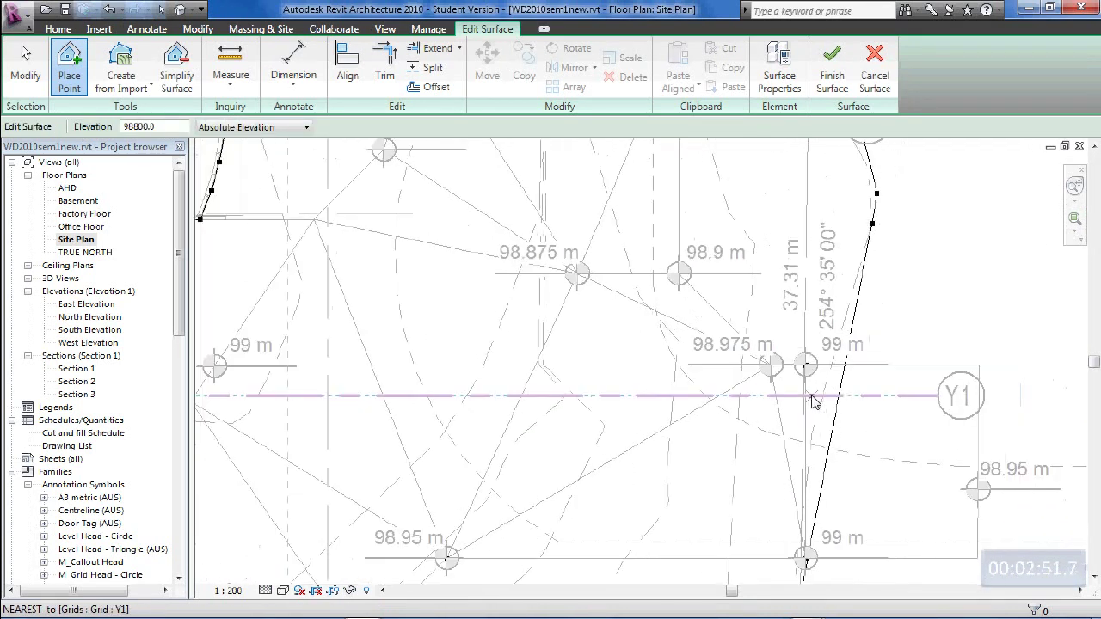
- Place a surface point at elevation 98775 at the 98.975 m spot elevation just above gridline Y1
{"action": "middle_click_drag", "start_coordinate": [758, 398], "coordinate": [730, 354]}
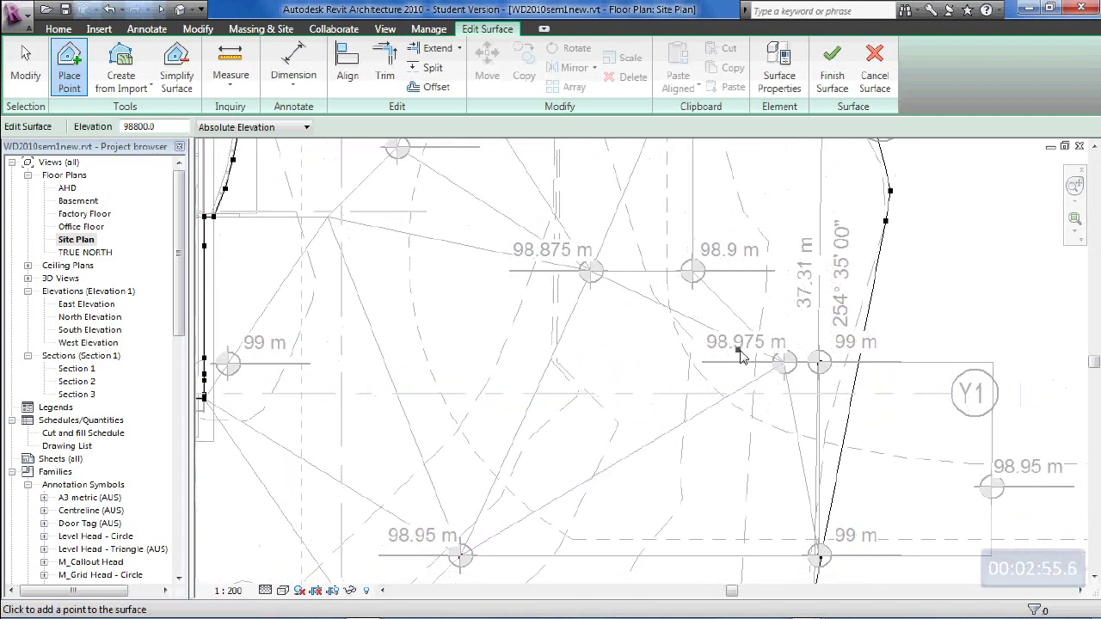
{"action": "scroll", "coordinate": [741, 353], "scroll_direction": "up", "scroll_amount": 2}
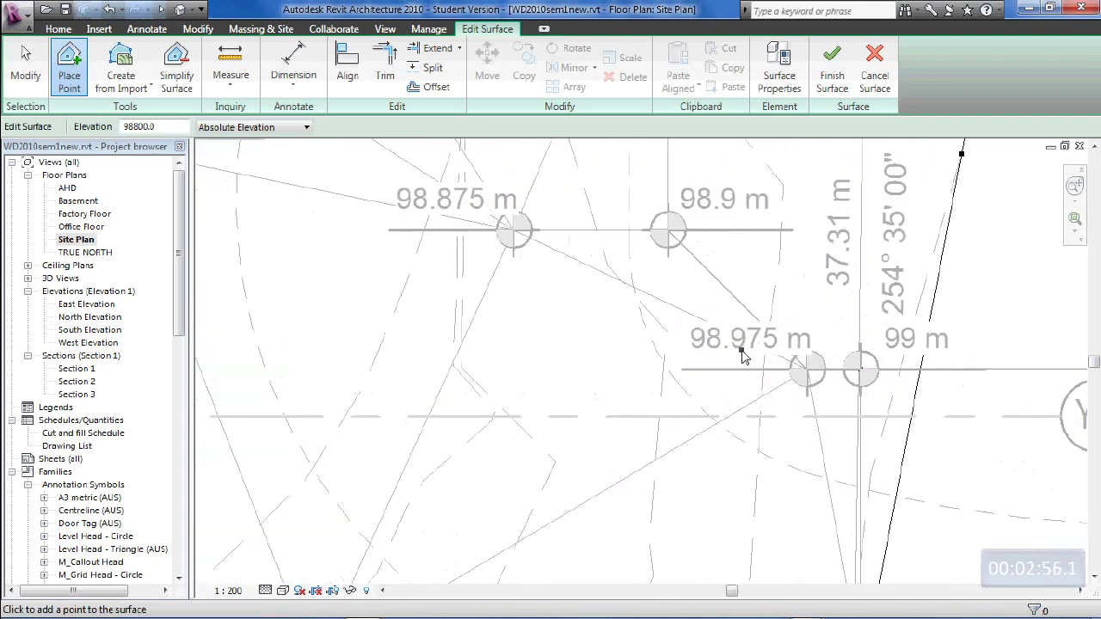
{"action": "double_click", "coordinate": [153, 127]}
{"action": "type", "text": "98"}
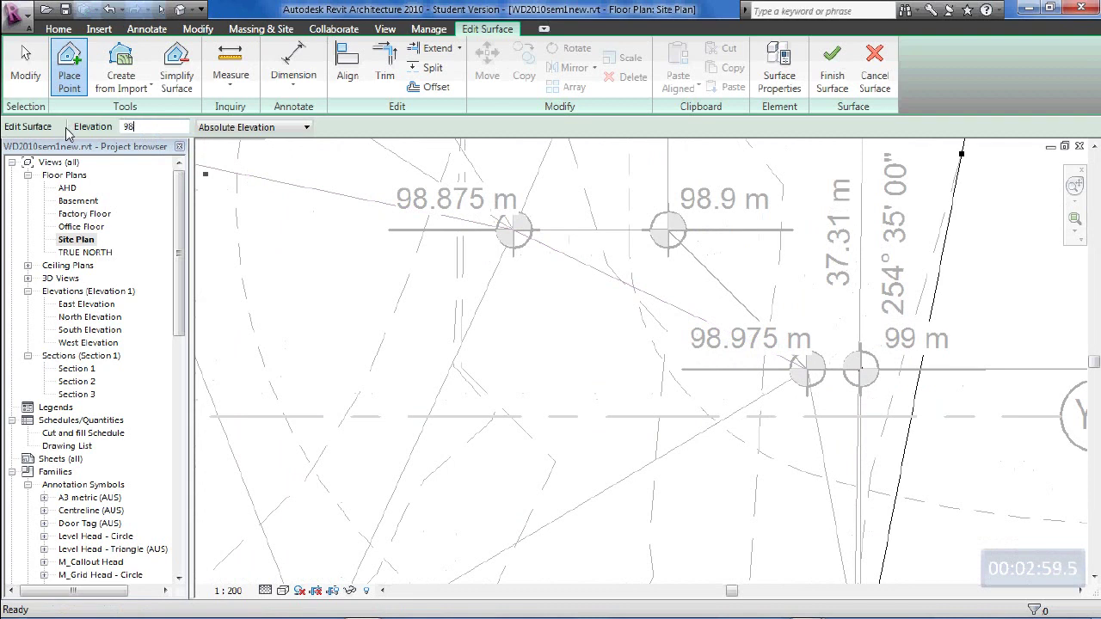
{"action": "type", "text": "775"}
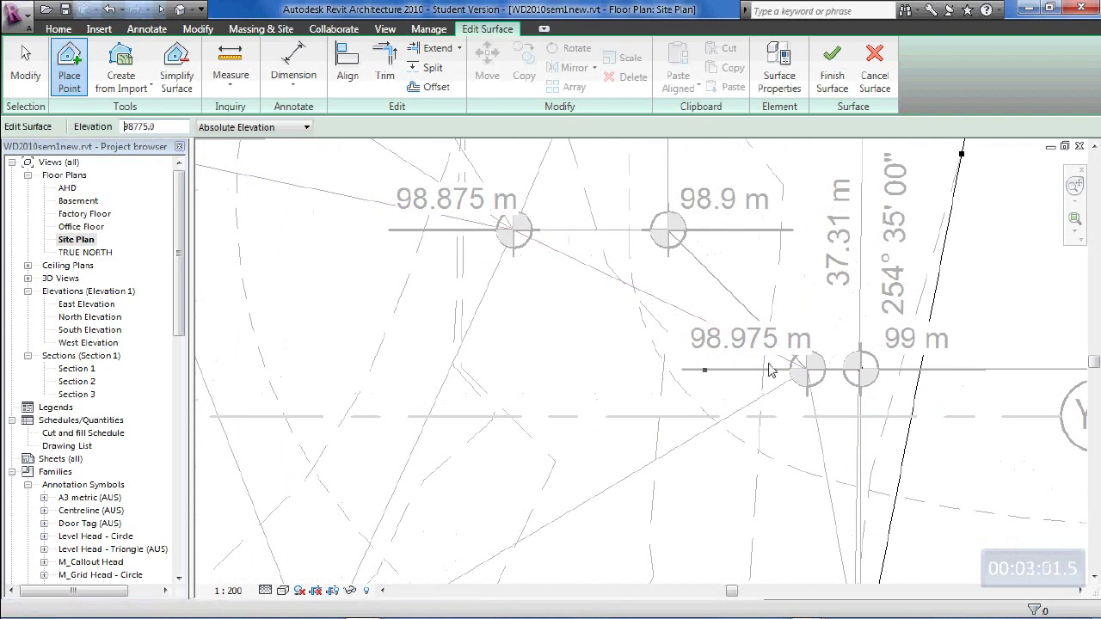
{"action": "left_click", "coordinate": [804, 370]}
- Place surface points at elevation 98700 at the two 98.9 m spot elevations between gridlines Y1 and Y0
{"action": "middle_click_drag", "start_coordinate": [673, 207], "coordinate": [617, 347]}
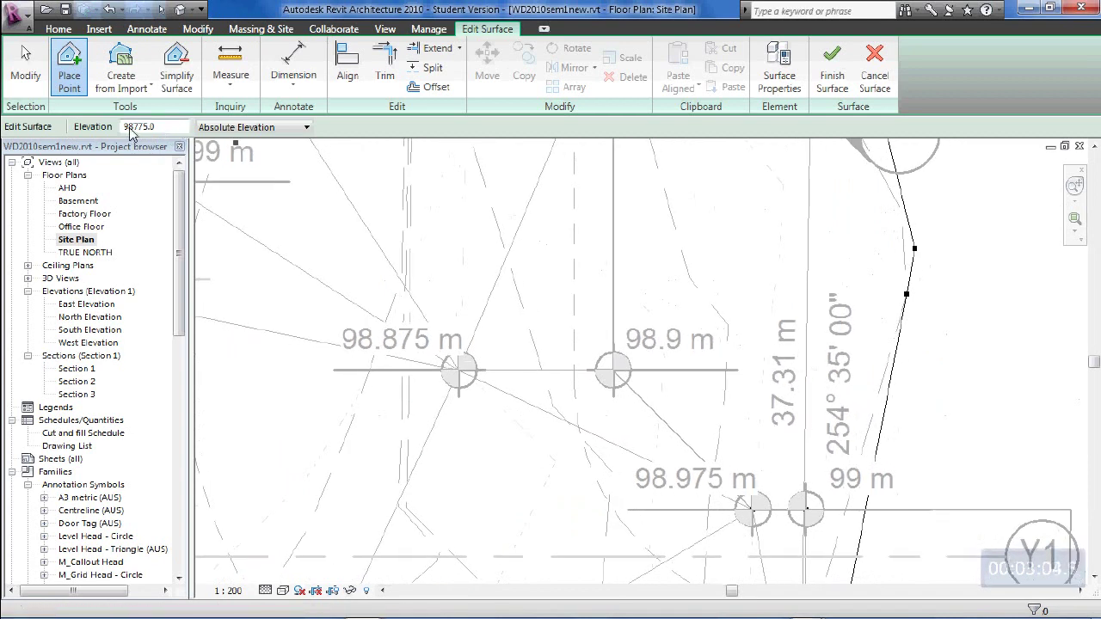
{"action": "left_click_drag", "start_coordinate": [136, 130], "coordinate": [256, 133]}
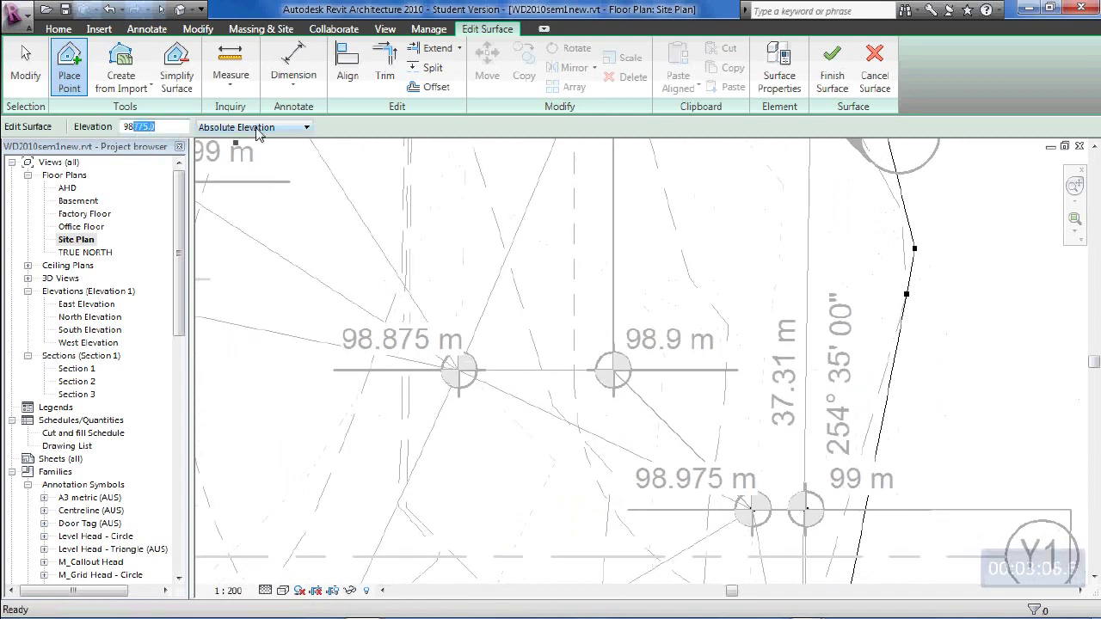
{"action": "type", "text": "700"}
{"action": "key", "text": "Return"}
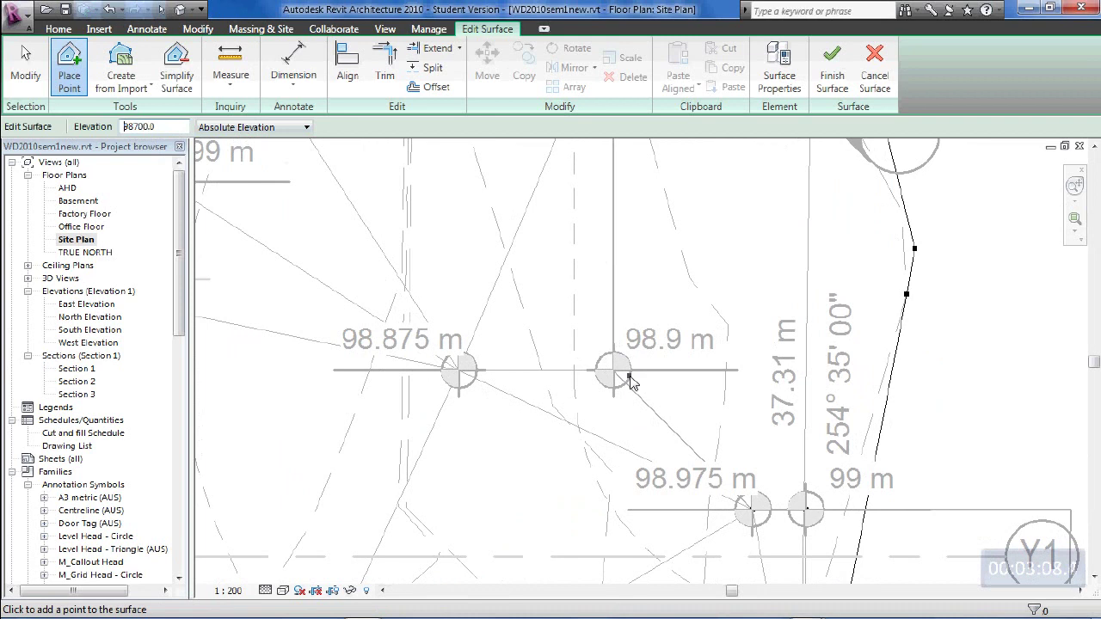
{"action": "left_click", "coordinate": [612, 373]}
{"action": "scroll", "coordinate": [686, 338], "scroll_direction": "down", "scroll_amount": 1}
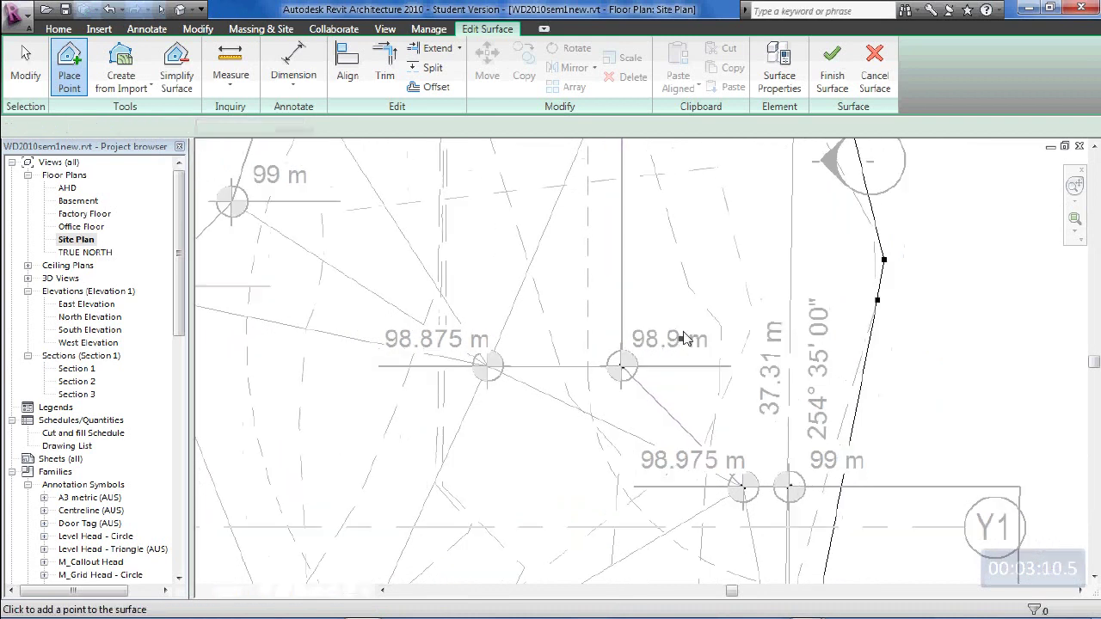
{"action": "scroll", "coordinate": [686, 338], "scroll_direction": "down", "scroll_amount": 2}
{"action": "middle_click_drag", "start_coordinate": [686, 338], "coordinate": [684, 437]}
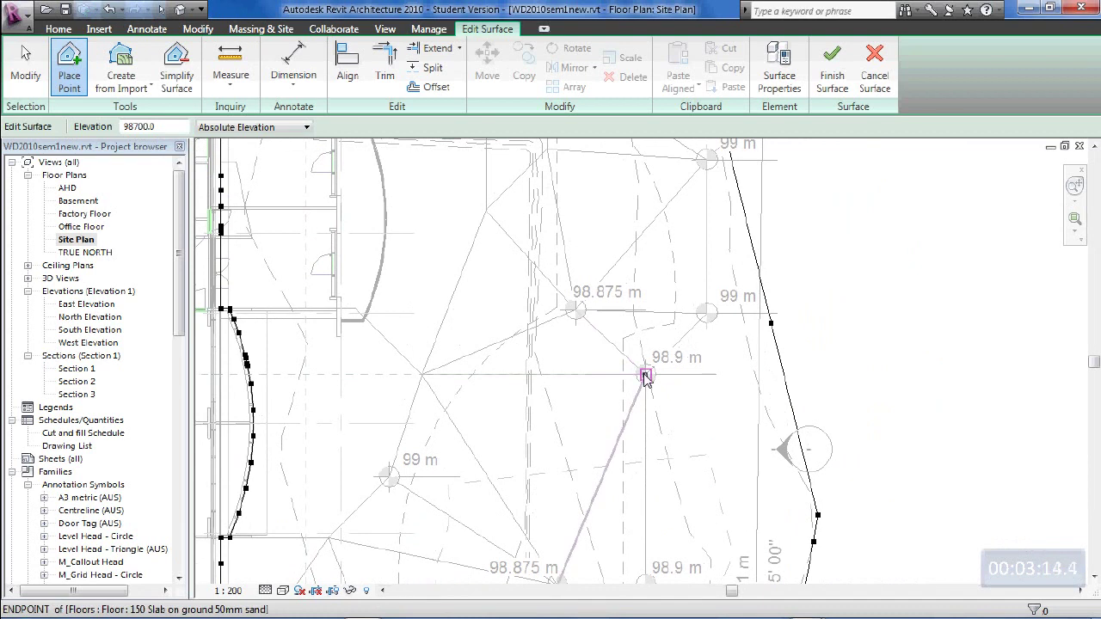
{"action": "scroll", "coordinate": [706, 313], "scroll_direction": "up", "scroll_amount": 2}
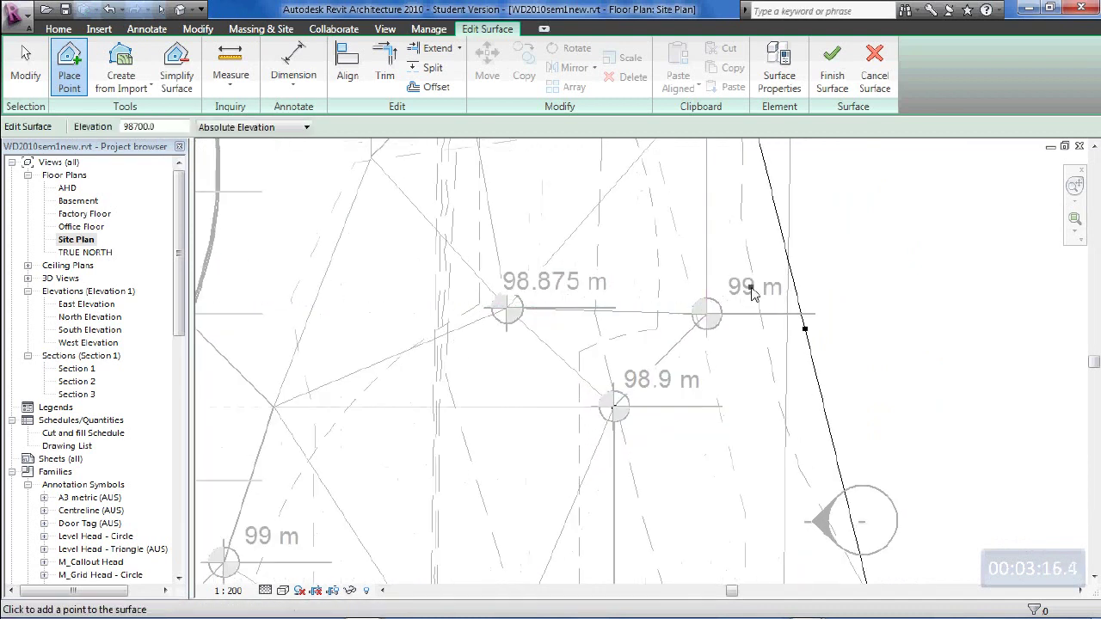
- Place surface points at elevation 98800 at the two vertically aligned 99 m spot elevations beside the boundary, below gridline Y0
{"action": "double_click", "coordinate": [135, 127]}
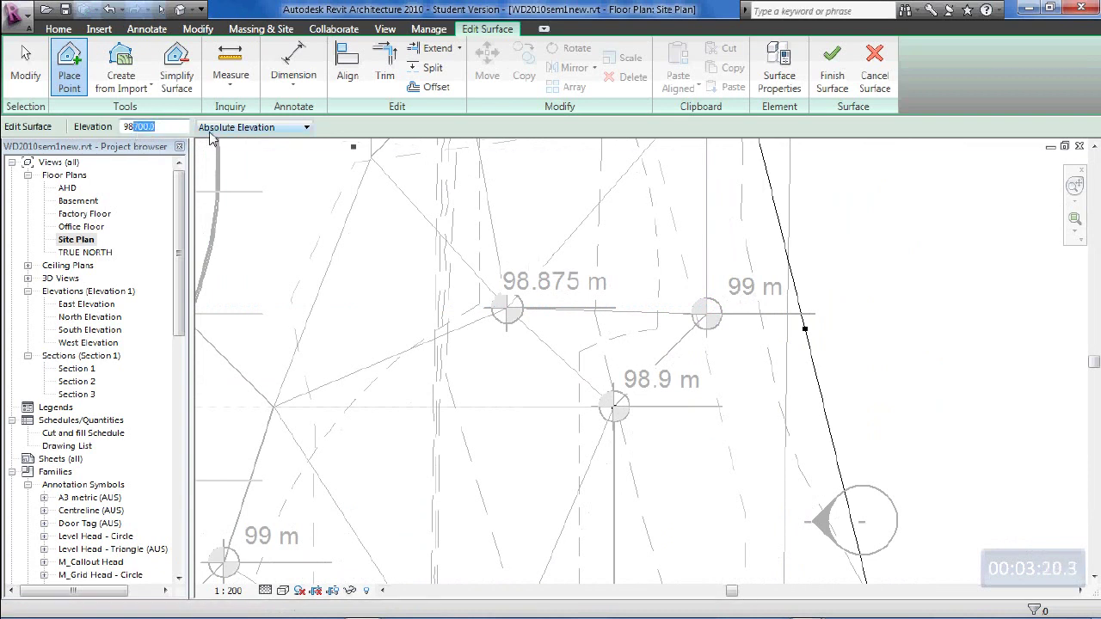
{"action": "type", "text": "98800"}
{"action": "key", "text": "Return"}
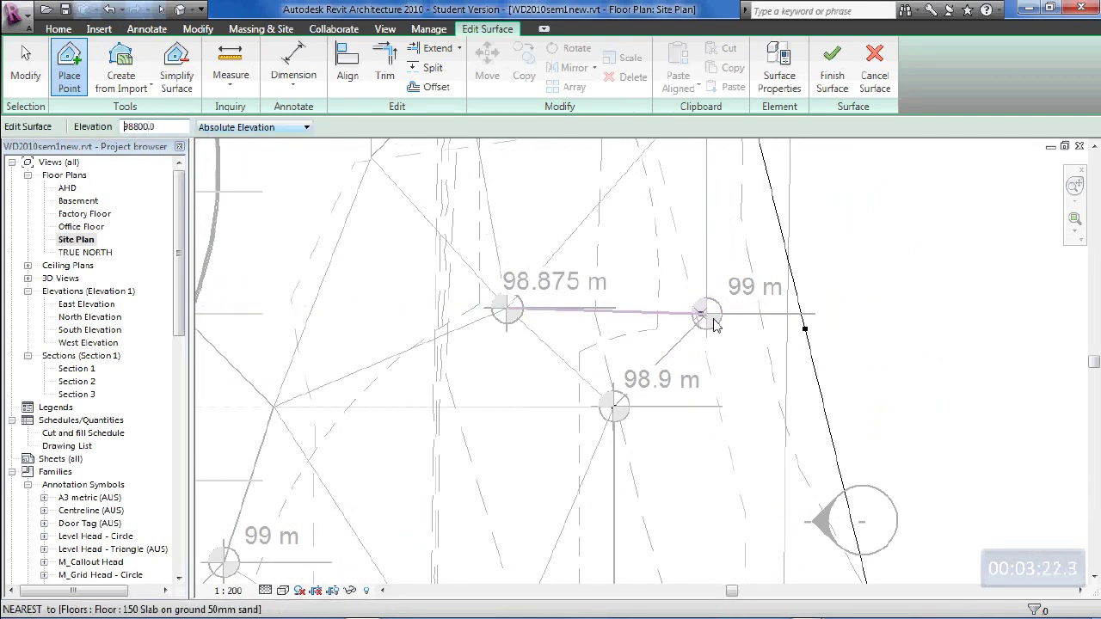
{"action": "left_click", "coordinate": [744, 398]}
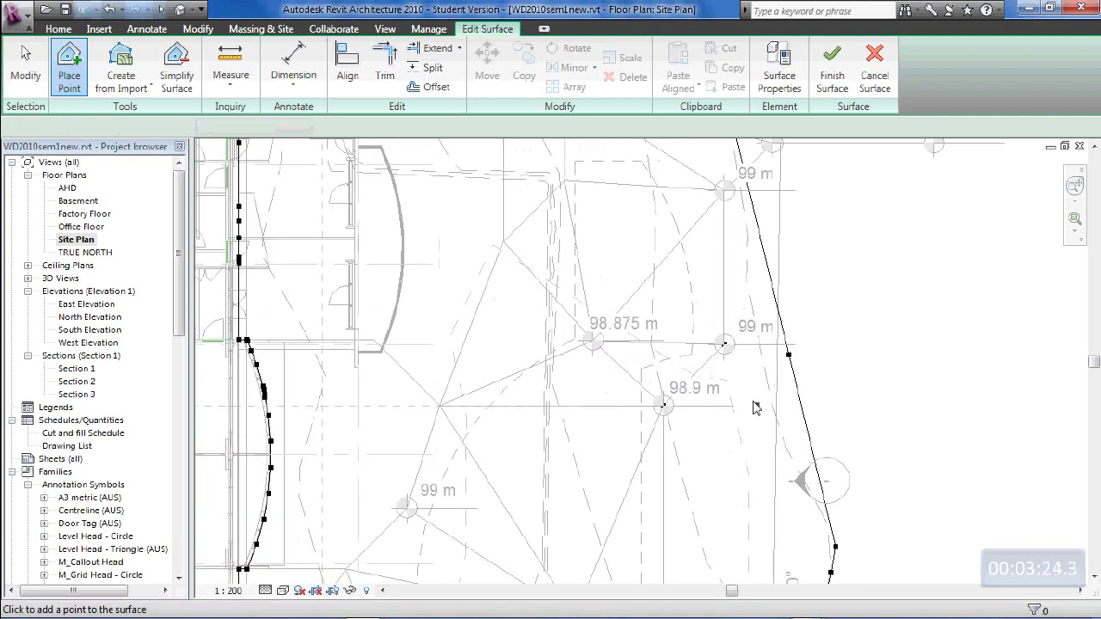
{"action": "scroll", "coordinate": [745, 479], "scroll_direction": "down", "scroll_amount": 3}
{"action": "scroll", "coordinate": [727, 344], "scroll_direction": "up", "scroll_amount": 5}
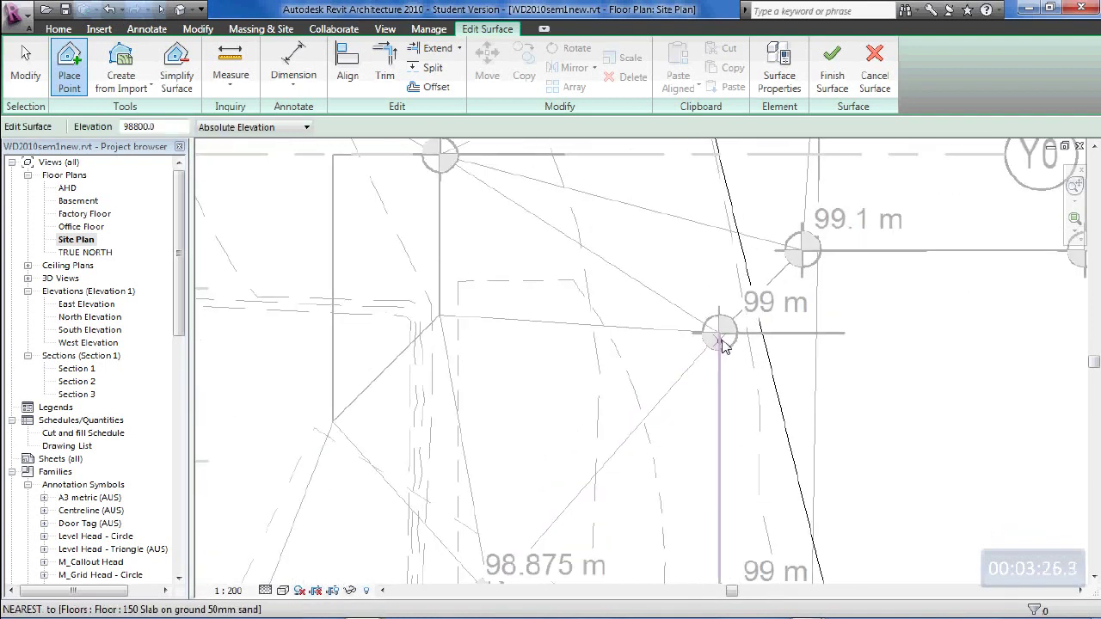
{"action": "scroll", "coordinate": [747, 422], "scroll_direction": "down", "scroll_amount": 3}
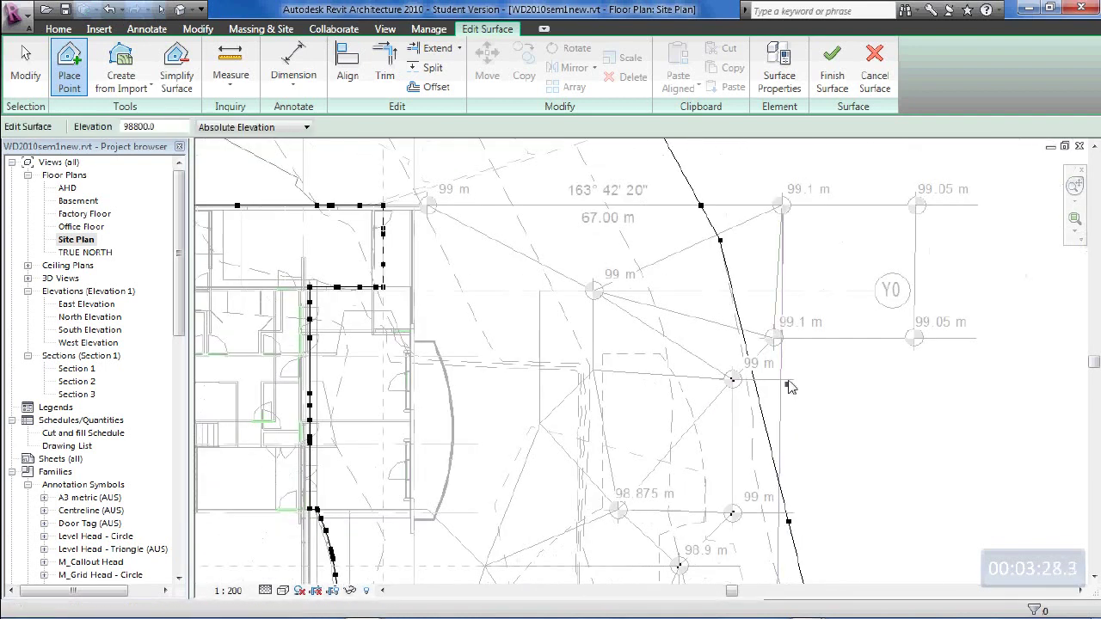
- Try to place a surface point at elevation 98900 at the 99.1 m spot elevation just below gridline Y0, outside the boundary
{"action": "middle_click_drag", "start_coordinate": [720, 312], "coordinate": [755, 419]}
{"action": "scroll", "coordinate": [712, 406], "scroll_direction": "up", "scroll_amount": 4}
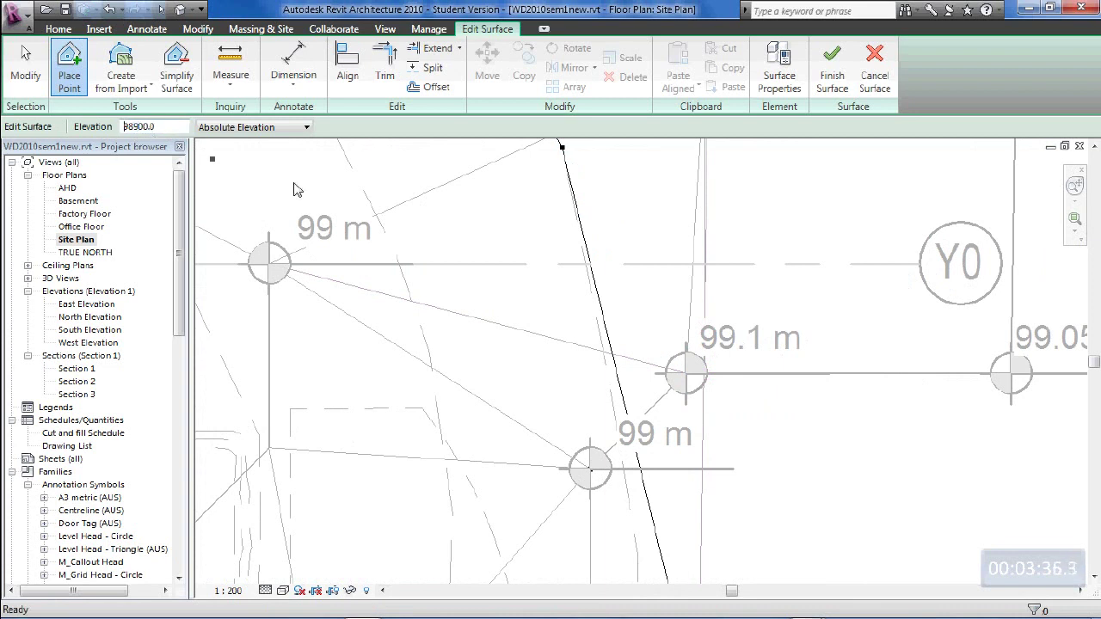
{"action": "scroll", "coordinate": [692, 384], "scroll_direction": "up", "scroll_amount": 2}
{"action": "left_click", "coordinate": [679, 366]}
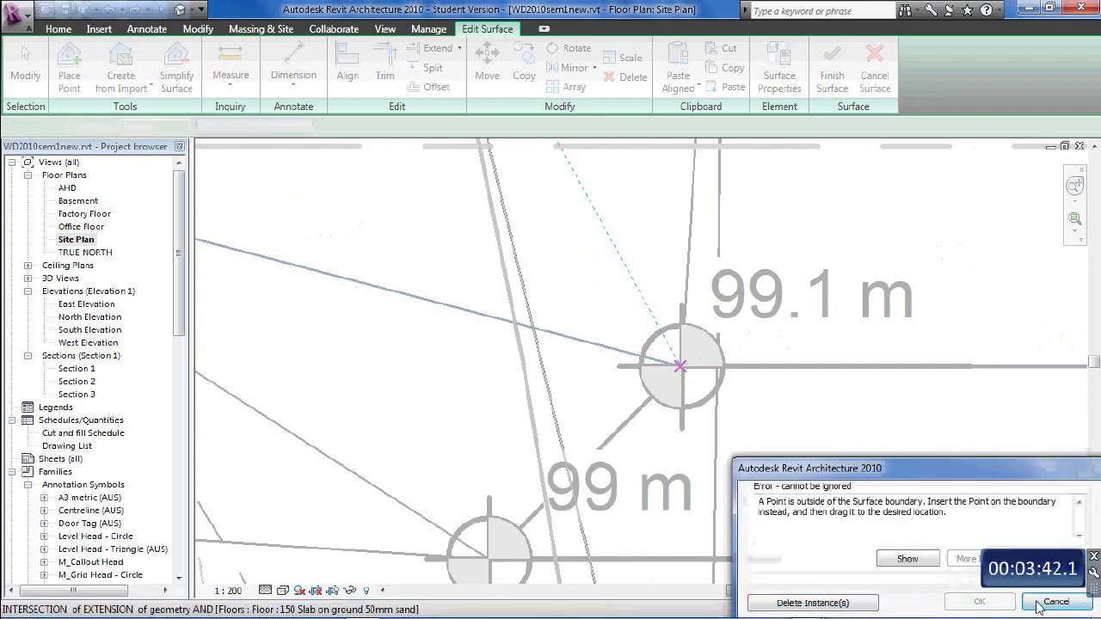
{"action": "left_click", "coordinate": [1055, 602]}
{"action": "scroll", "coordinate": [653, 400], "scroll_direction": "down", "scroll_amount": 4}
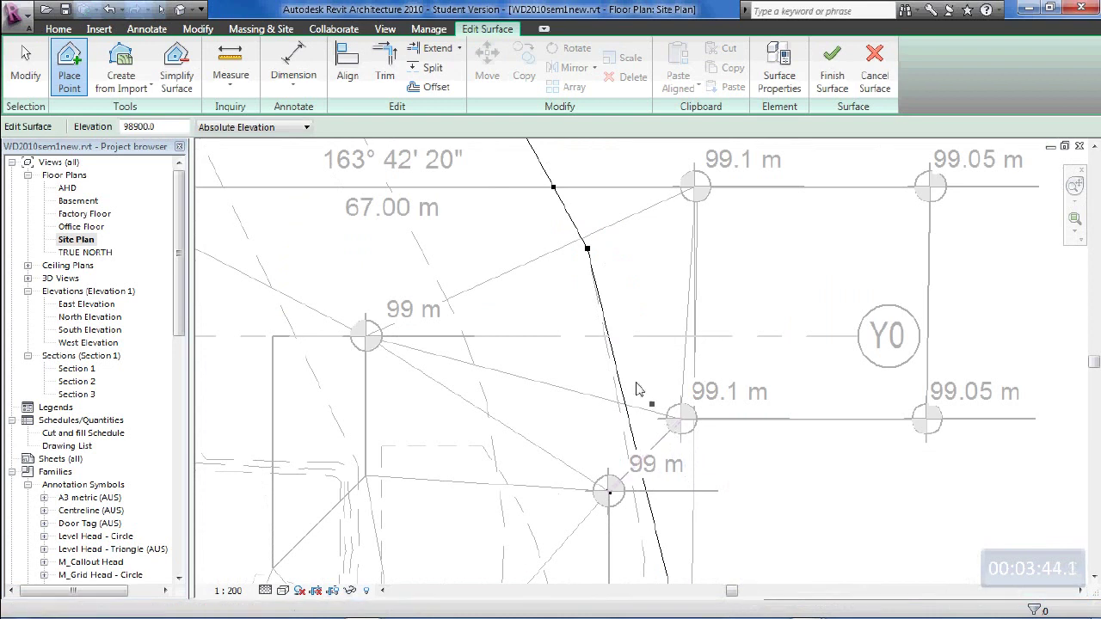
{"action": "scroll", "coordinate": [690, 480], "scroll_direction": "down", "scroll_amount": 2}
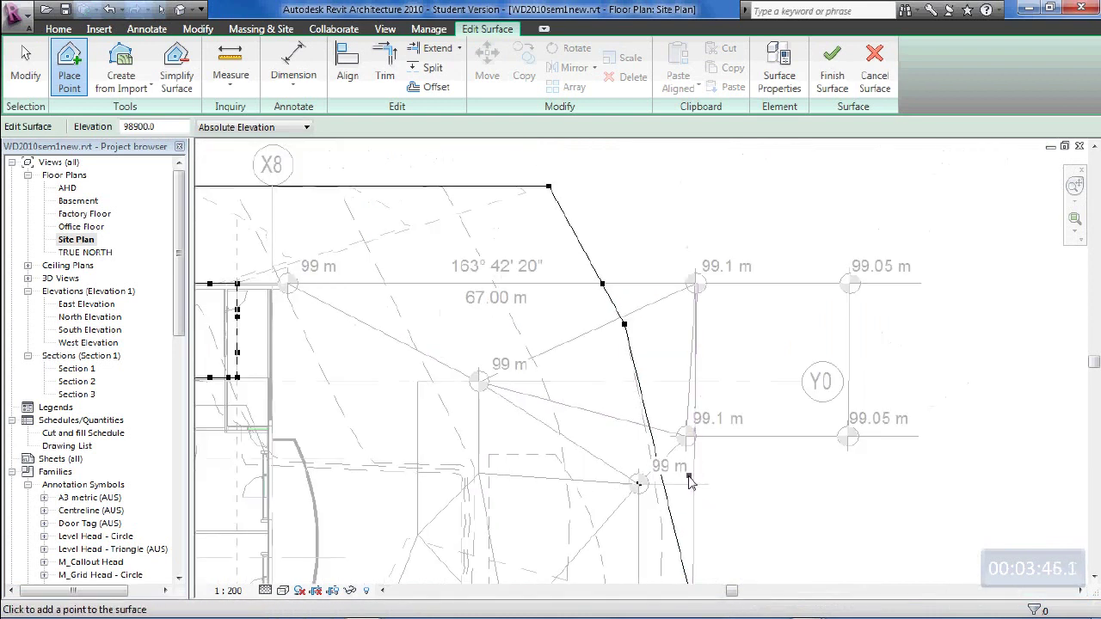
- Place a surface point at elevation 98800 at the 99 m spot elevation on gridline Y0
{"action": "middle_click_drag", "start_coordinate": [691, 480], "coordinate": [725, 366]}
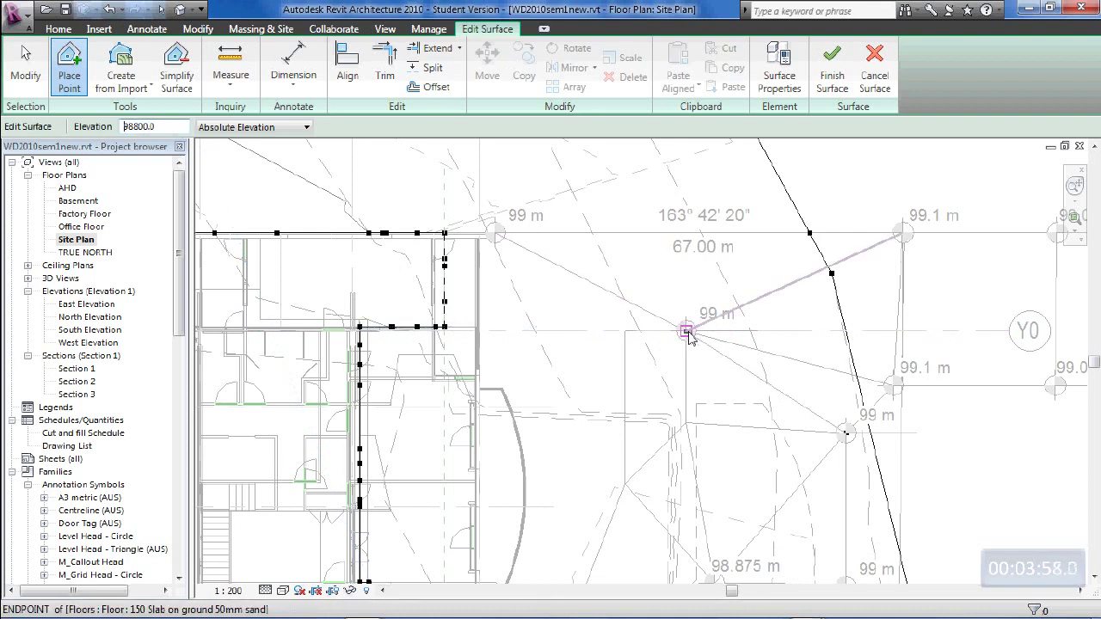
{"action": "left_click", "coordinate": [686, 333]}
{"action": "scroll", "coordinate": [536, 296], "scroll_direction": "down", "scroll_amount": 3}
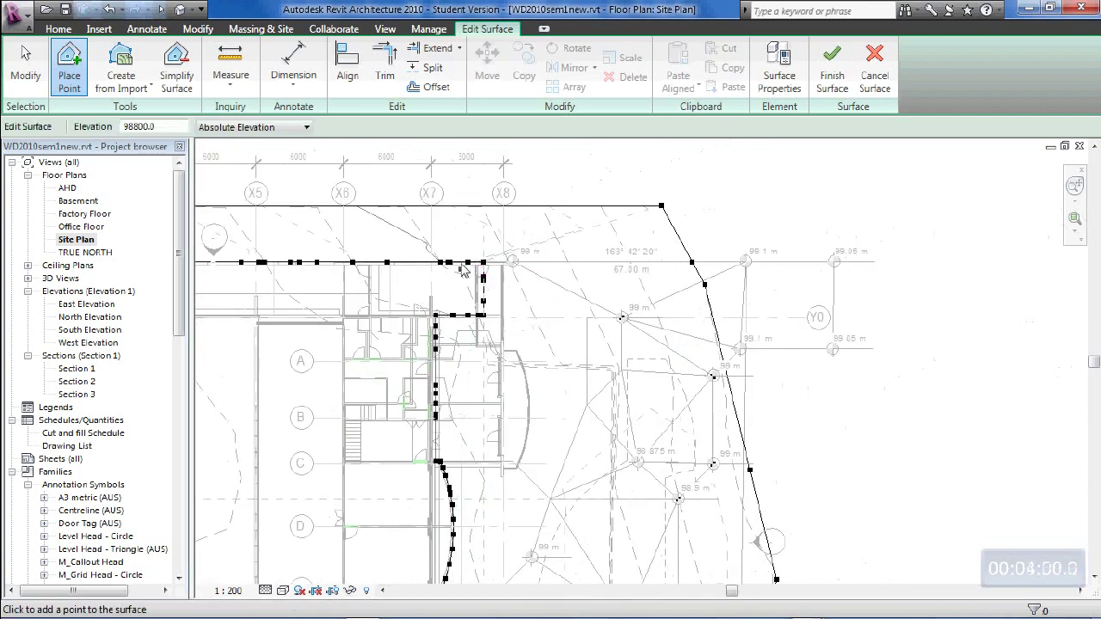
- Set the second boundary point down the short building edge between gridlines X7 and X8 to elevation 98675
{"action": "left_click", "coordinate": [24, 64]}
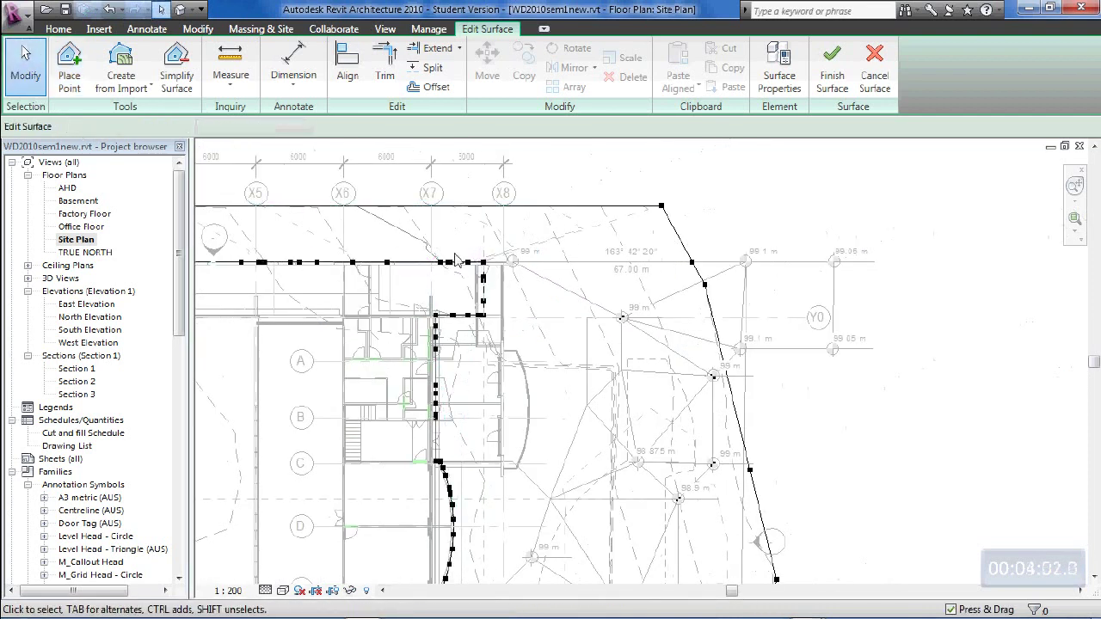
{"action": "left_click", "coordinate": [482, 278]}
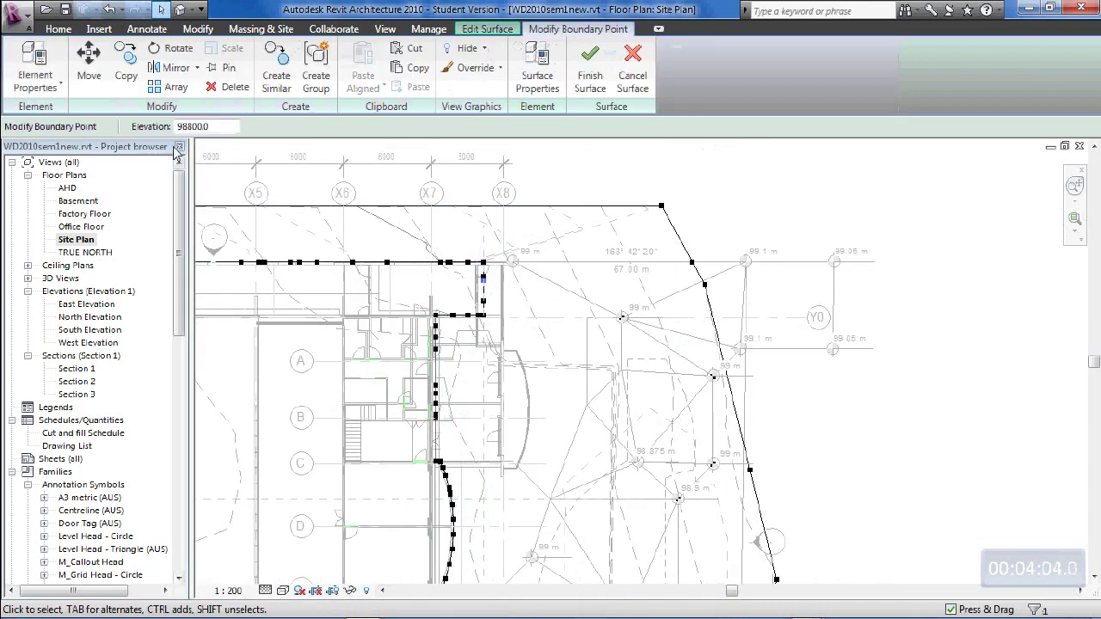
{"action": "scroll", "coordinate": [632, 456], "scroll_direction": "up", "scroll_amount": 5}
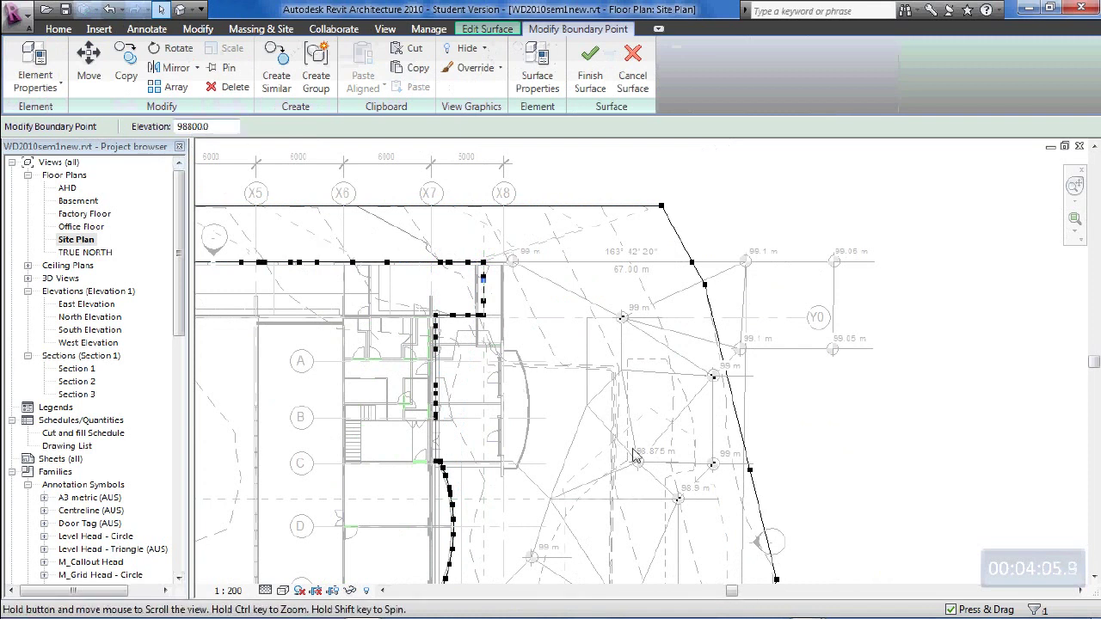
{"action": "scroll", "coordinate": [590, 297], "scroll_direction": "up", "scroll_amount": 2}
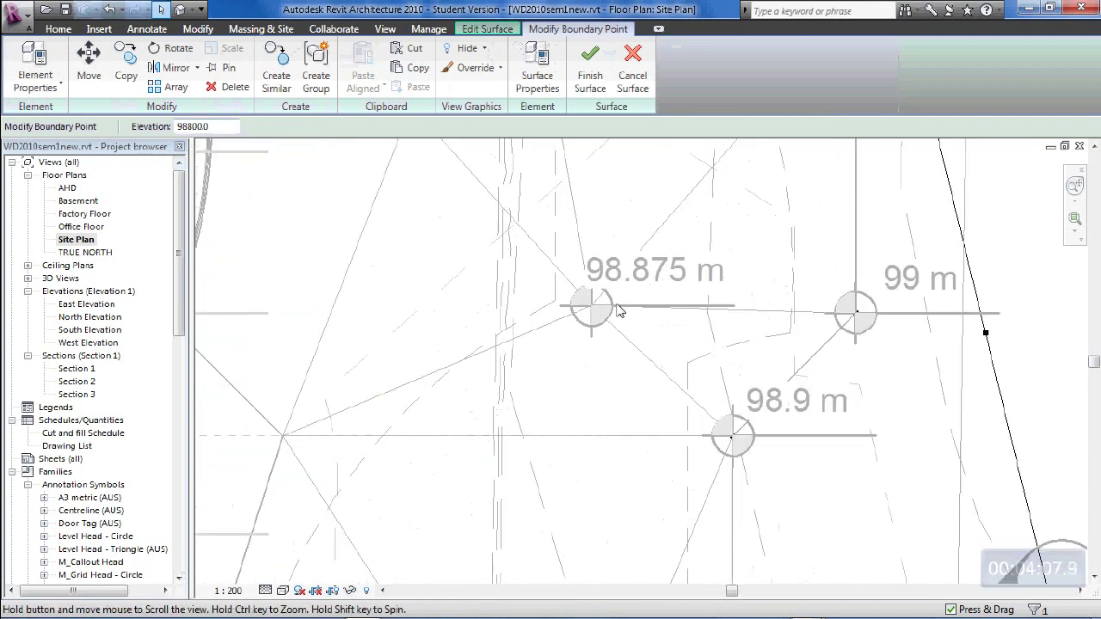
{"action": "middle_click_drag", "start_coordinate": [612, 225], "coordinate": [599, 333]}
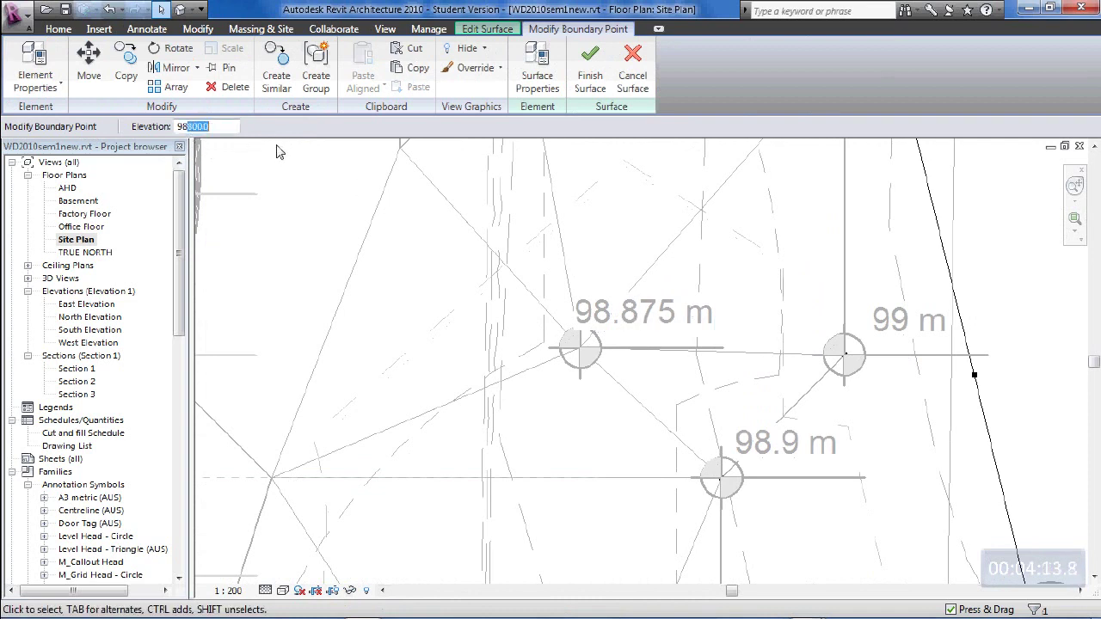
{"action": "type", "text": "675"}
{"action": "key", "text": "Return"}
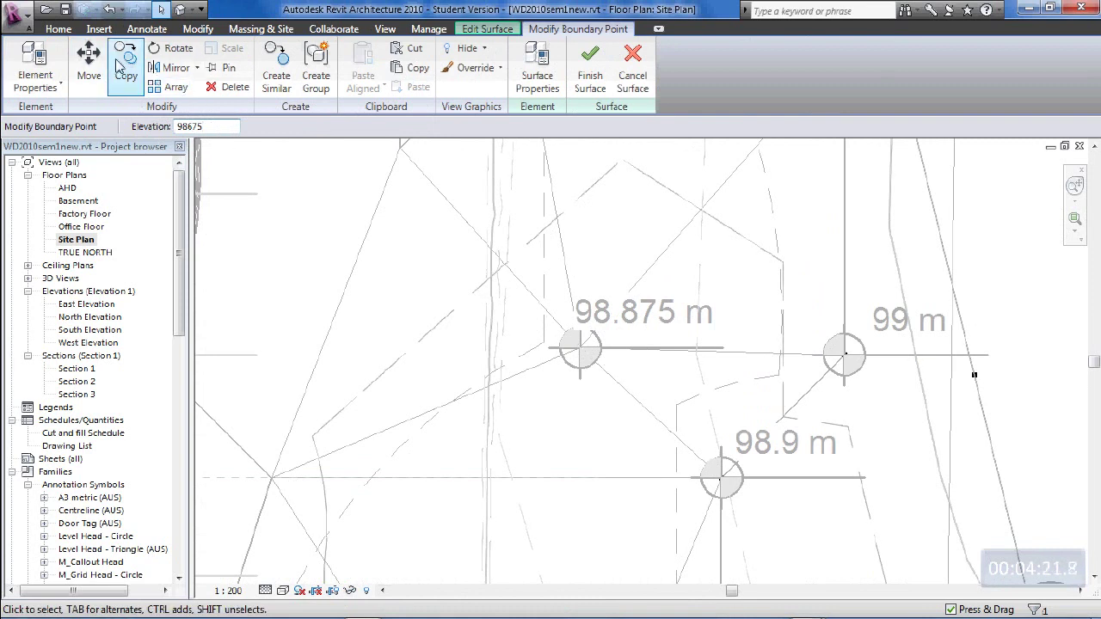
- Place a surface point at elevation 98675 at the upper 98.875 m spot elevation, level with gridline C
{"action": "left_click", "coordinate": [487, 29]}
{"action": "left_click", "coordinate": [69, 67]}
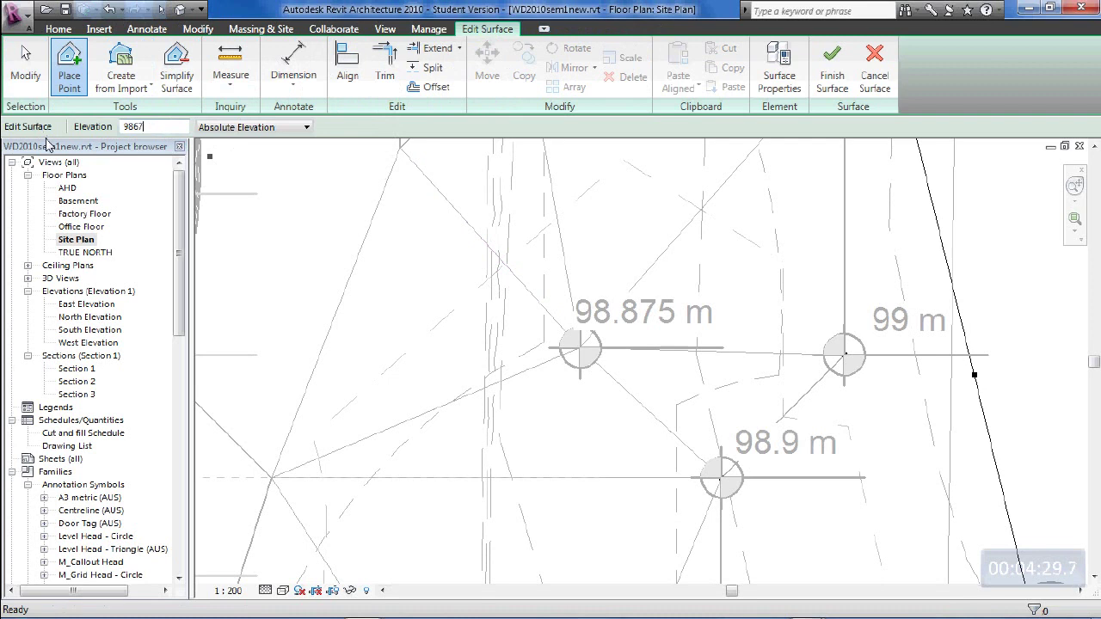
{"action": "left_click", "coordinate": [580, 348]}
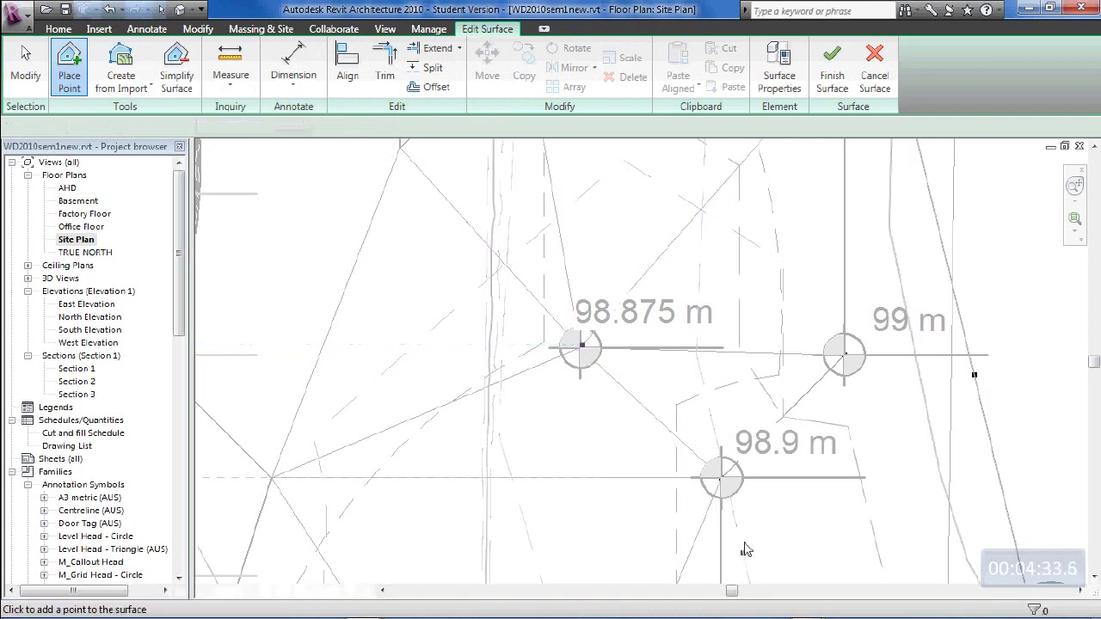
{"action": "key", "text": "Escape"}
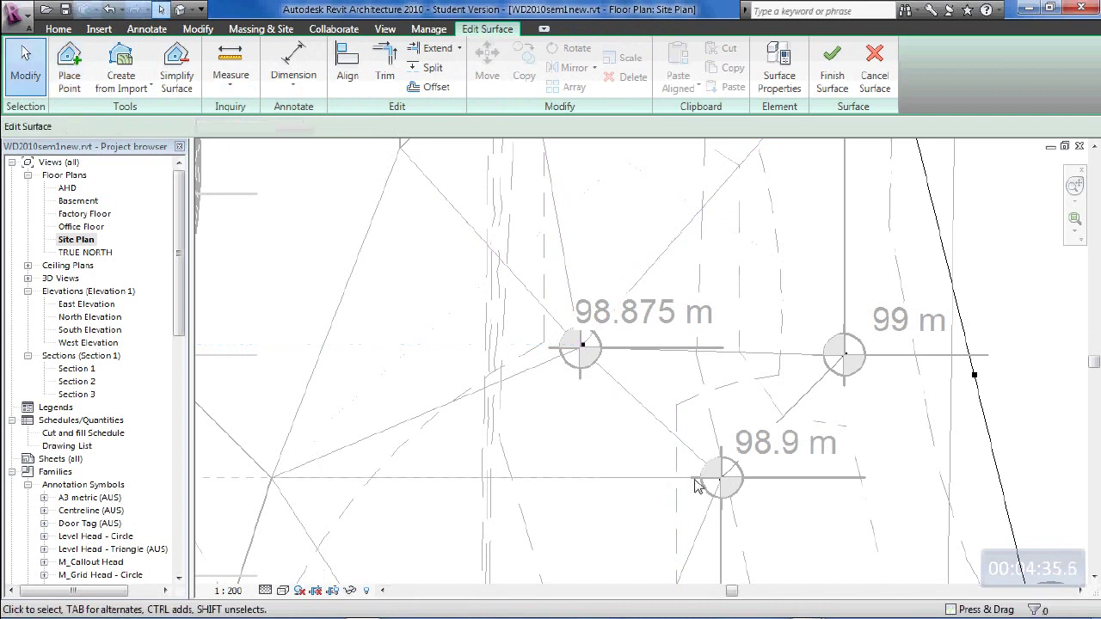
- Check the elevations of the surface points placed at the nearby 98.9 m spot and the 99 m spot on gridline Y0
{"action": "left_click", "coordinate": [781, 519]}
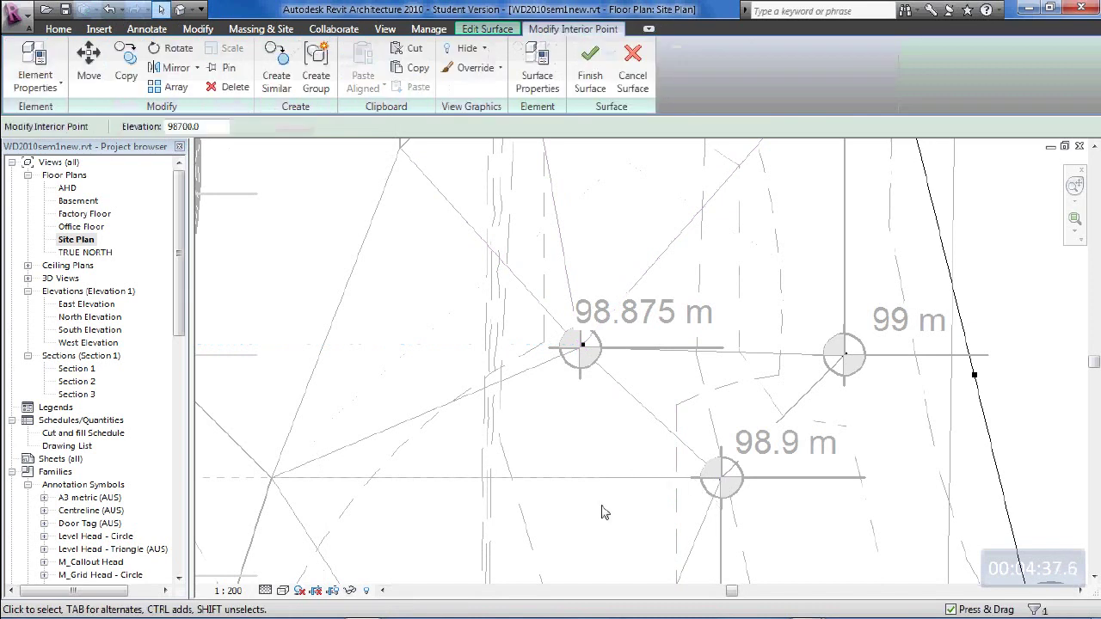
{"action": "scroll", "coordinate": [605, 482], "scroll_direction": "down", "scroll_amount": 5}
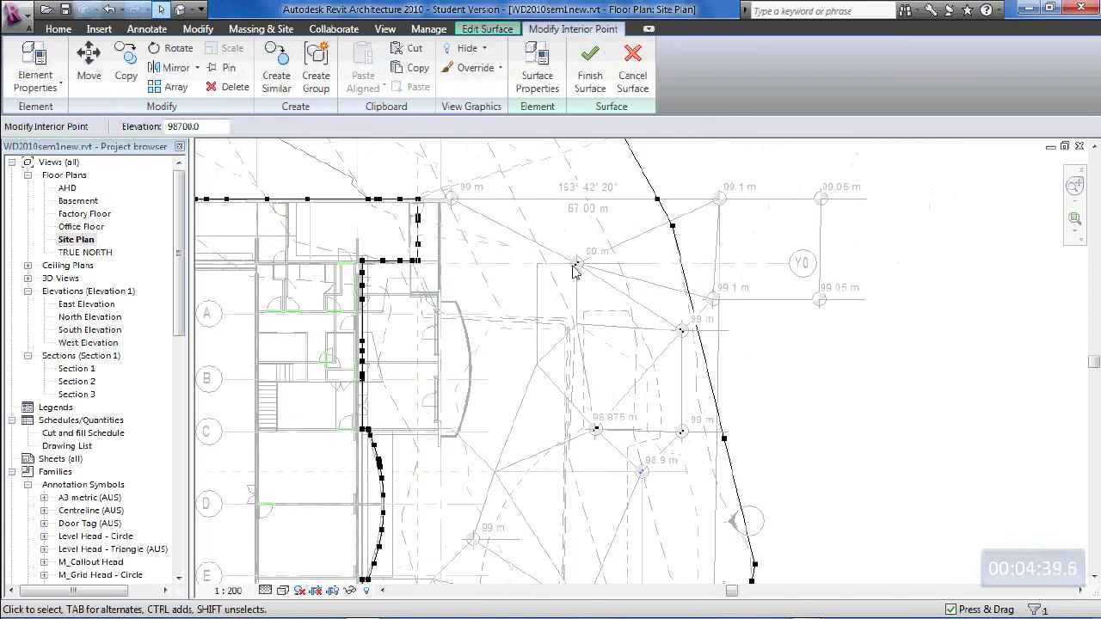
{"action": "left_click", "coordinate": [577, 269]}
{"action": "middle_click_drag", "start_coordinate": [486, 250], "coordinate": [487, 367]}
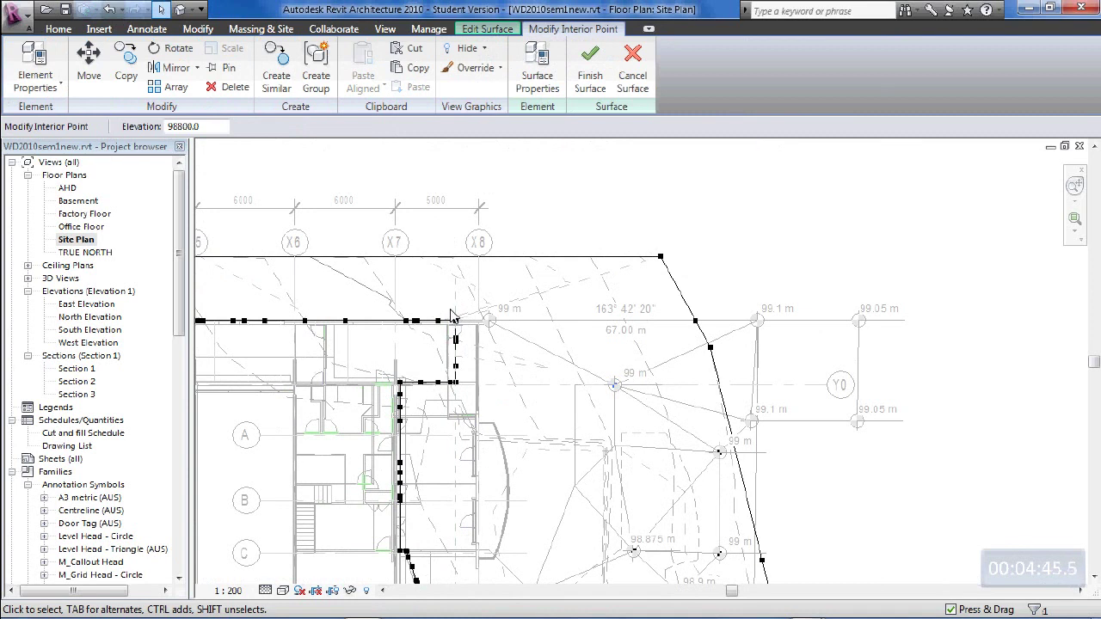
- Check whether the boundary points along the stepped building edge from gridline X8 down to gridline D share one elevation
{"action": "left_click_drag", "start_coordinate": [453, 316], "coordinate": [472, 416]}
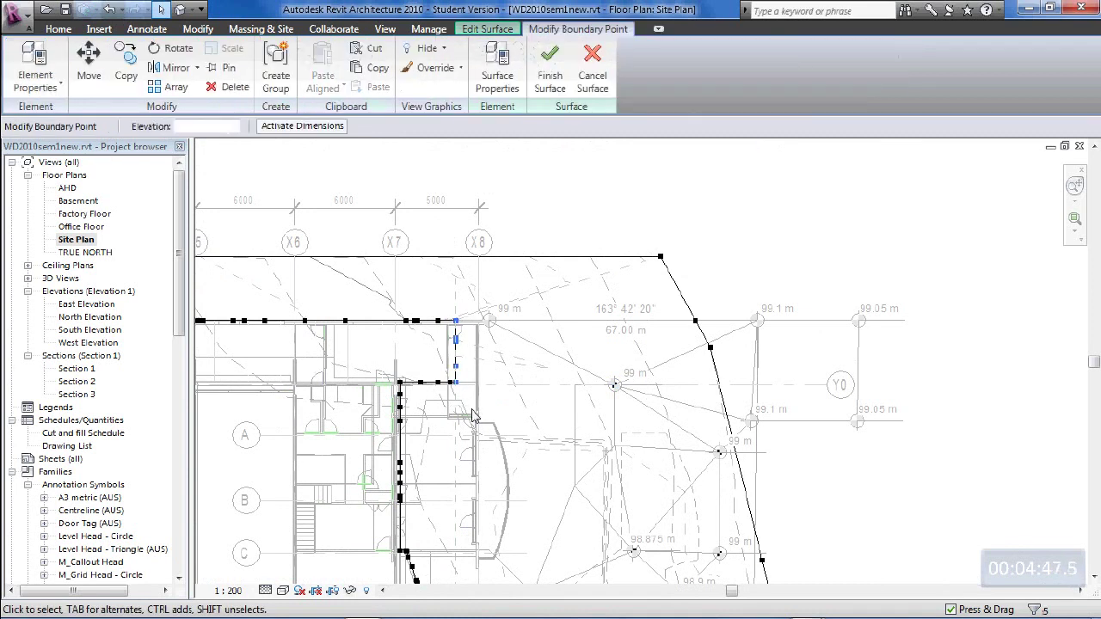
{"action": "left_click", "coordinate": [484, 382]}
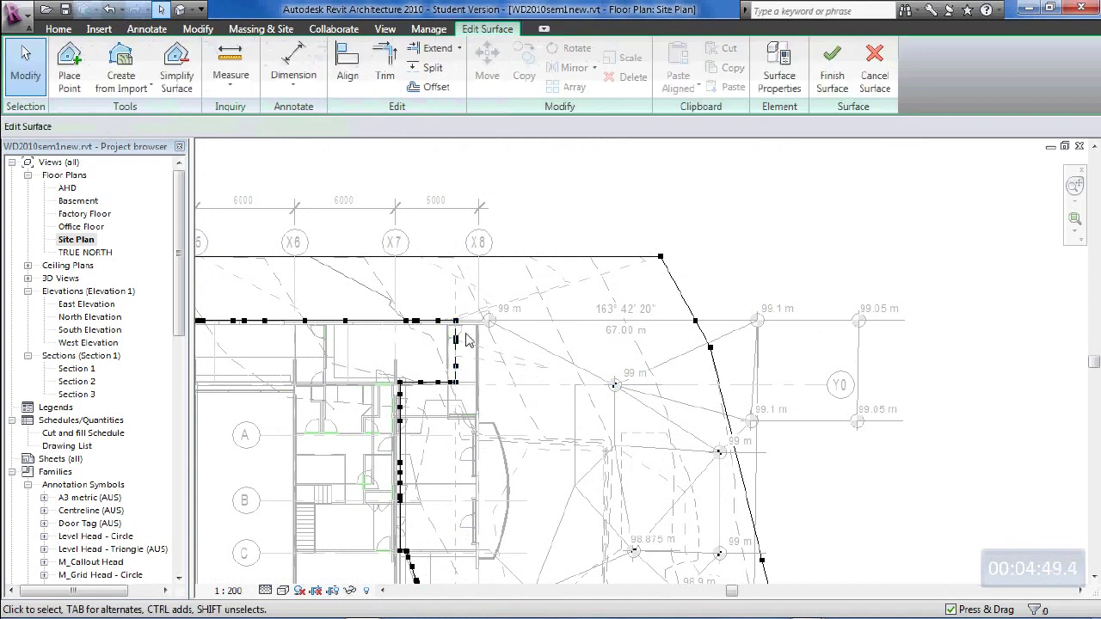
{"action": "middle_click_drag", "start_coordinate": [495, 392], "coordinate": [516, 326]}
{"action": "scroll", "coordinate": [516, 327], "scroll_direction": "down", "scroll_amount": 2}
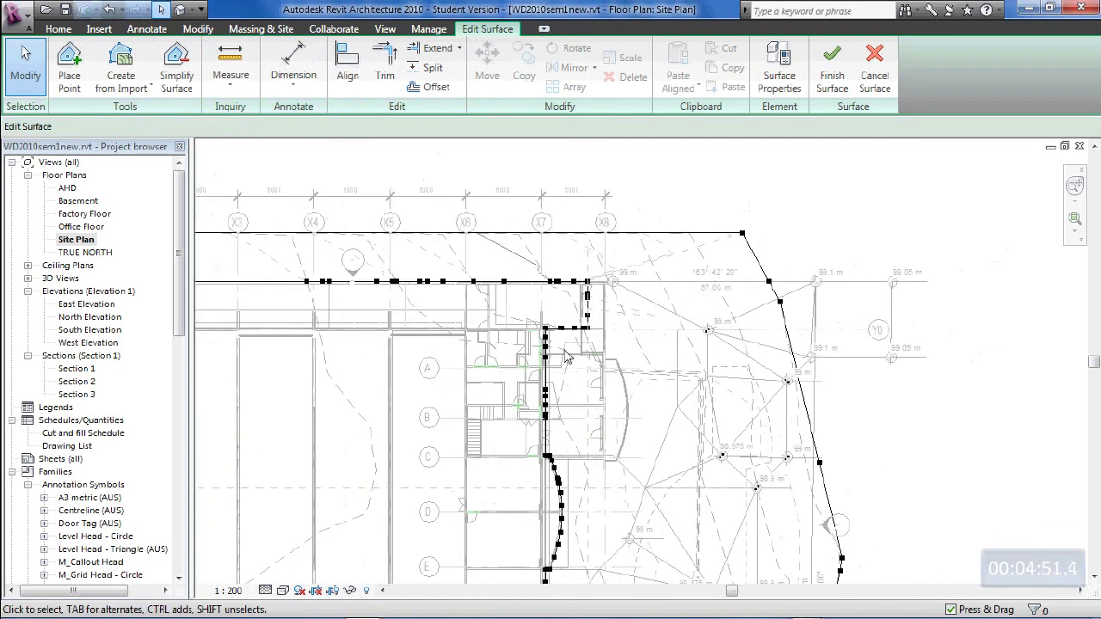
{"action": "left_click_drag", "start_coordinate": [518, 313], "coordinate": [613, 513]}
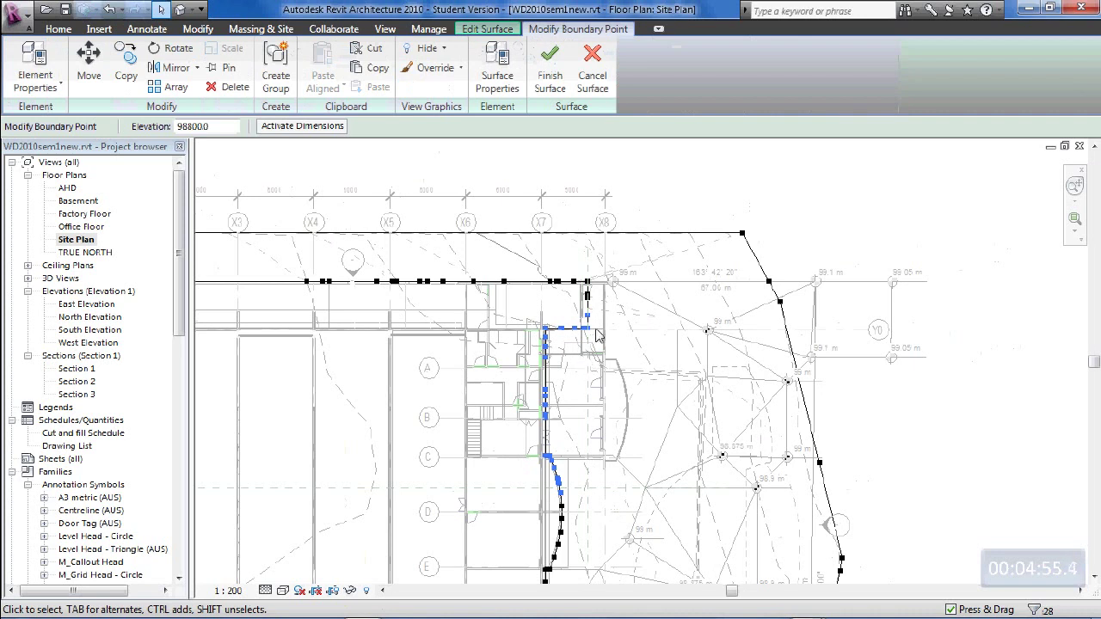
- Delete the 98675 boundary point on the short building edge near gridline X8 and recheck the remaining points' shared elevation
{"action": "scroll", "coordinate": [597, 335], "scroll_direction": "up", "scroll_amount": 5}
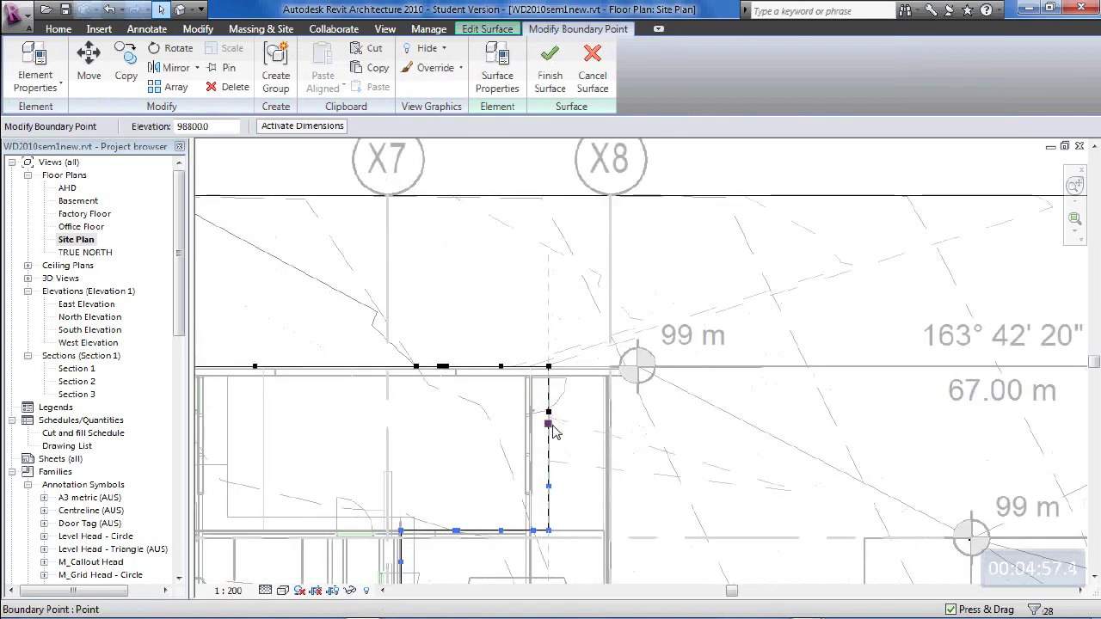
{"action": "left_click", "coordinate": [549, 424]}
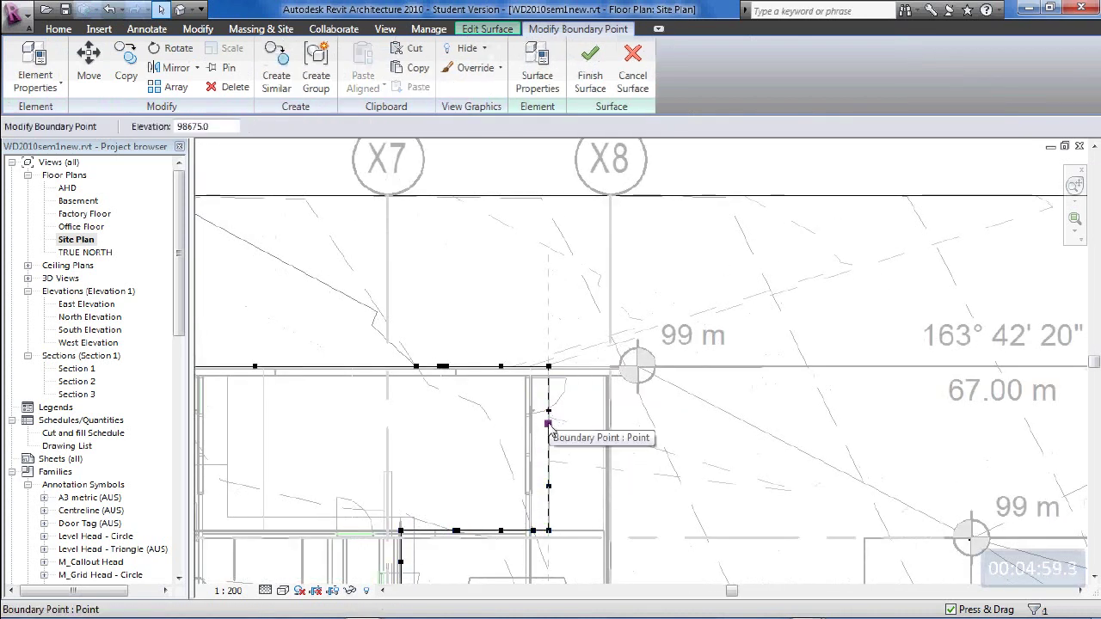
{"action": "left_click", "coordinate": [551, 413]}
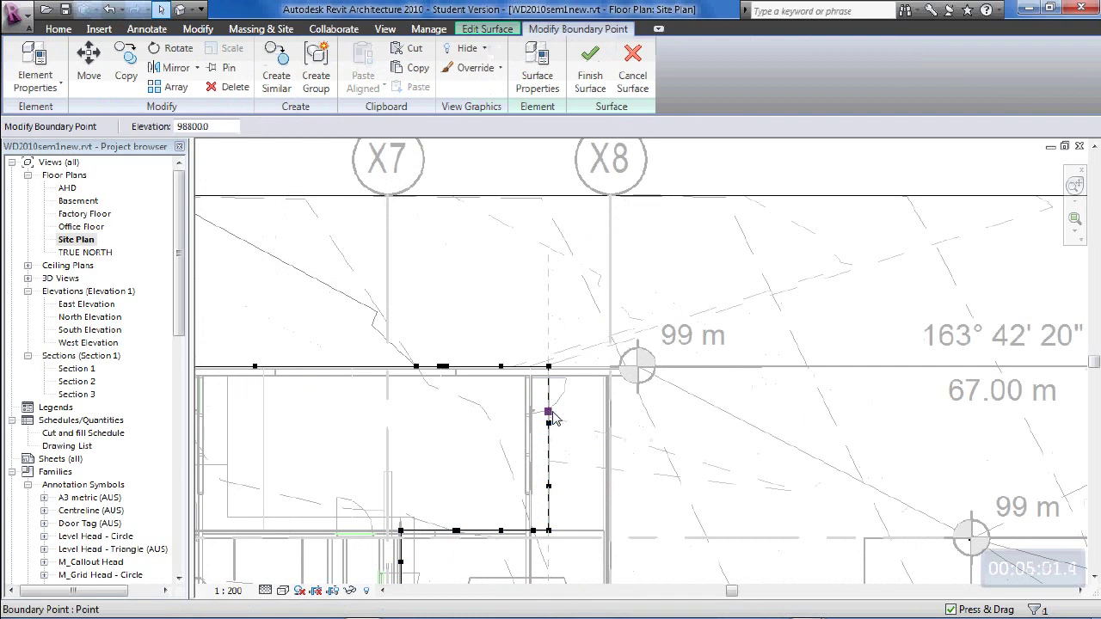
{"action": "left_click", "coordinate": [549, 424]}
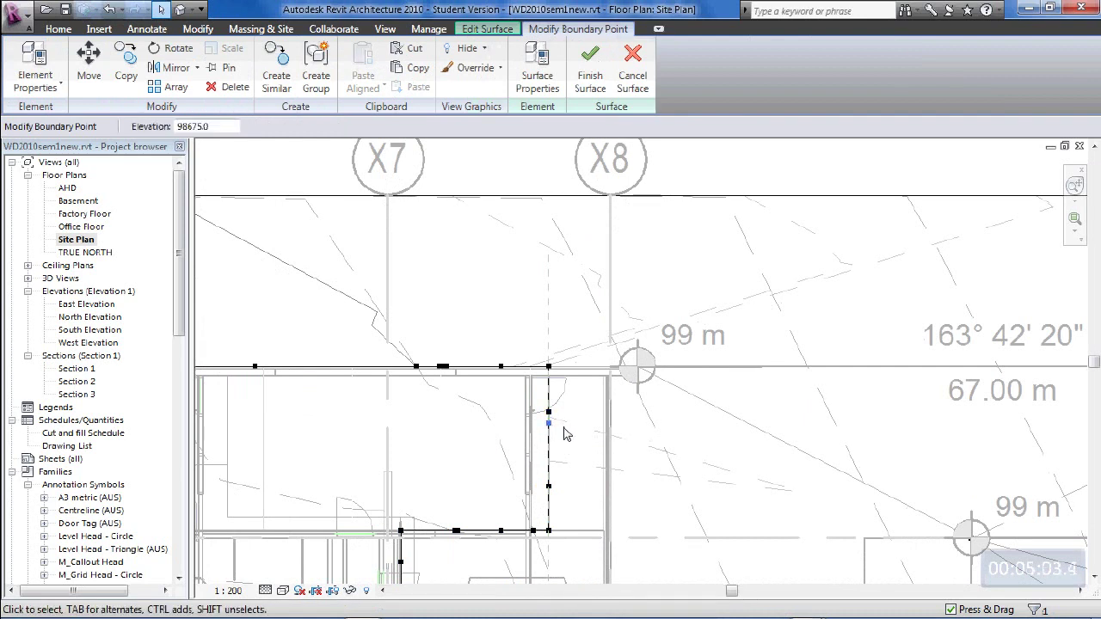
{"action": "key", "text": "Delete"}
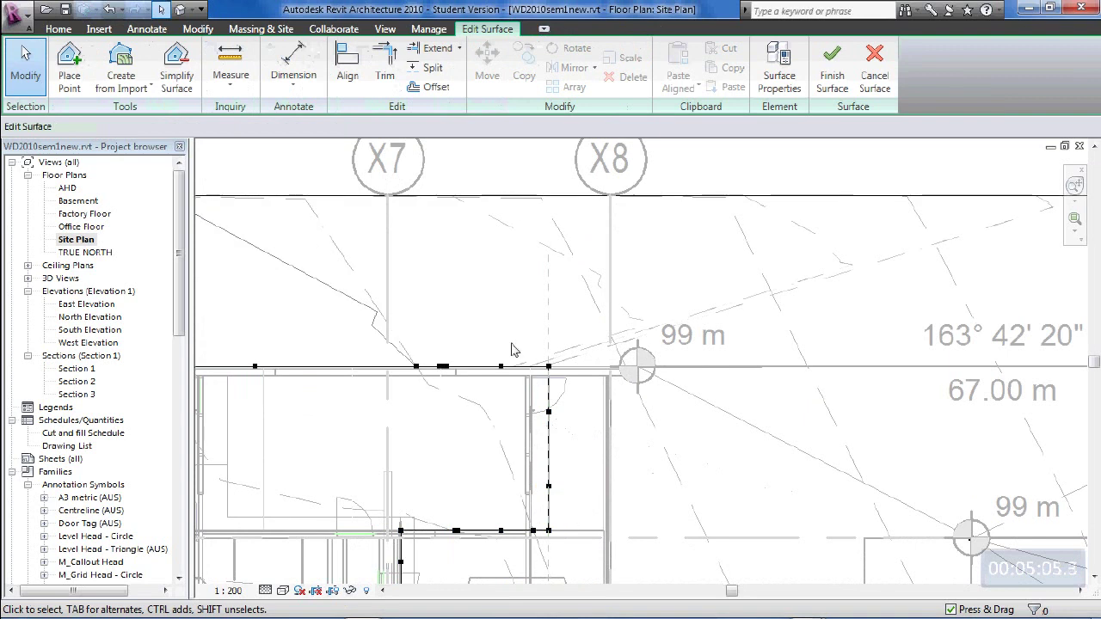
{"action": "left_click_drag", "start_coordinate": [521, 331], "coordinate": [606, 569]}
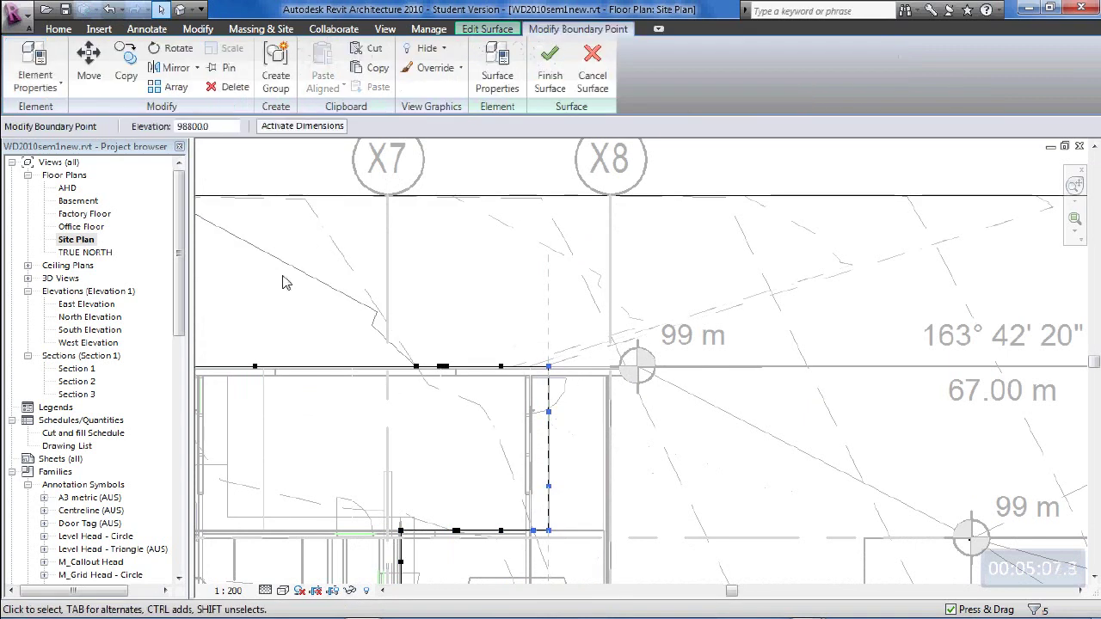
{"action": "scroll", "coordinate": [575, 393], "scroll_direction": "down", "scroll_amount": 3}
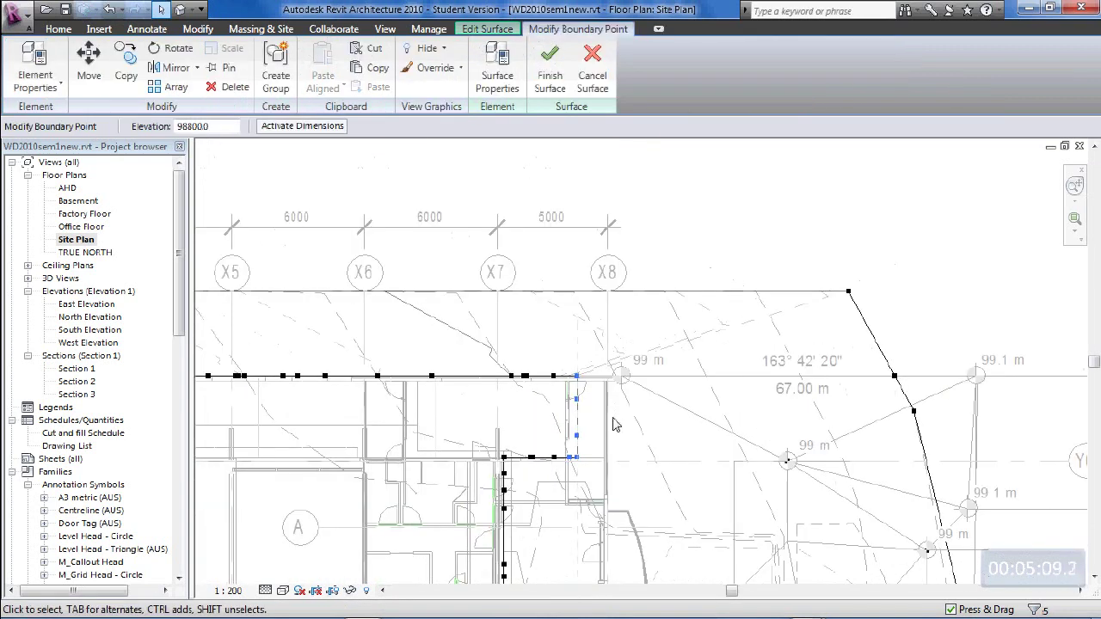
- Place surface points at elevation 98800 at the 99 m spot elevations between gridlines D and E and beside the building's lower corner
{"action": "middle_click_drag", "start_coordinate": [614, 424], "coordinate": [628, 311]}
{"action": "scroll", "coordinate": [667, 277], "scroll_direction": "down", "scroll_amount": 2}
{"action": "scroll", "coordinate": [723, 405], "scroll_direction": "down", "scroll_amount": 1}
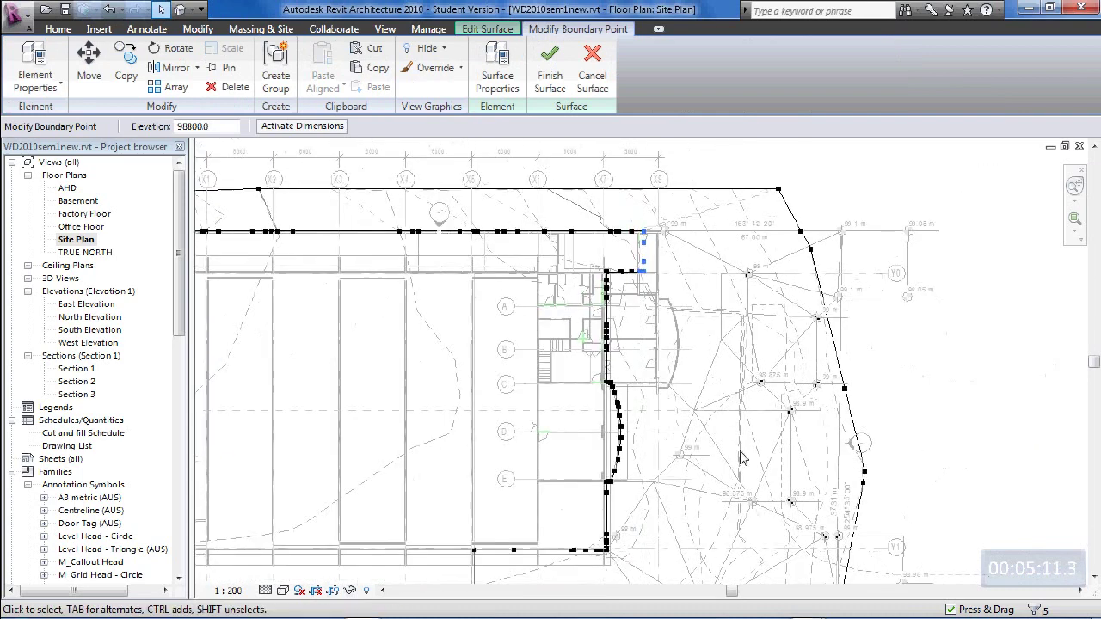
{"action": "middle_click_drag", "start_coordinate": [690, 491], "coordinate": [676, 419]}
{"action": "scroll", "coordinate": [667, 392], "scroll_direction": "up", "scroll_amount": 3}
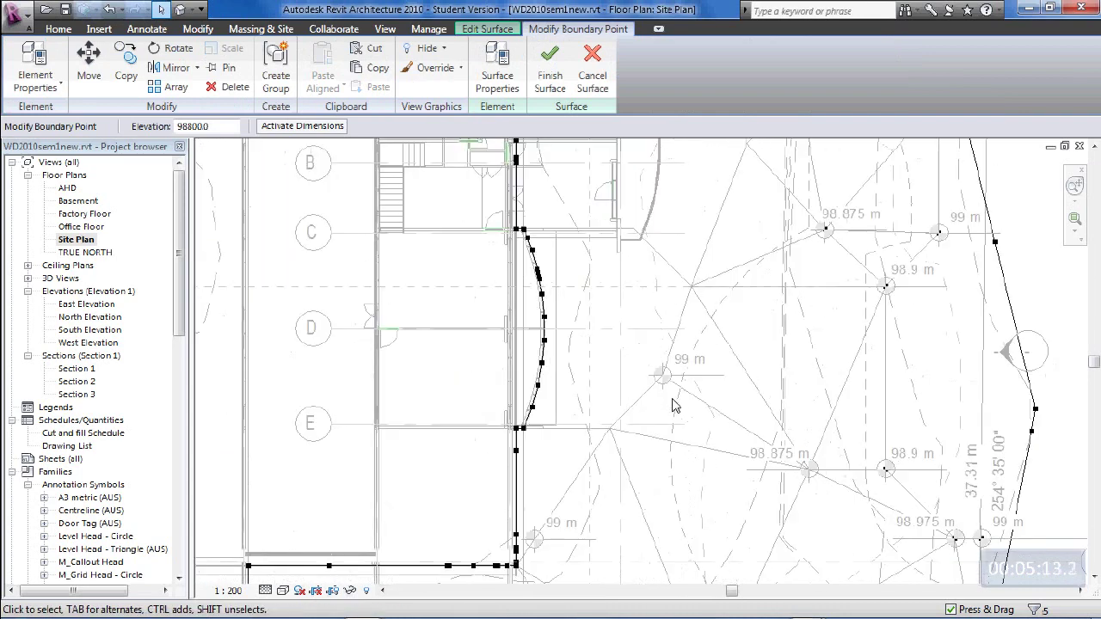
{"action": "middle_click_drag", "start_coordinate": [814, 491], "coordinate": [738, 457]}
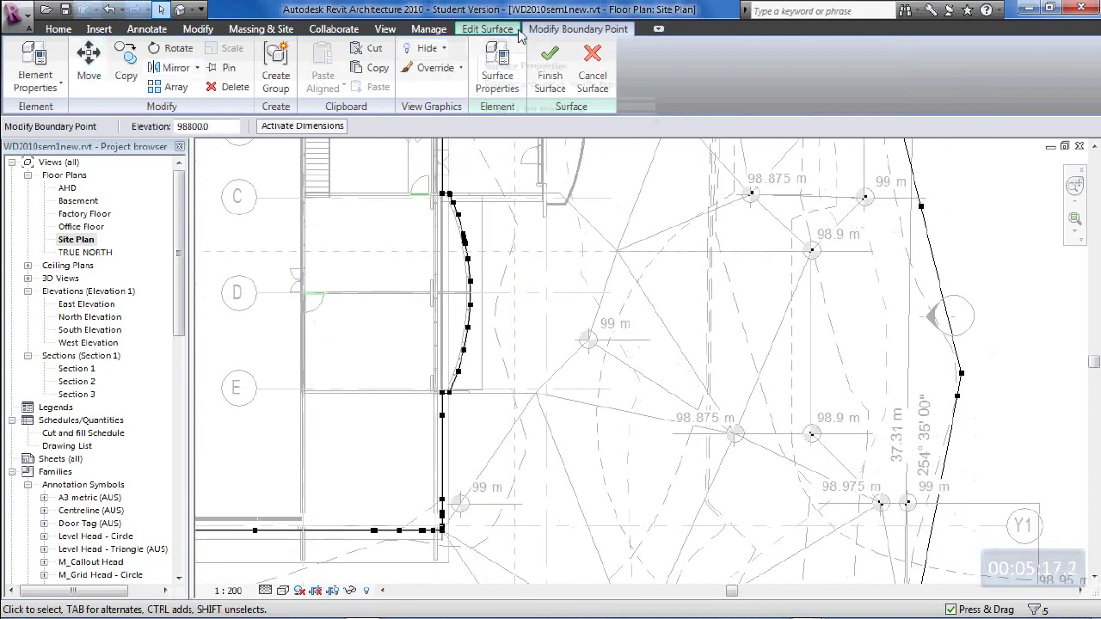
{"action": "key", "text": "Escape"}
{"action": "left_click", "coordinate": [69, 64]}
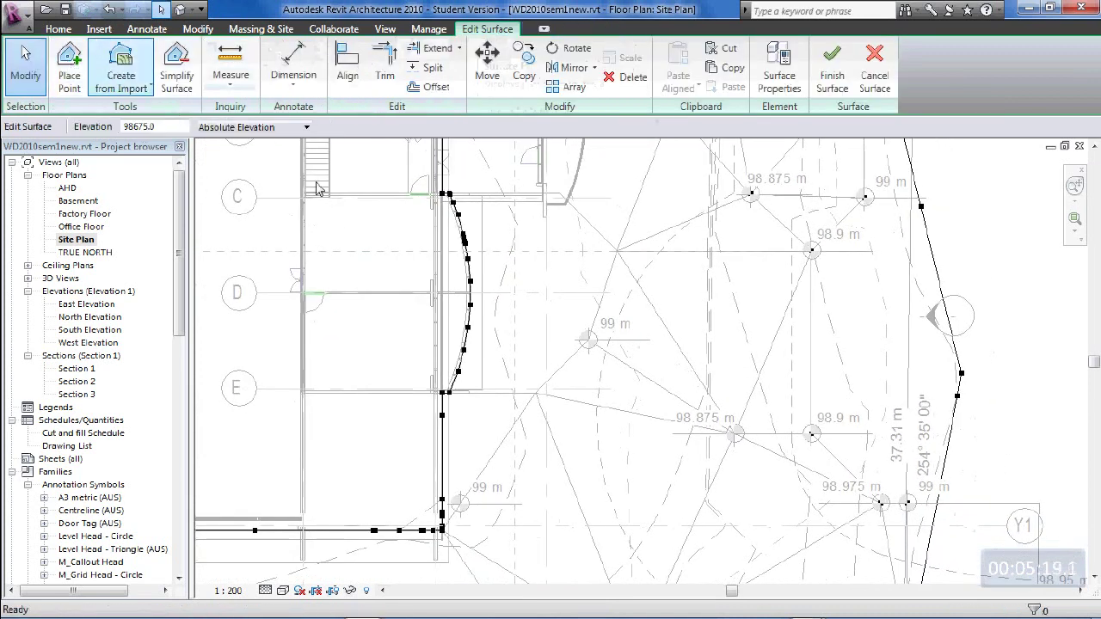
{"action": "left_click", "coordinate": [153, 126]}
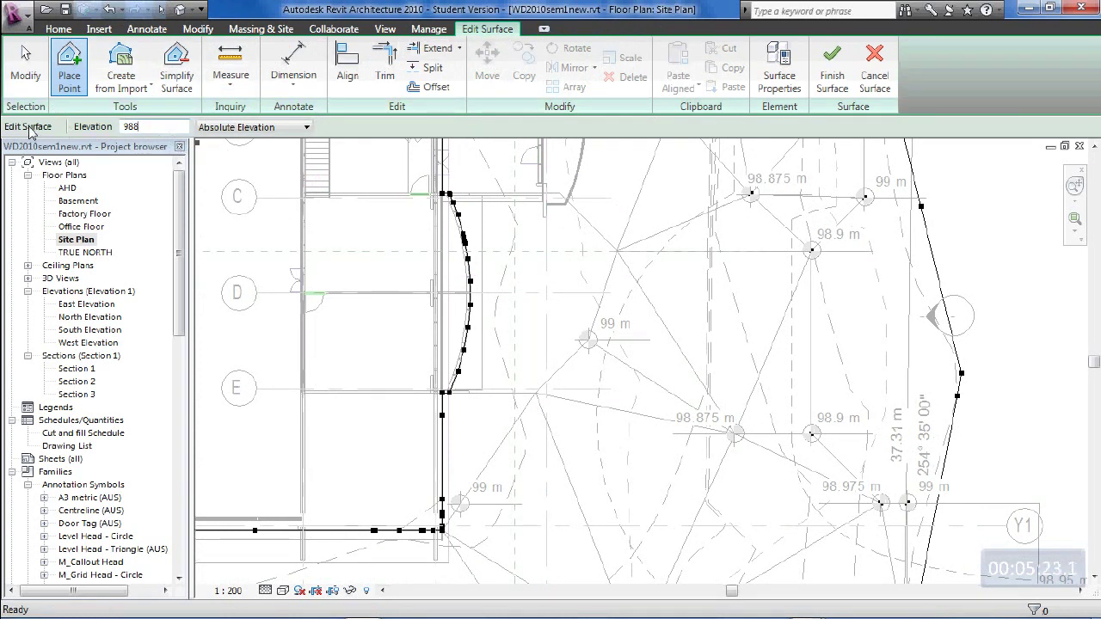
{"action": "type", "text": "98800"}
{"action": "key", "text": "Return"}
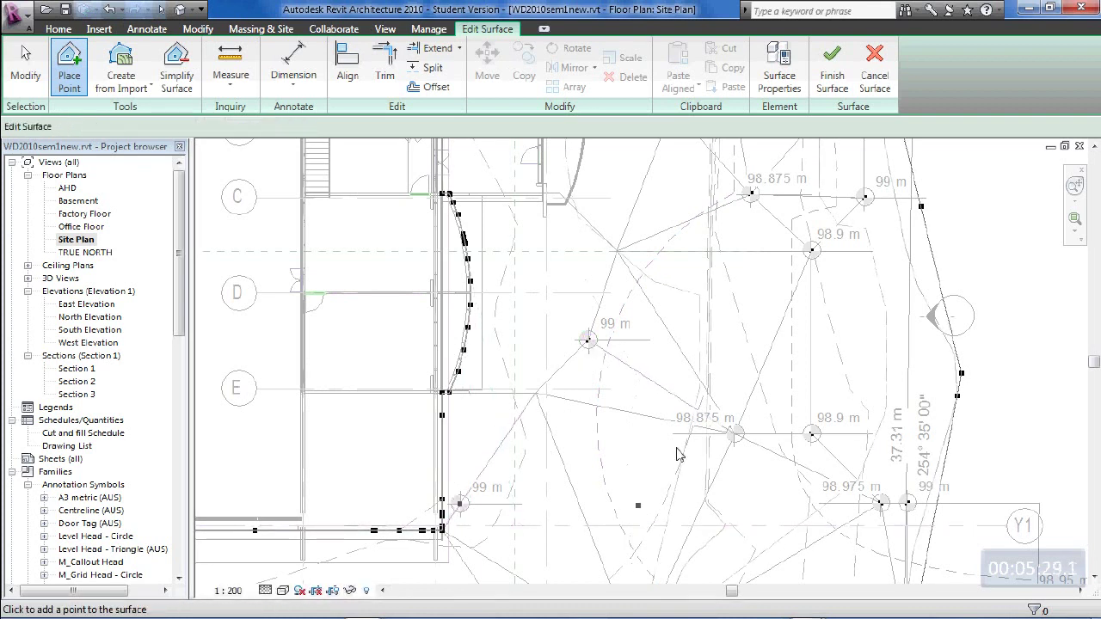
- Finish editing the site surface and switch to the default 3D view
{"action": "scroll", "coordinate": [707, 431], "scroll_direction": "up", "scroll_amount": 3}
{"action": "scroll", "coordinate": [708, 432], "scroll_direction": "up", "scroll_amount": 1}
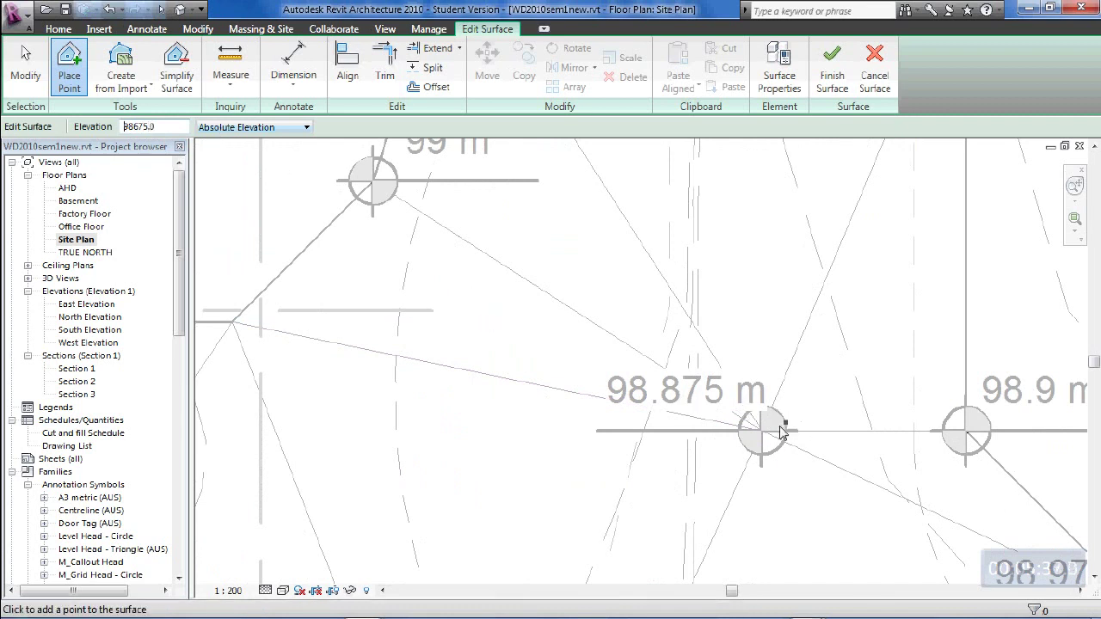
{"action": "scroll", "coordinate": [782, 433], "scroll_direction": "down", "scroll_amount": 5}
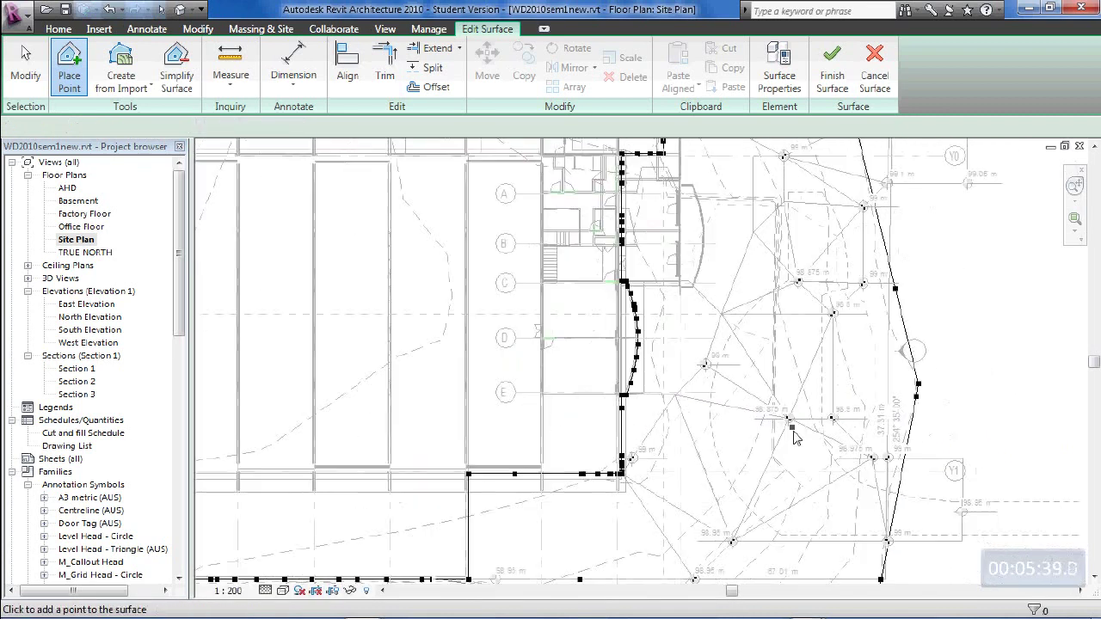
{"action": "scroll", "coordinate": [794, 437], "scroll_direction": "down", "scroll_amount": 3}
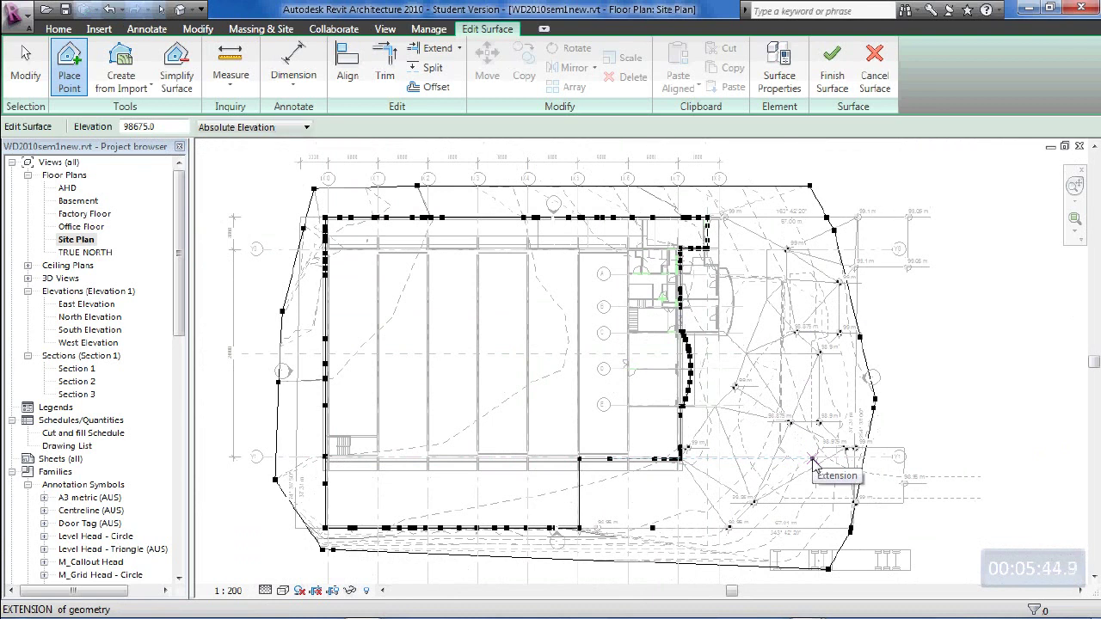
{"action": "left_click", "coordinate": [831, 60]}
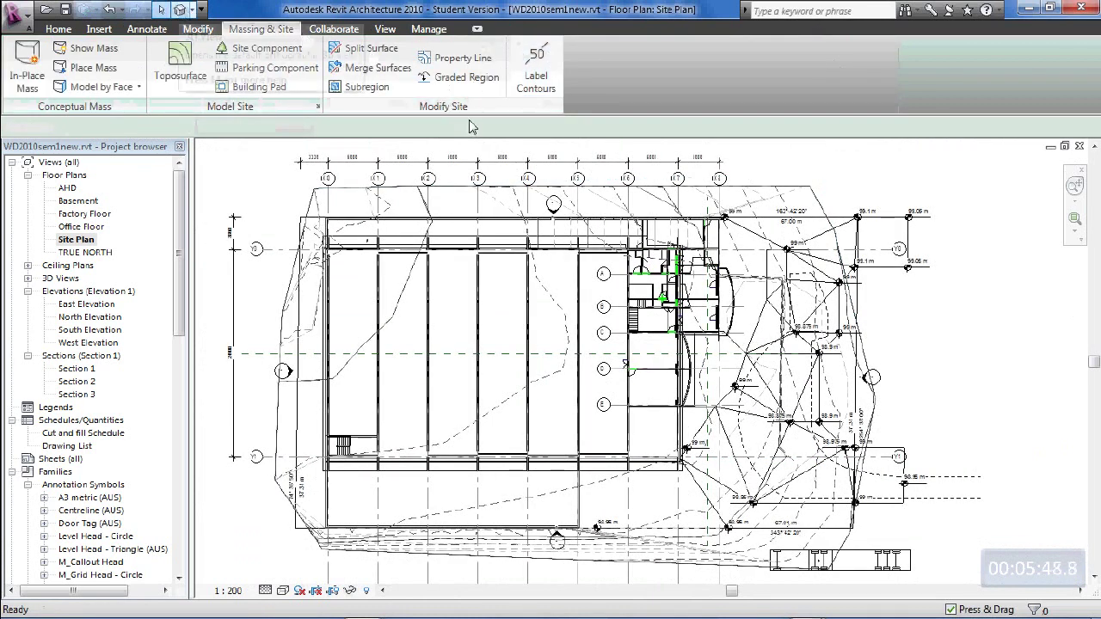
{"action": "left_click", "coordinate": [650, 387]}
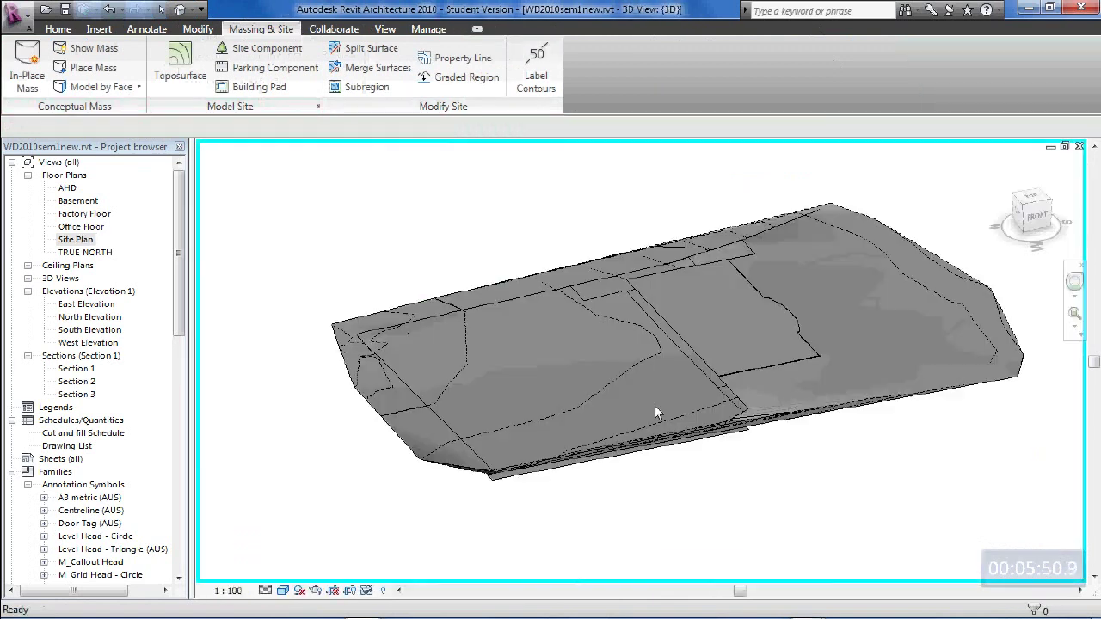
- Examine the graded site surface in 3D from its right, left and front sides and from a low angle
{"action": "middle_click_drag", "start_coordinate": [775, 483], "coordinate": [565, 470], "text": "shift"}
{"action": "scroll", "coordinate": [842, 359], "scroll_direction": "up", "scroll_amount": 5}
{"action": "middle_click_drag", "start_coordinate": [972, 411], "coordinate": [854, 422], "text": "shift"}
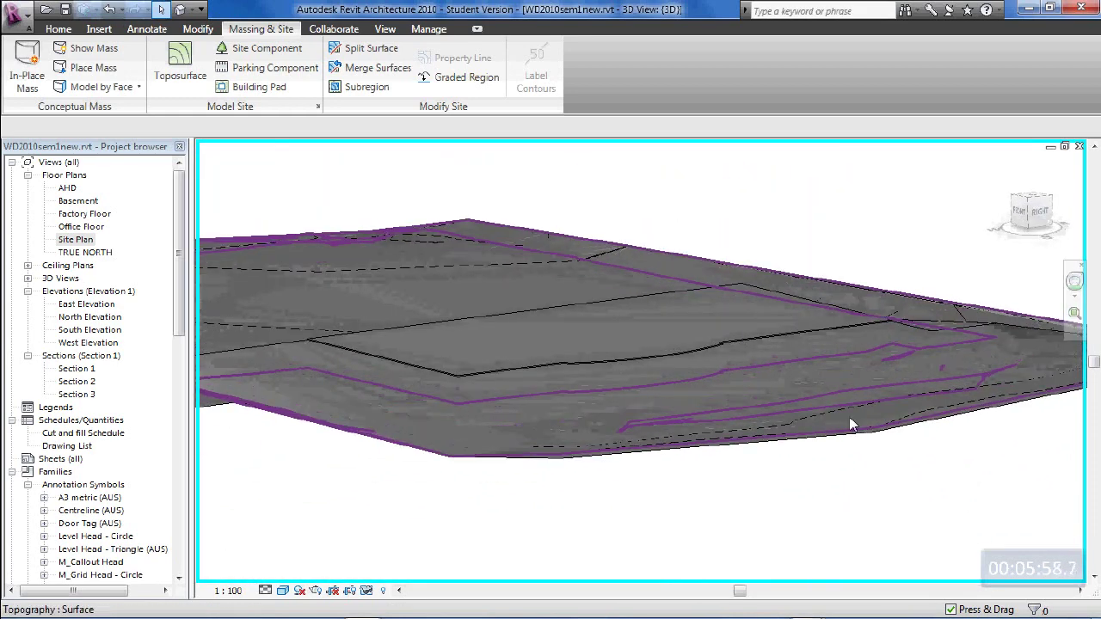
{"action": "scroll", "coordinate": [702, 479], "scroll_direction": "down", "scroll_amount": 3}
{"action": "middle_click_drag", "start_coordinate": [702, 479], "coordinate": [724, 525], "text": "shift"}
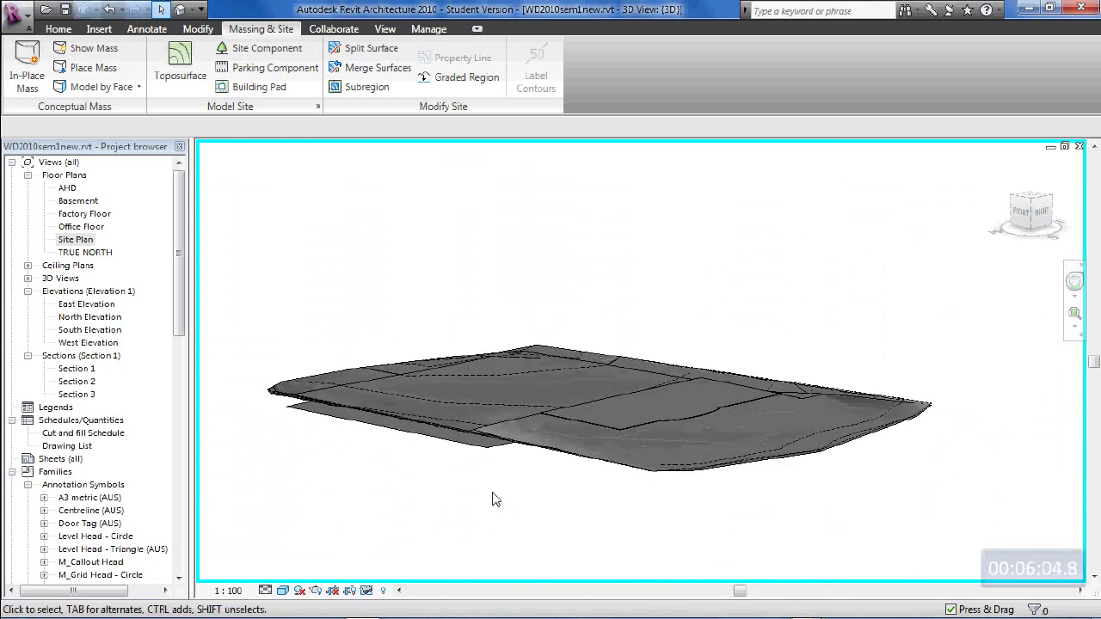
{"action": "middle_click_drag", "start_coordinate": [494, 498], "coordinate": [835, 442], "text": "shift"}
{"action": "scroll", "coordinate": [858, 439], "scroll_direction": "up", "scroll_amount": 2}
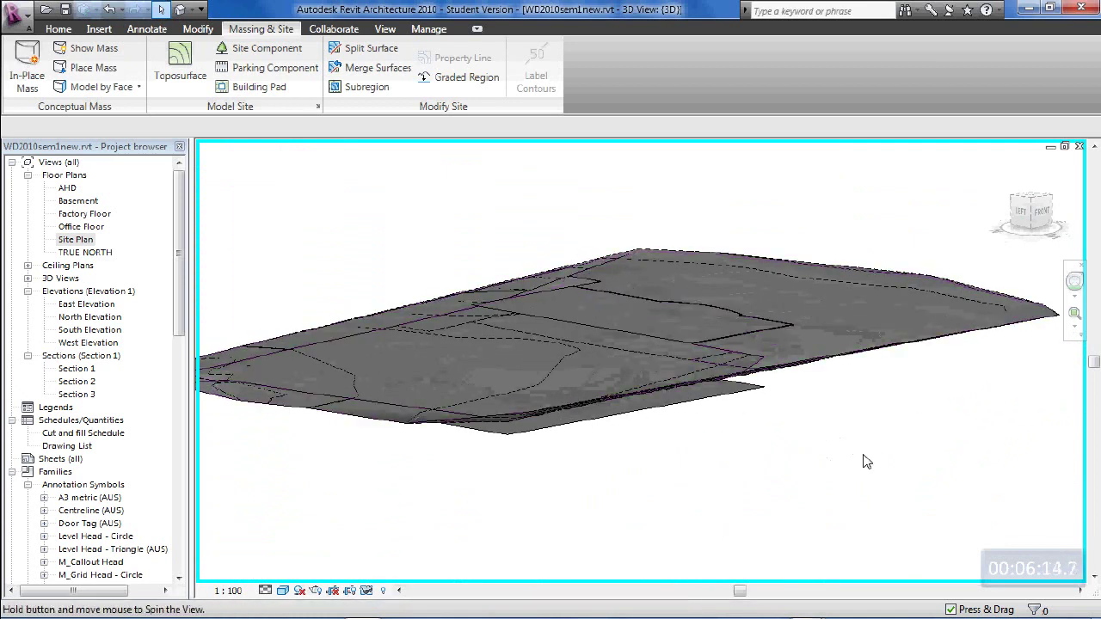
{"action": "middle_click_drag", "start_coordinate": [865, 459], "coordinate": [806, 373], "text": "shift"}
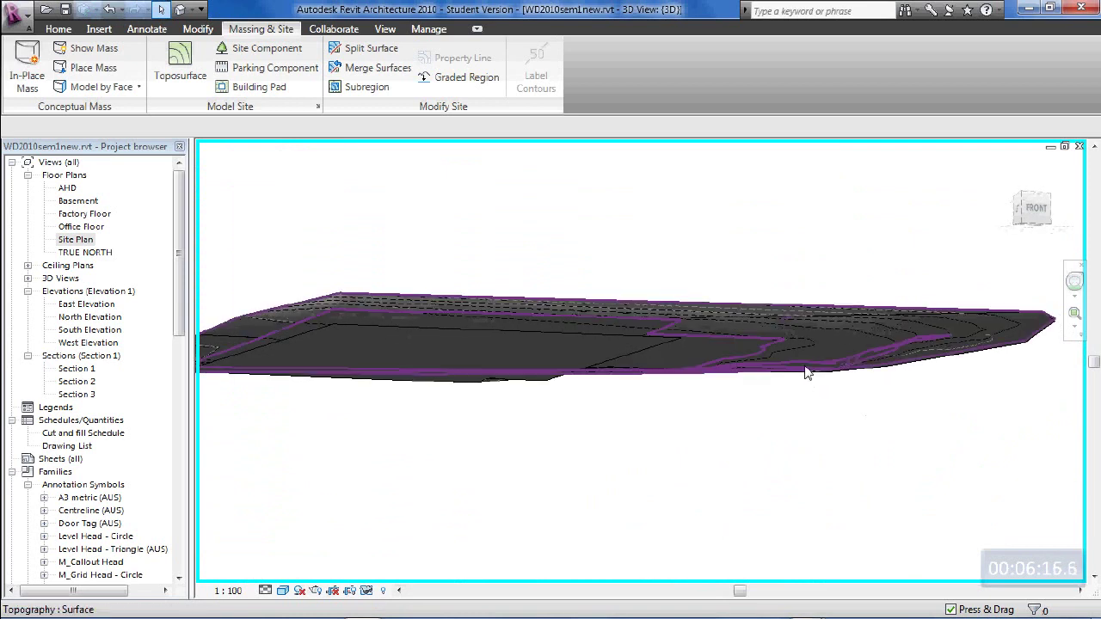
{"action": "middle_click_drag", "start_coordinate": [528, 373], "coordinate": [596, 455]}
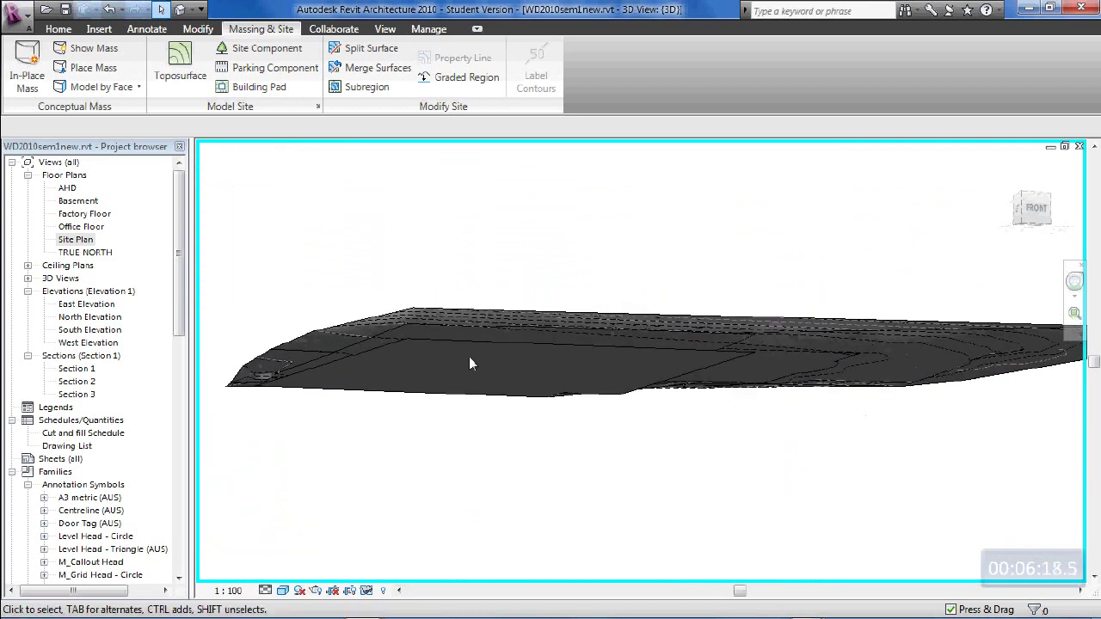
- Select the topography surface within the building footprint, examine its extent from below and from the side, and clear the selection
{"action": "left_click", "coordinate": [473, 413]}
{"action": "middle_click_drag", "start_coordinate": [560, 506], "coordinate": [655, 427], "text": "shift"}
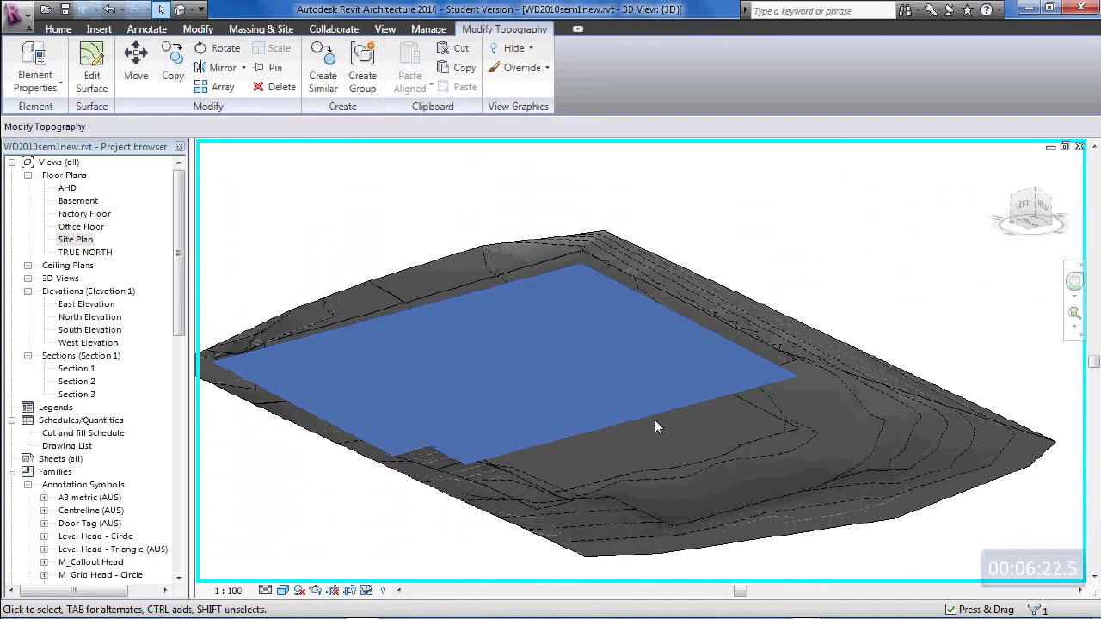
{"action": "scroll", "coordinate": [589, 276], "scroll_direction": "up", "scroll_amount": 3}
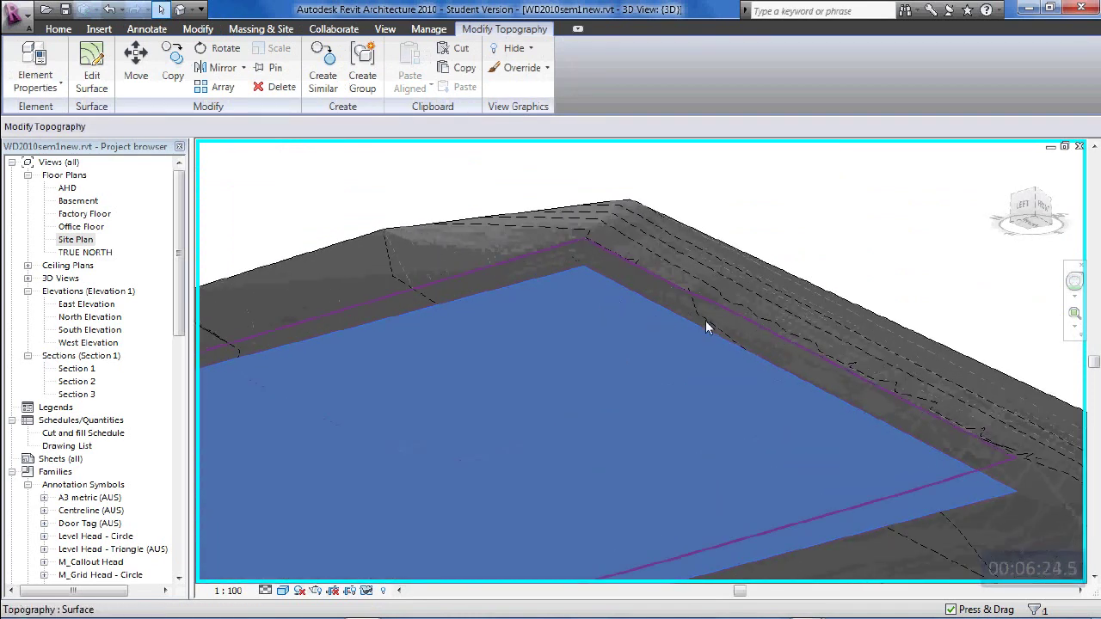
{"action": "scroll", "coordinate": [697, 416], "scroll_direction": "down", "scroll_amount": 6}
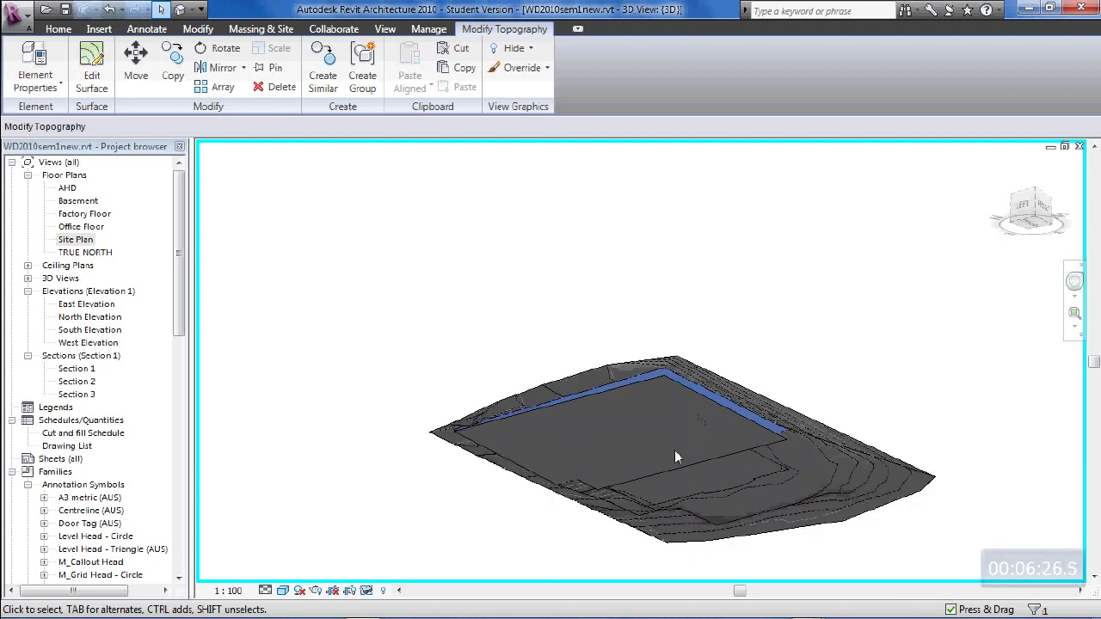
{"action": "middle_click_drag", "start_coordinate": [674, 450], "coordinate": [658, 563], "text": "shift"}
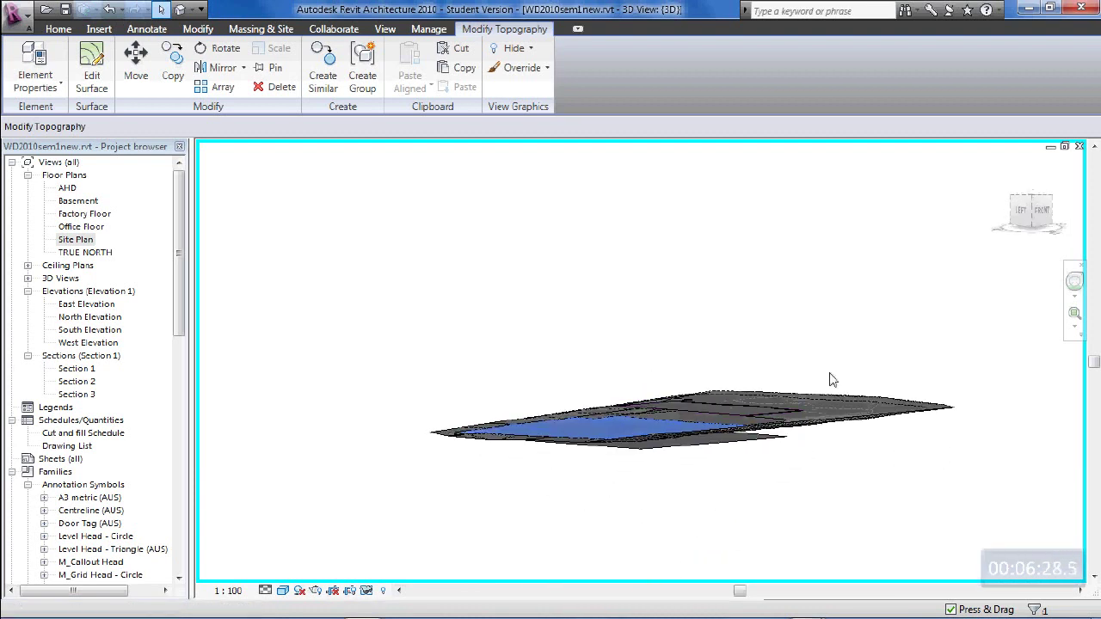
{"action": "middle_click_drag", "start_coordinate": [831, 381], "coordinate": [785, 412], "text": "shift"}
{"action": "left_click", "coordinate": [495, 284]}
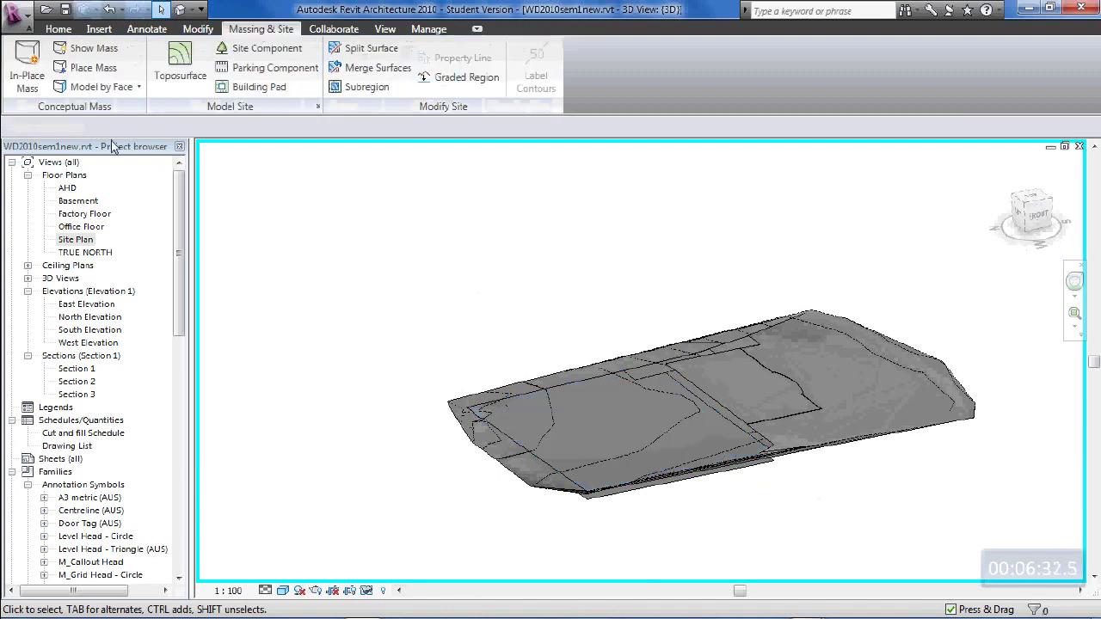